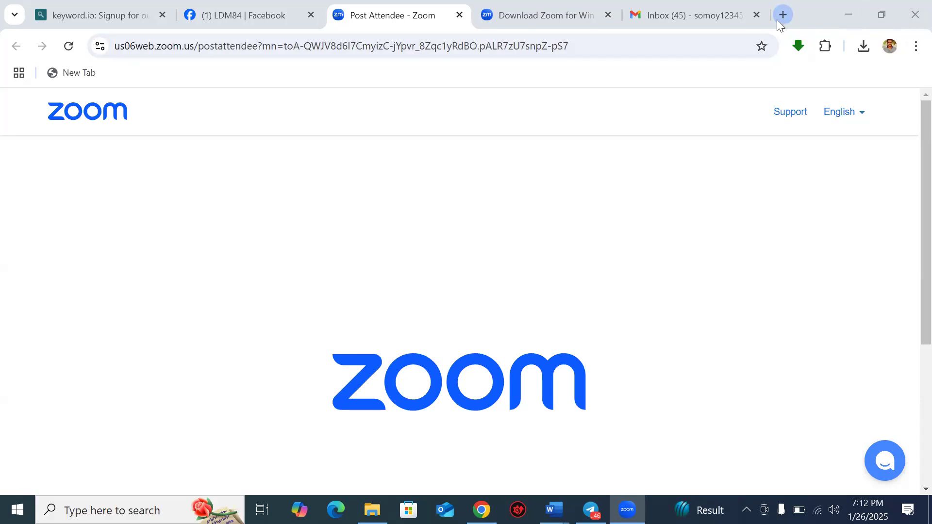
Step: Open a new Chrome tab with the Google start page from the three-dot menu
left_click(914, 47)
left_click(741, 117)
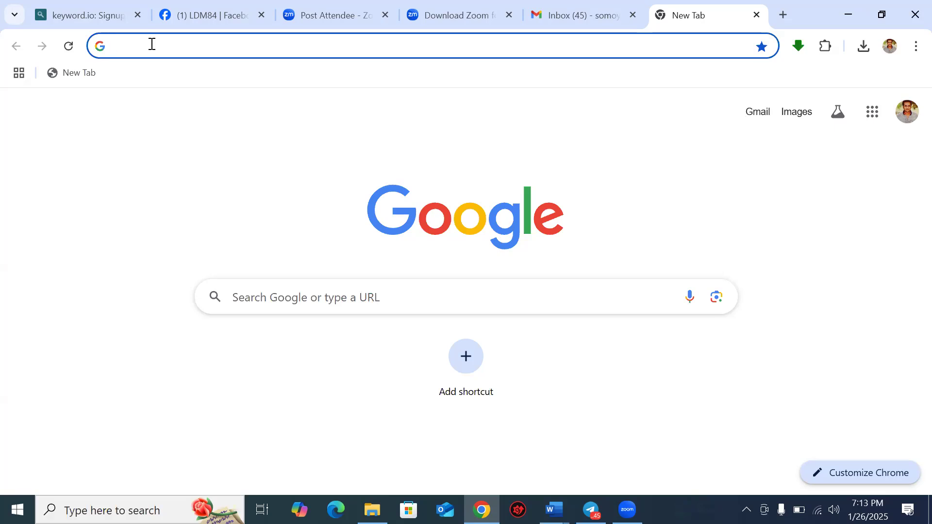
Step: Enter business.facebook.com/overview in the address bar and load it
type("bu")
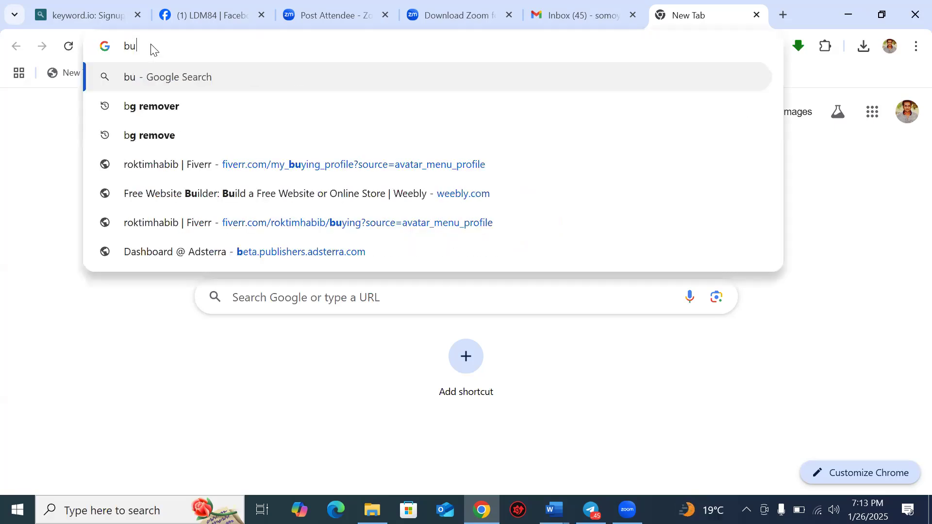
type("sines")
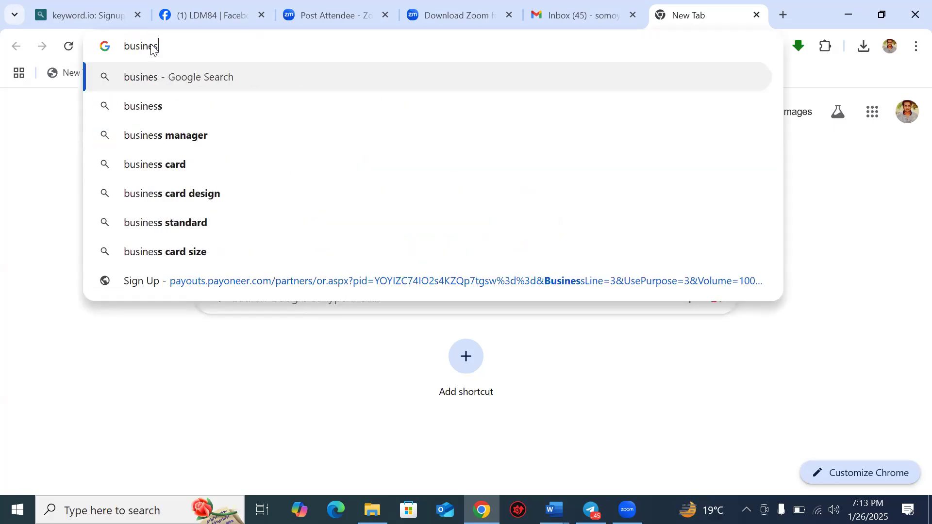
type("s.")
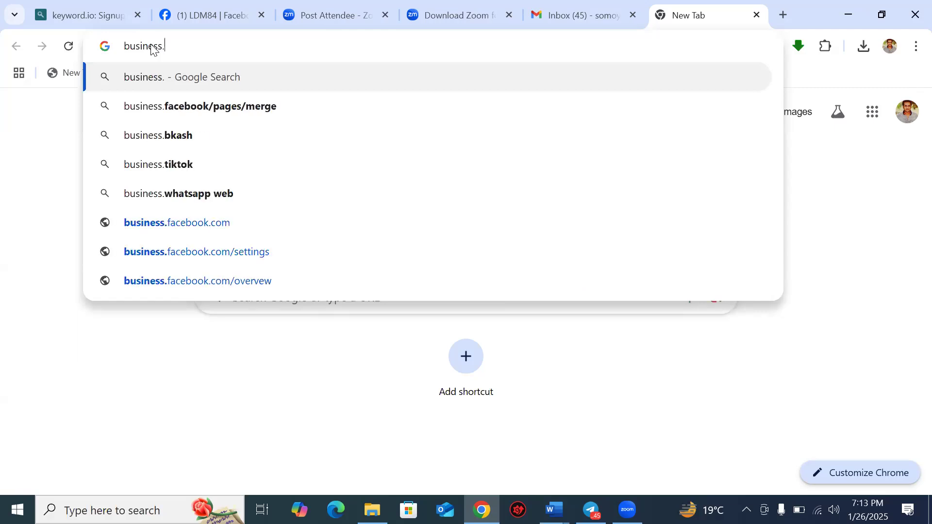
type("facebo")
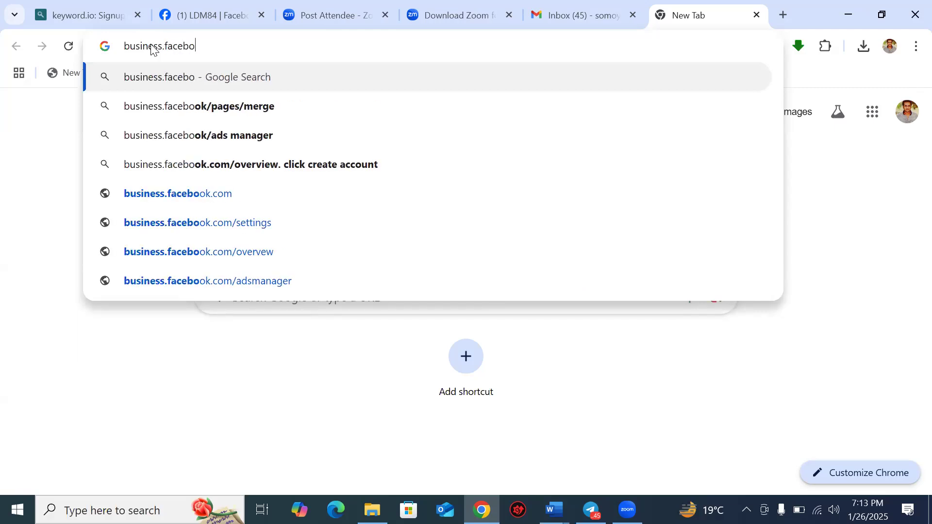
type("ok.co")
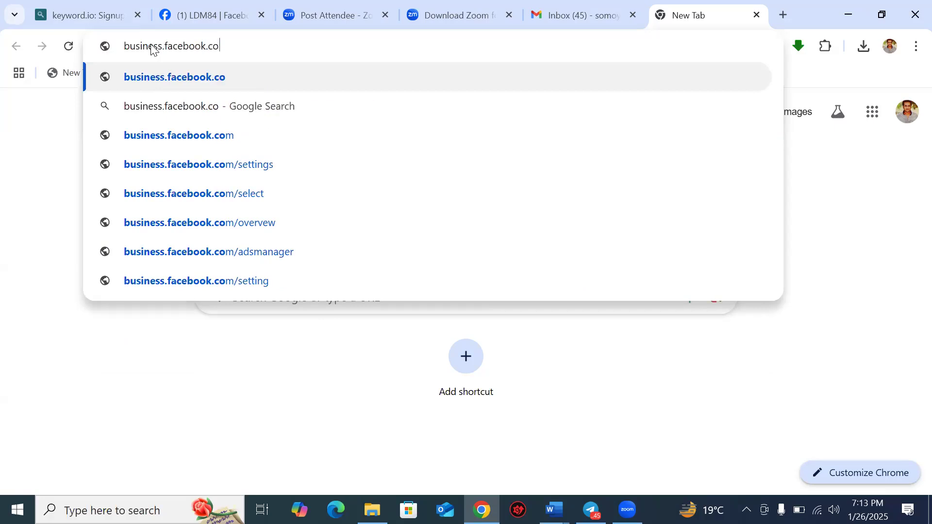
type("m/")
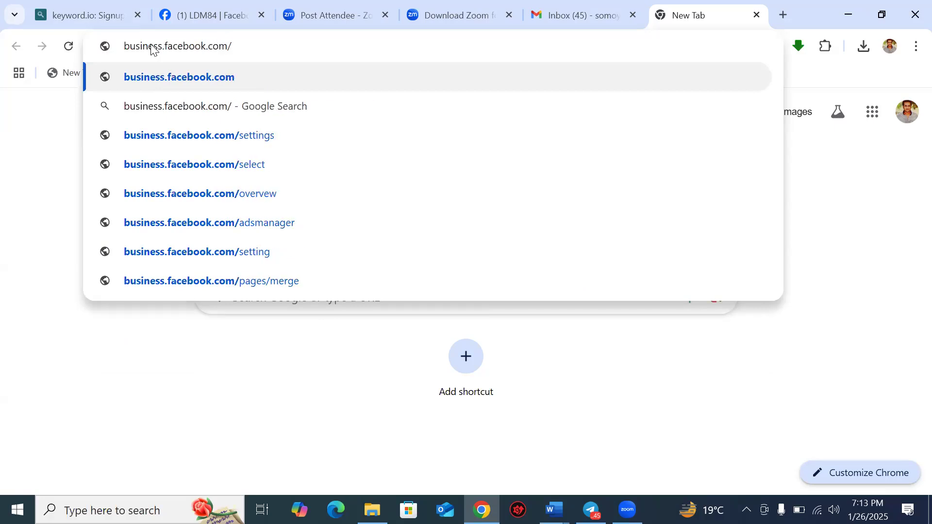
type("o")
type("ver")
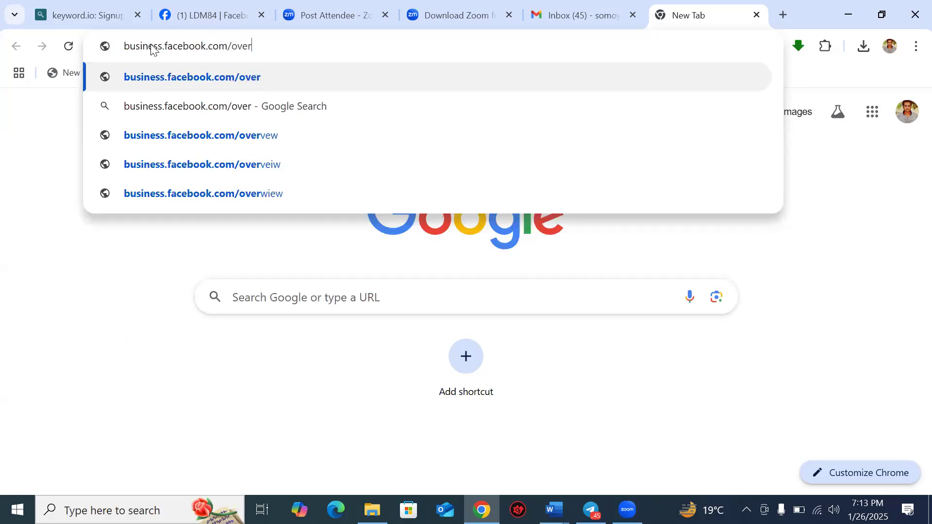
type("view")
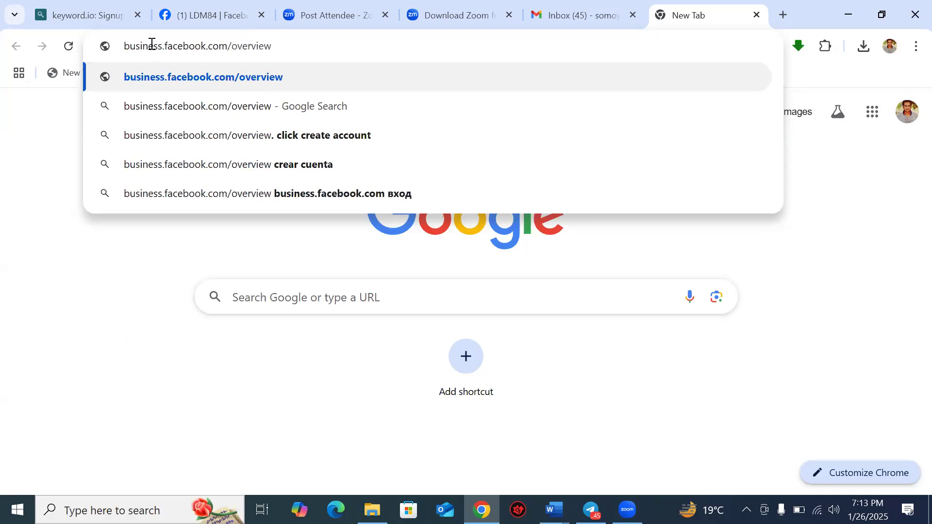
key("Return")
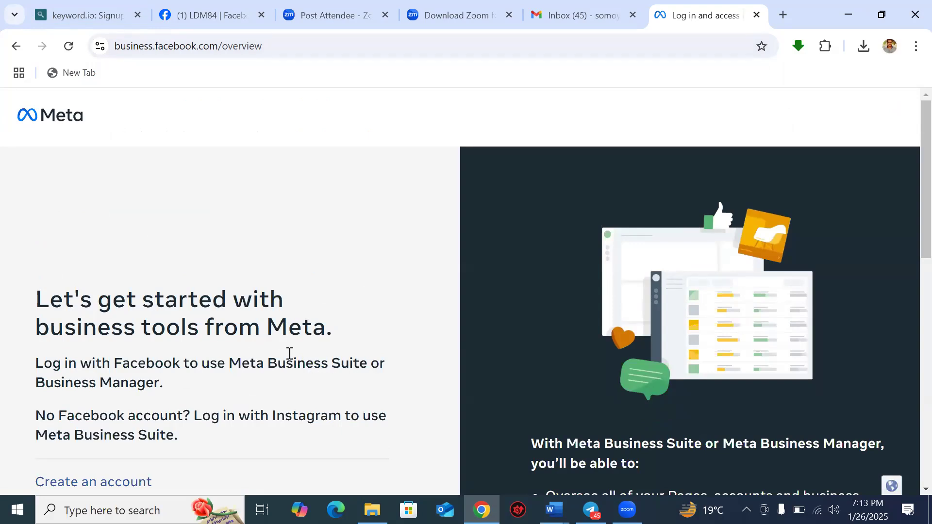
Step: Highlight the 'Meta Business Suite or Business Manager' sentence and scroll to the feature bullets
left_click_drag(227, 362, 277, 383)
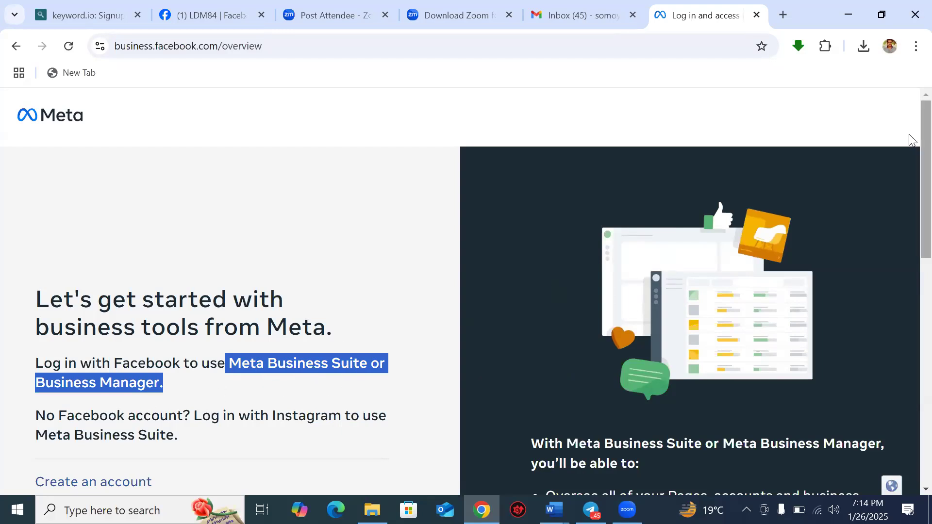
scroll(910, 204, "down", 5)
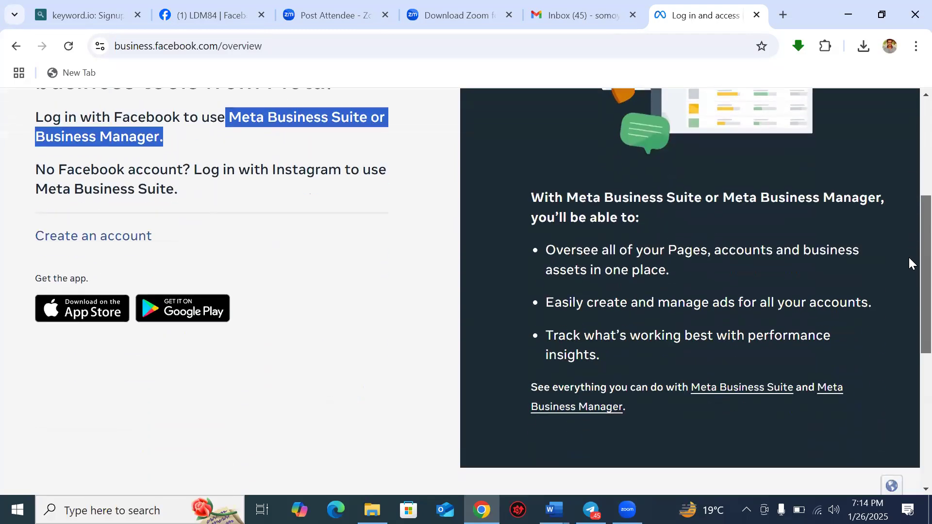
scroll(909, 259, "down", 2)
scroll(909, 254, "up", 1)
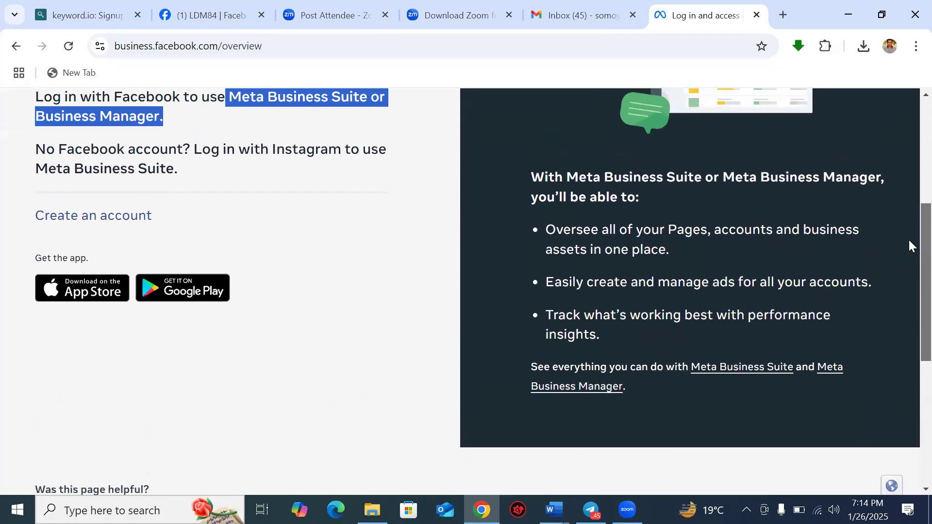
scroll(909, 246, "up", 1)
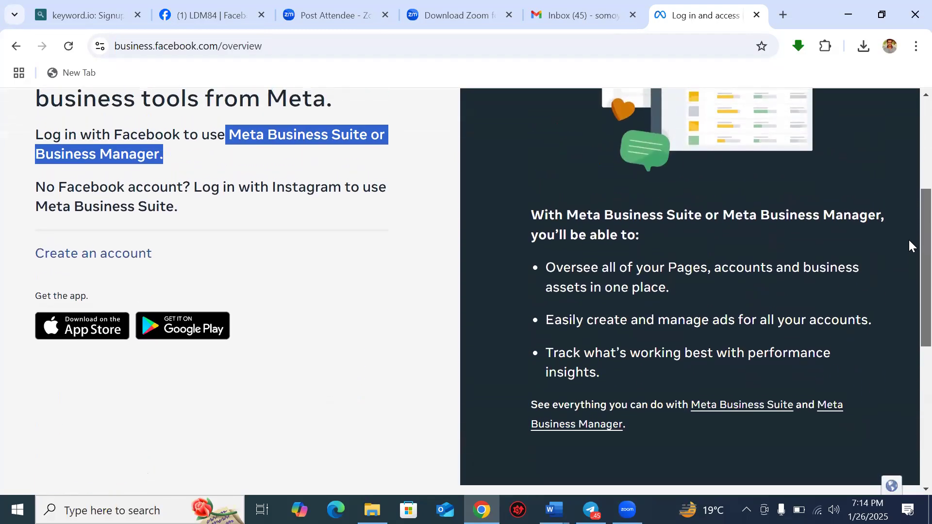
left_click_drag(909, 242, 909, 241)
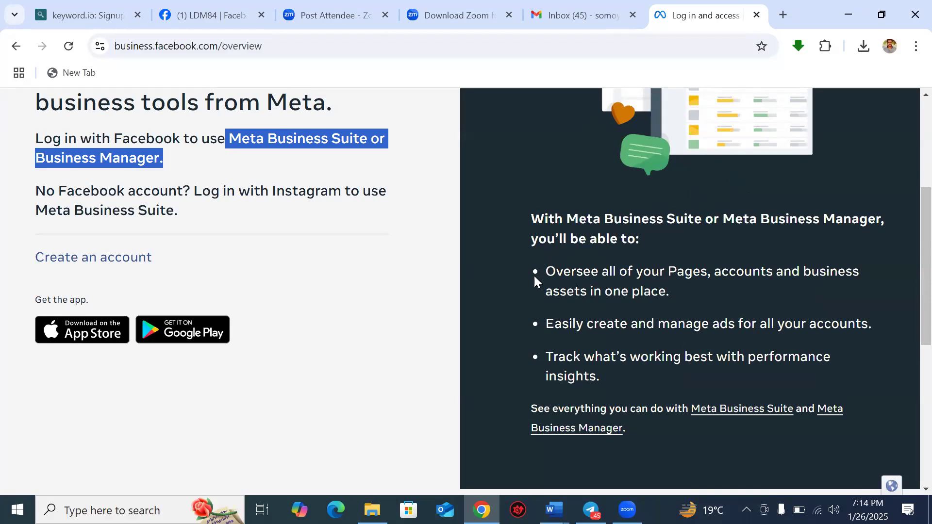
Step: Highlight the Oversee, Easily create, and Track what's working bullets one after another
left_click_drag(547, 271, 663, 283)
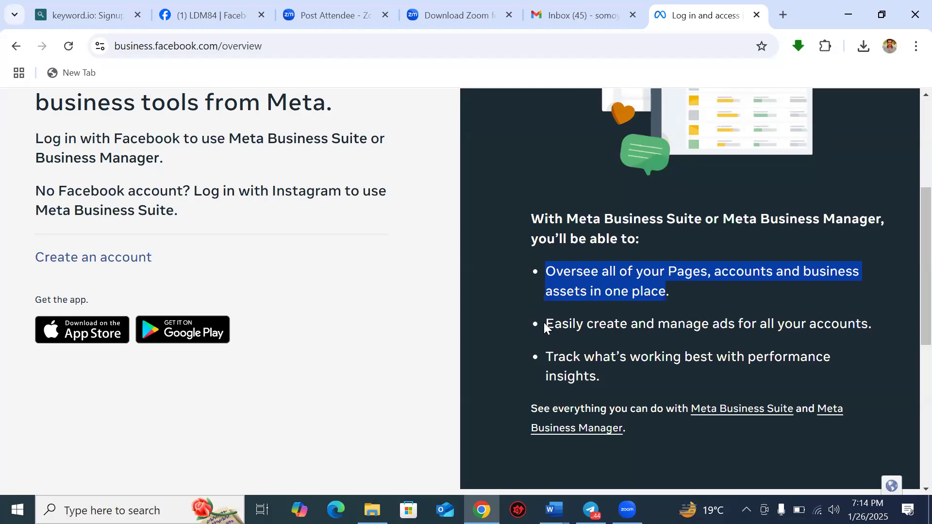
left_click_drag(544, 323, 872, 323)
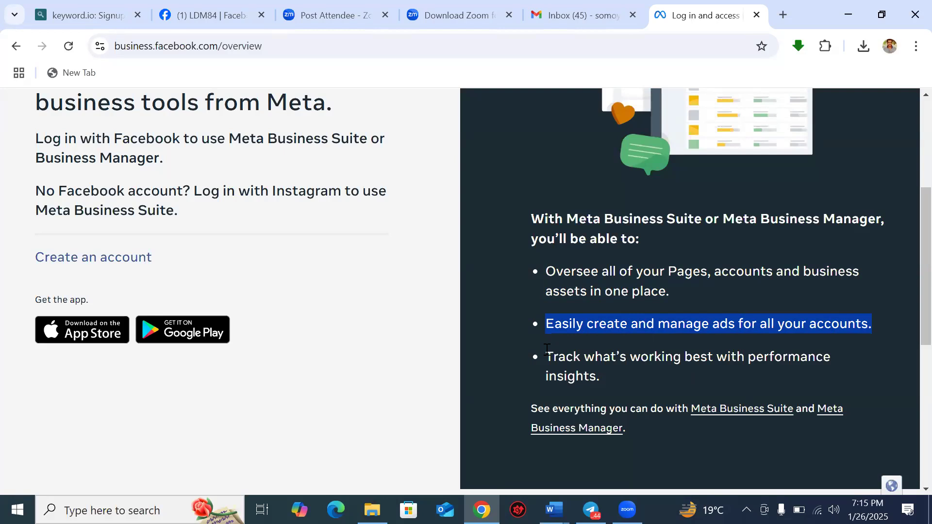
left_click_drag(545, 357, 629, 386)
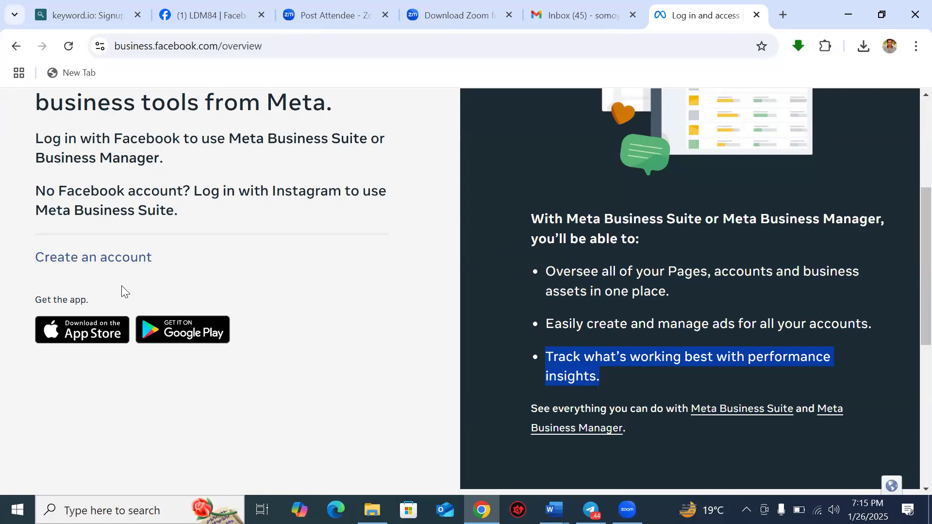
left_click(100, 262)
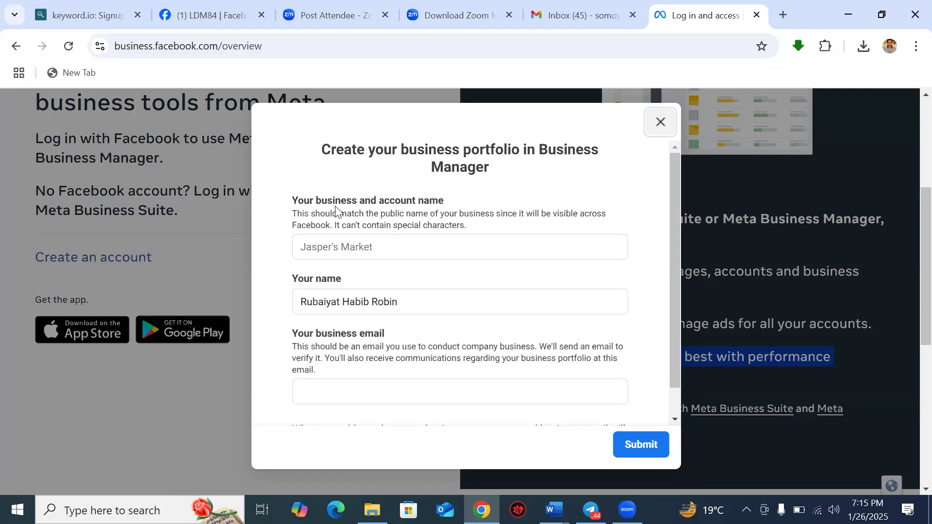
Step: Open the business portfolio form and type Digitel as the business name
left_click(329, 247)
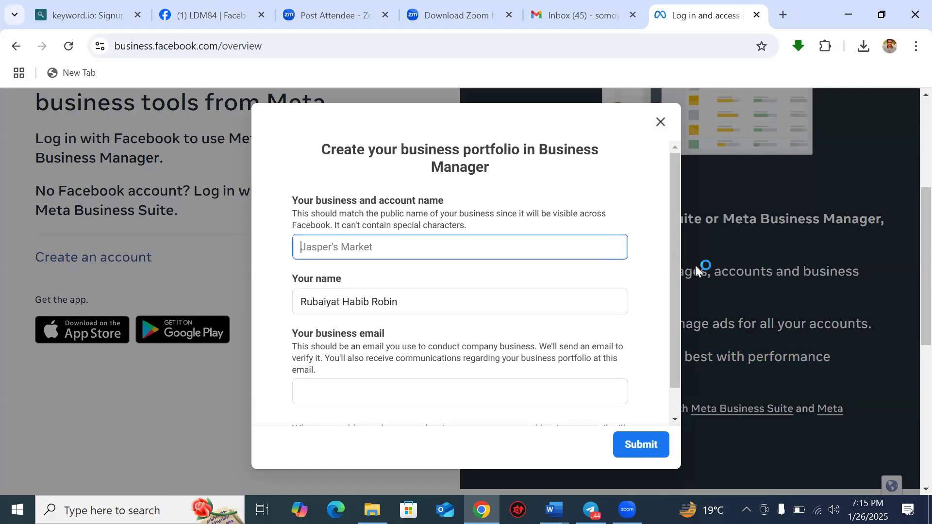
left_click_drag(675, 277, 673, 334)
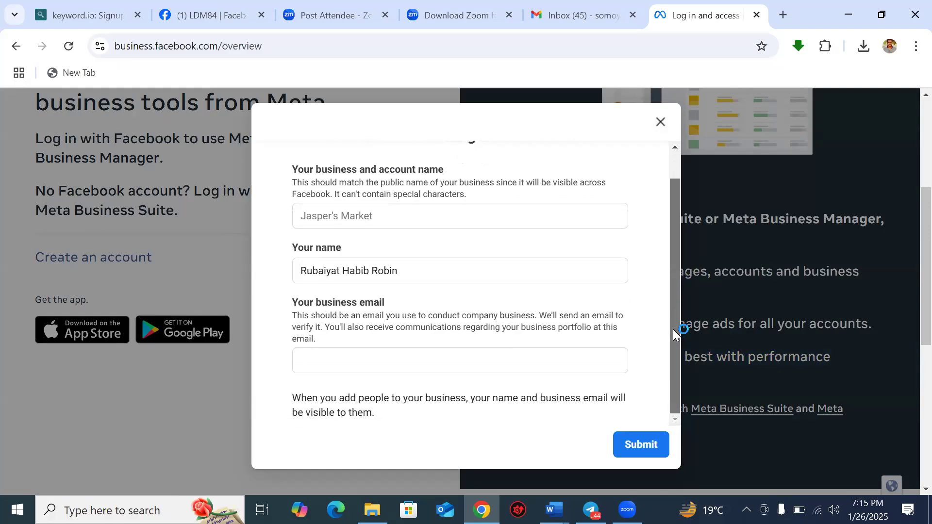
left_click(371, 216)
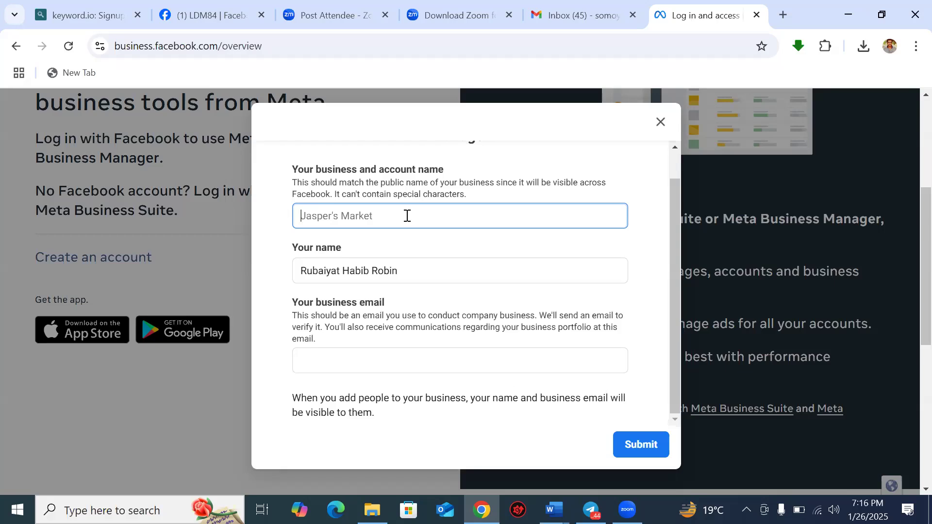
type("Digitel")
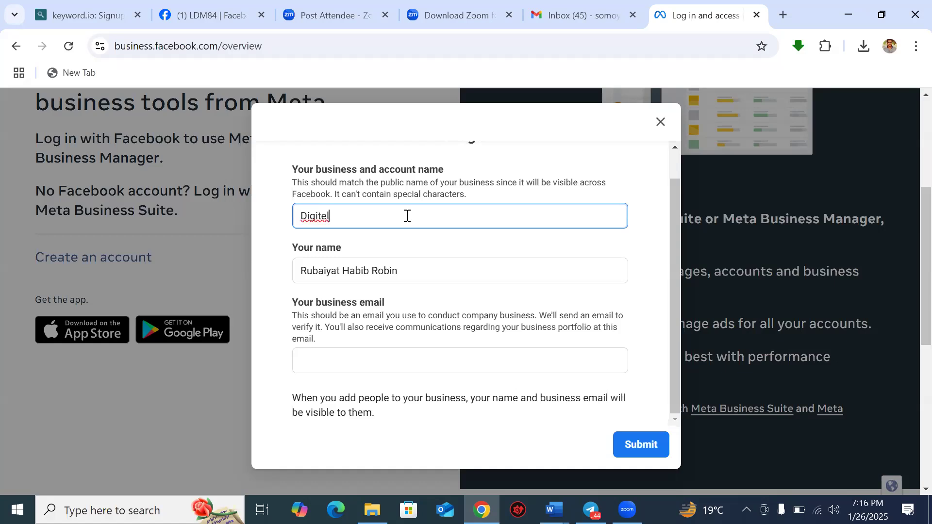
Step: Back on the sign-up form, retype the business name as 'Digital World'
left_click(218, 8)
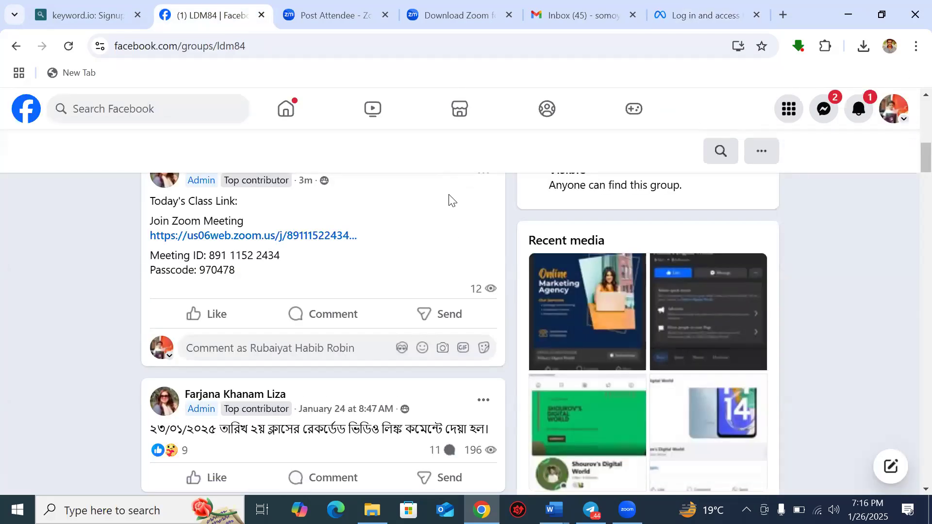
left_click(702, 19)
left_click(342, 215)
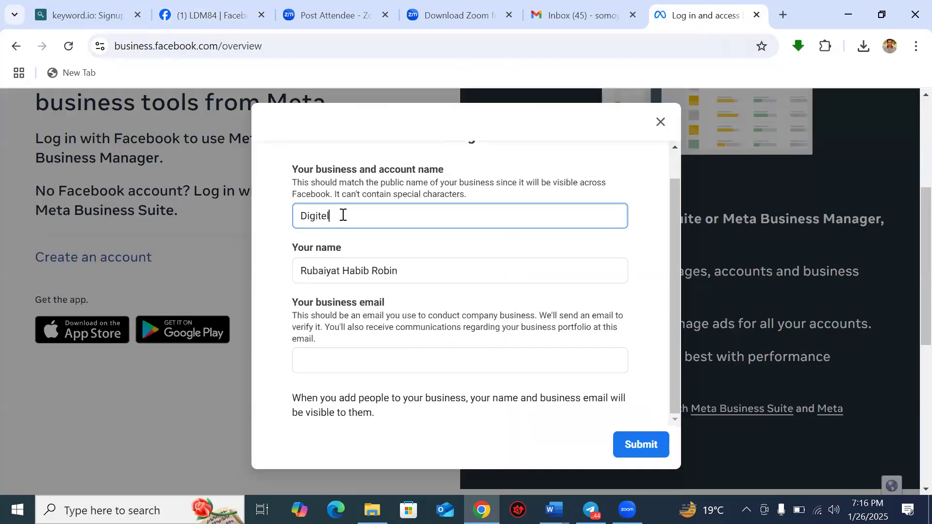
key("BackSpace")
key("BackSpace")
key("BackSpace")
type("AL")
key("BackSpace")
key("BackSpace")
key("BackSpace")
key("BackSpace")
key("BackSpace")
type("Digi")
type("tal Wo")
type("rlsd")
key("BackSpace")
key("BackSpace")
type("d")
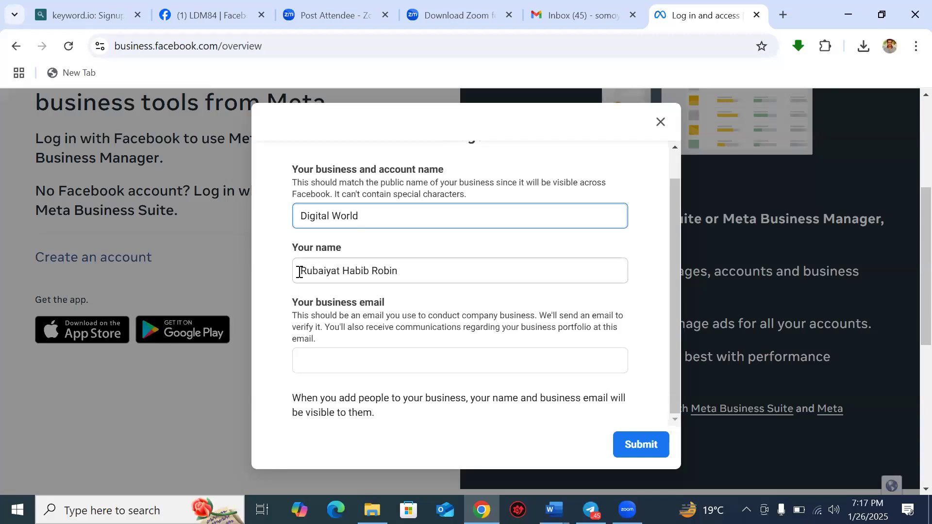
left_click_drag(300, 270, 419, 267)
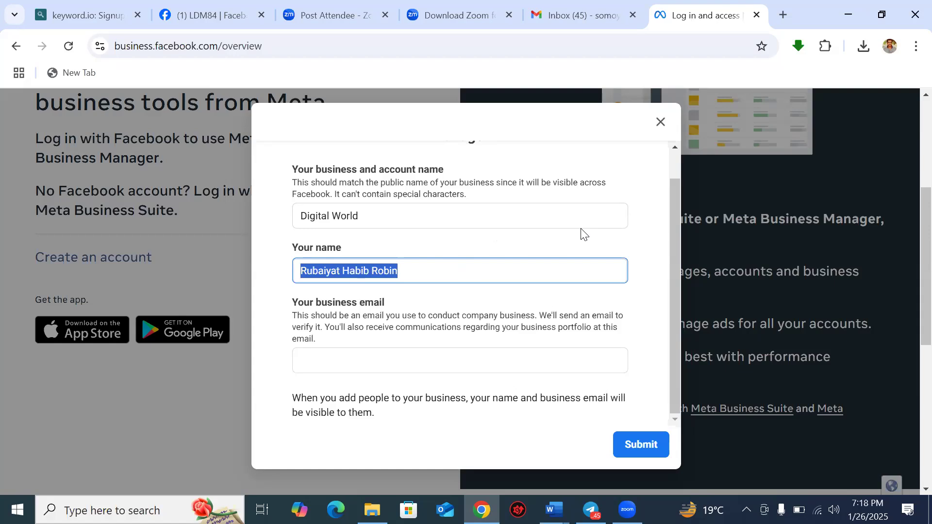
left_click(636, 299)
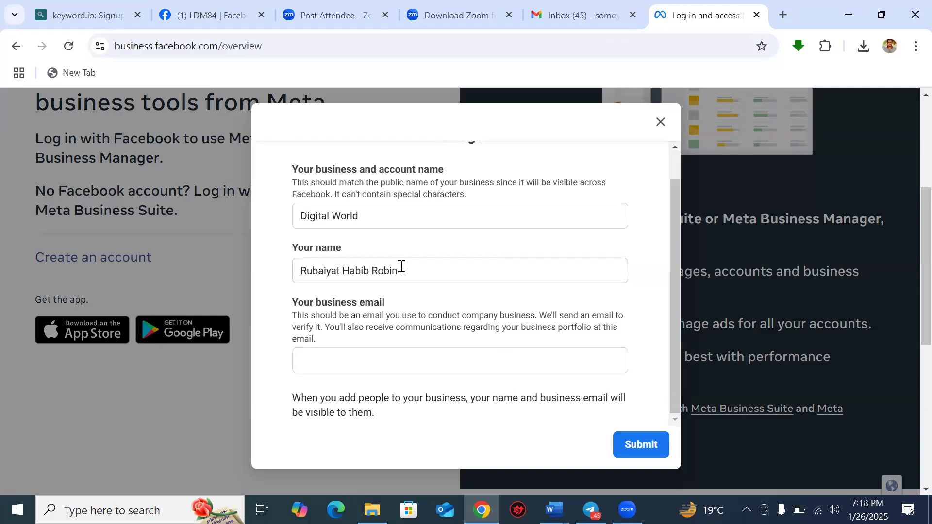
Step: Fill in the business email address field and submit the portfolio form
left_click(356, 359)
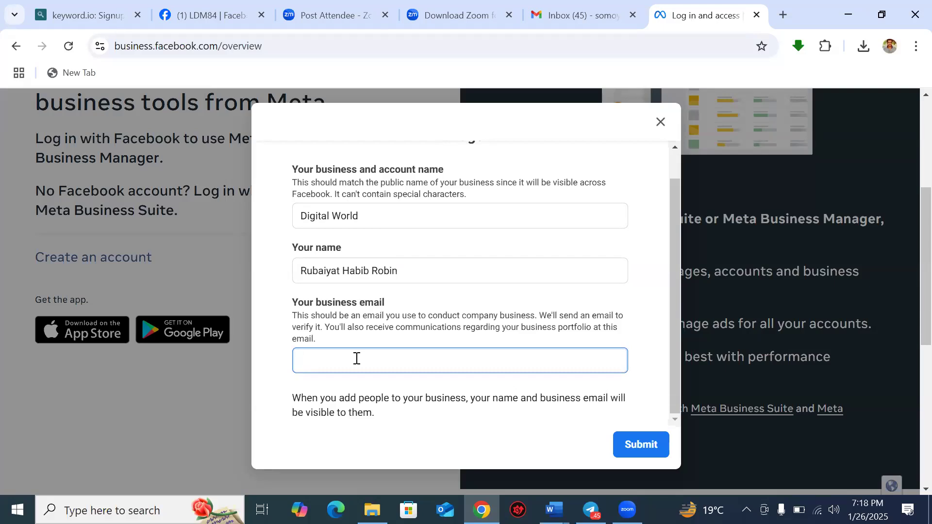
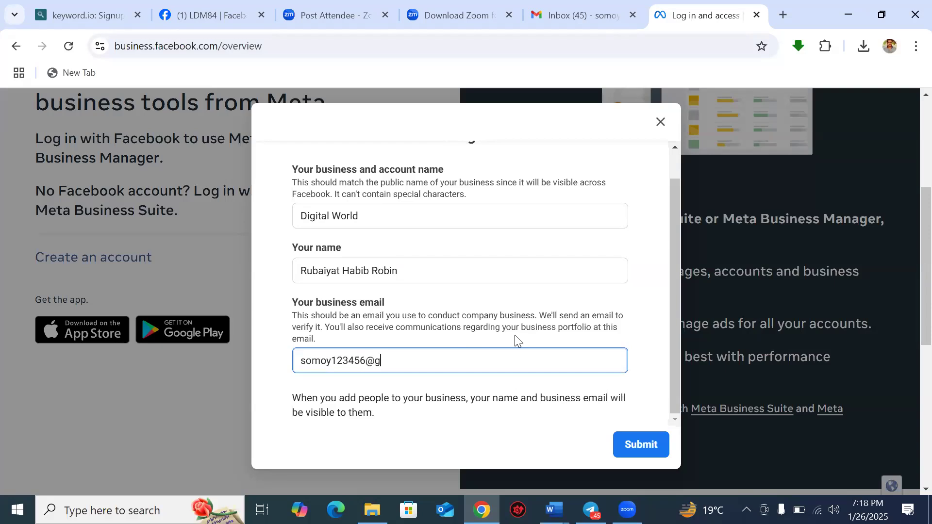
left_click(639, 444)
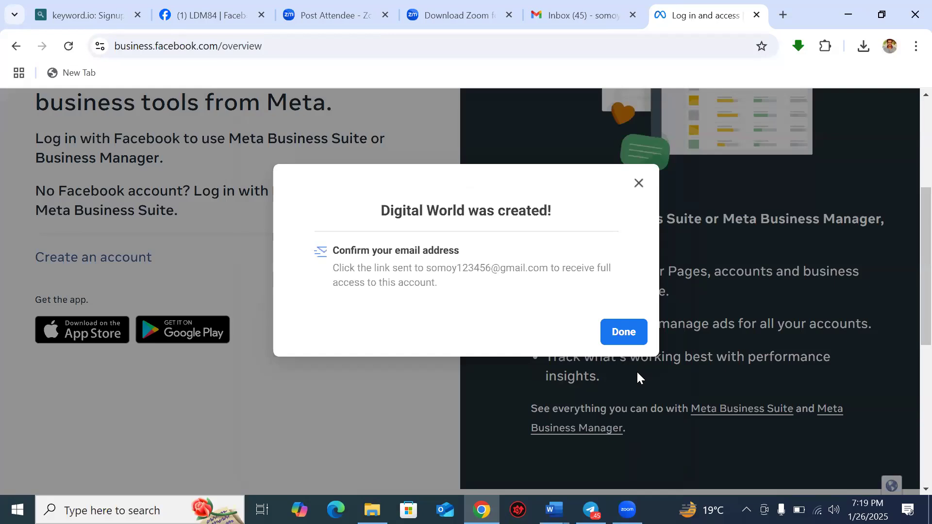
Step: Dismiss the 'Digital World was created!' notice with Done to reach the Business Suite home
left_click(631, 336)
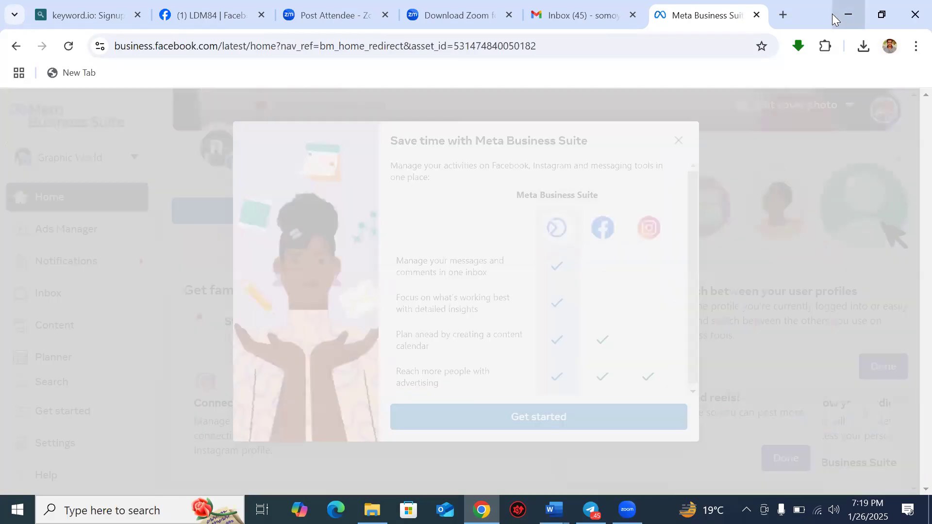
Step: Open a new tab with Ctrl+T and focus its address bar
key("ctrl+t")
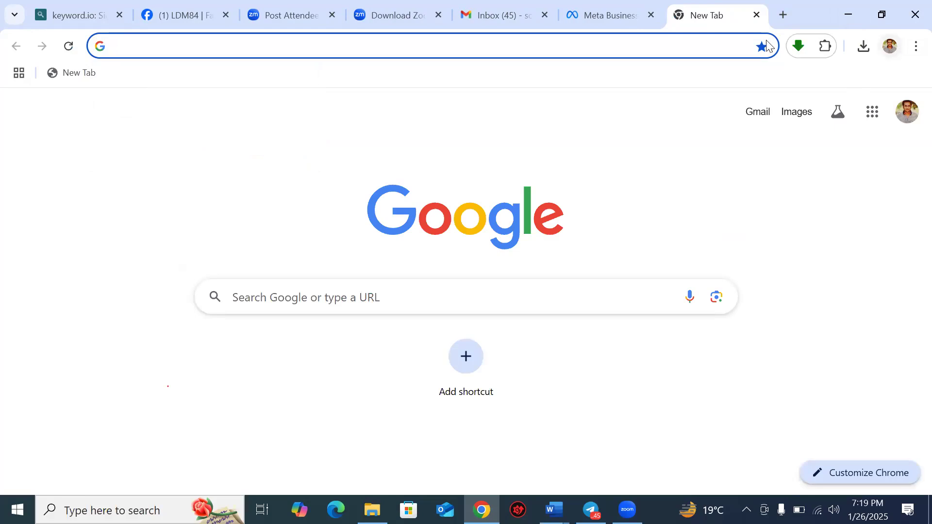
left_click(526, 42)
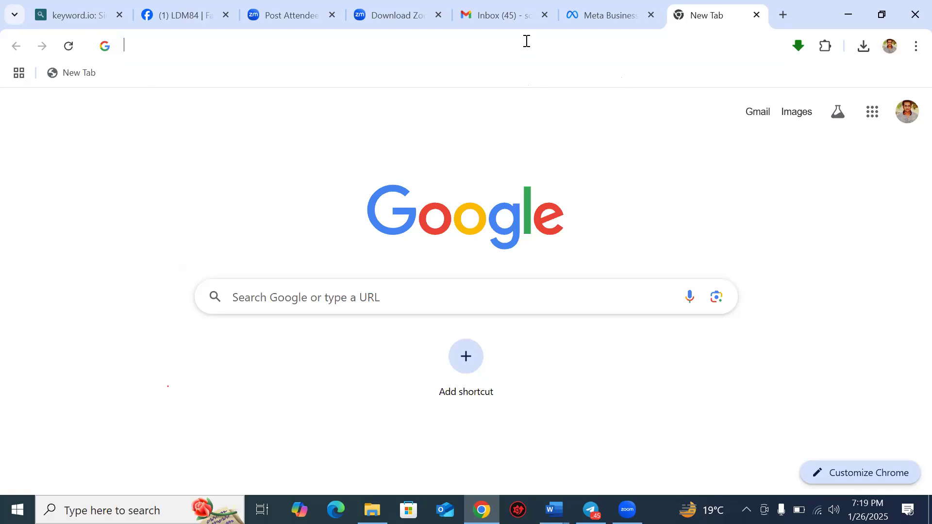
Step: Search 'gmail' from the address bar and pick the Gmail sign-in suggestion
type("gmail")
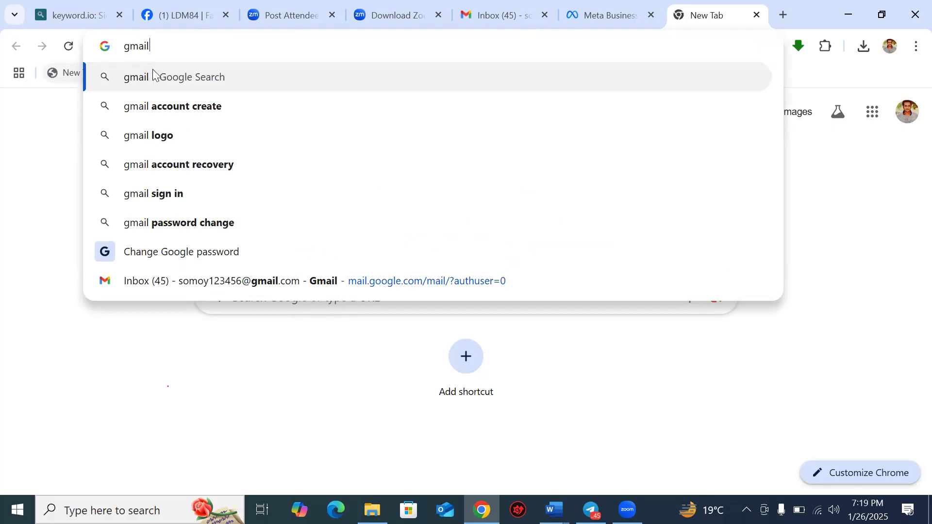
left_click(162, 198)
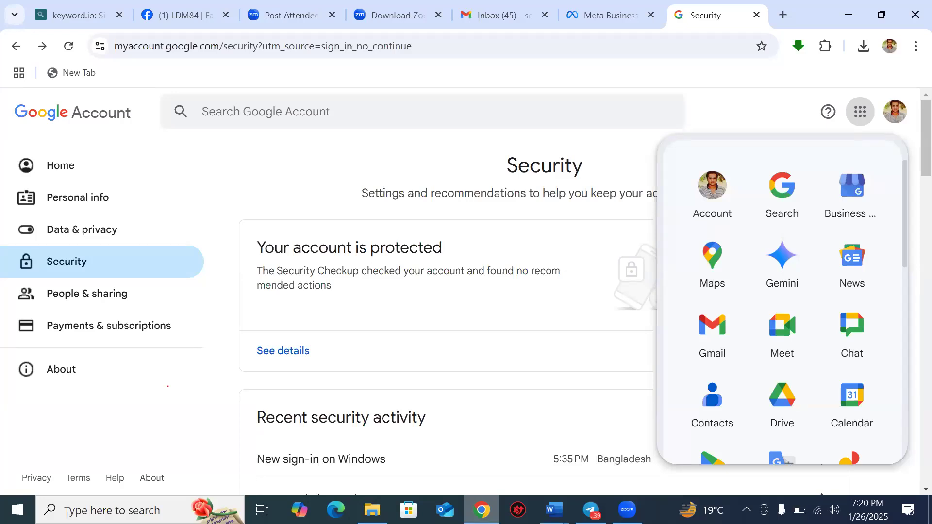
Step: Allow notifications from business.facebook.com and start the Business Suite welcome overview
left_click(597, 14)
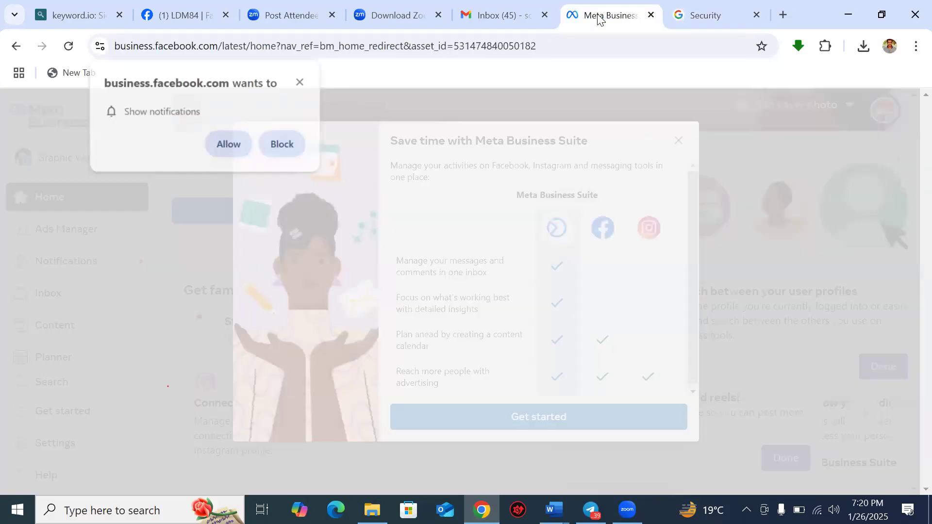
left_click(230, 145)
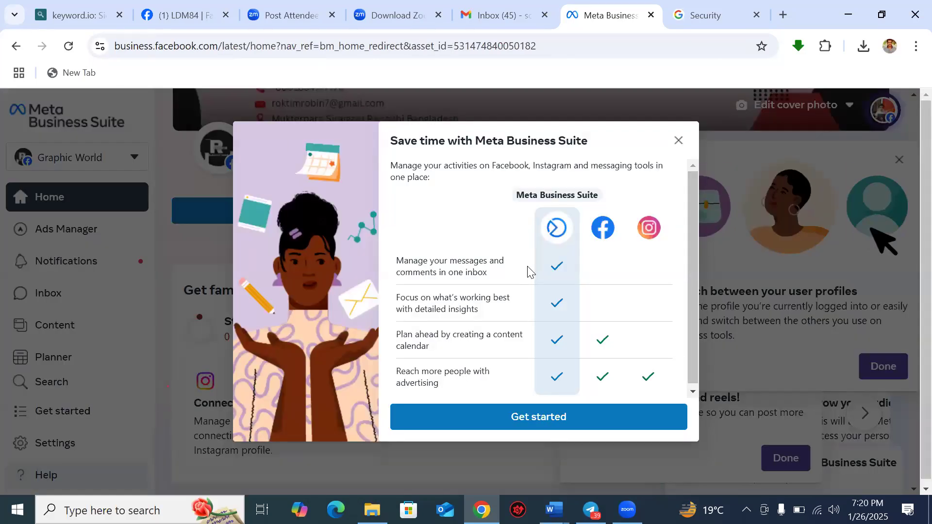
left_click(560, 416)
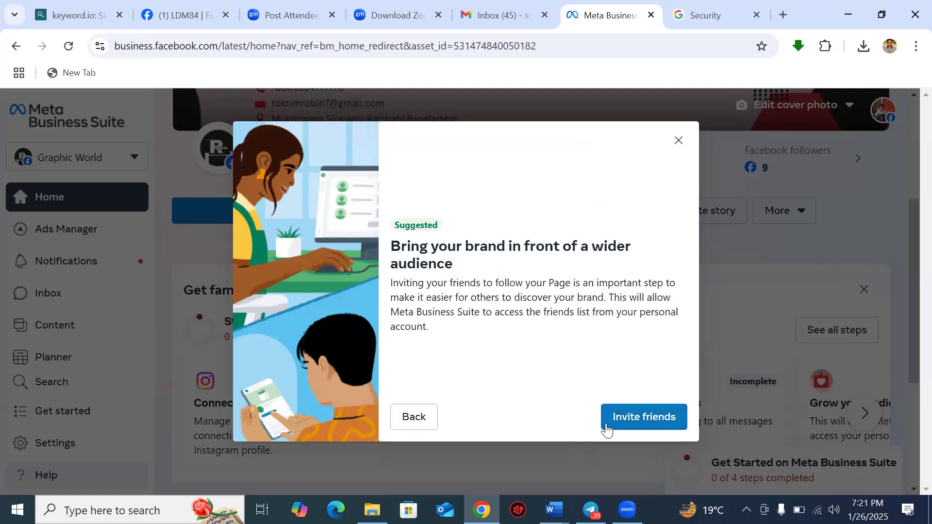
Step: Invite one Facebook friend to follow the Graphic World Page
left_click(623, 420)
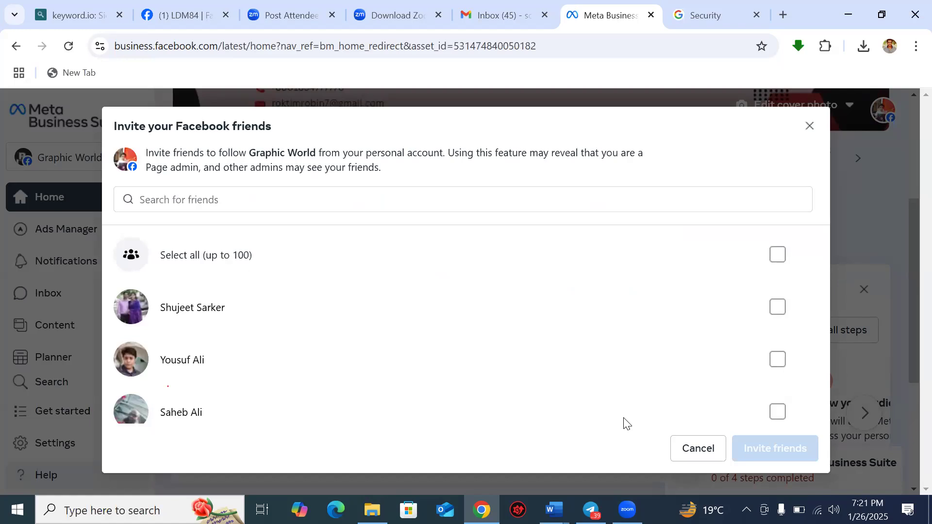
left_click(779, 412)
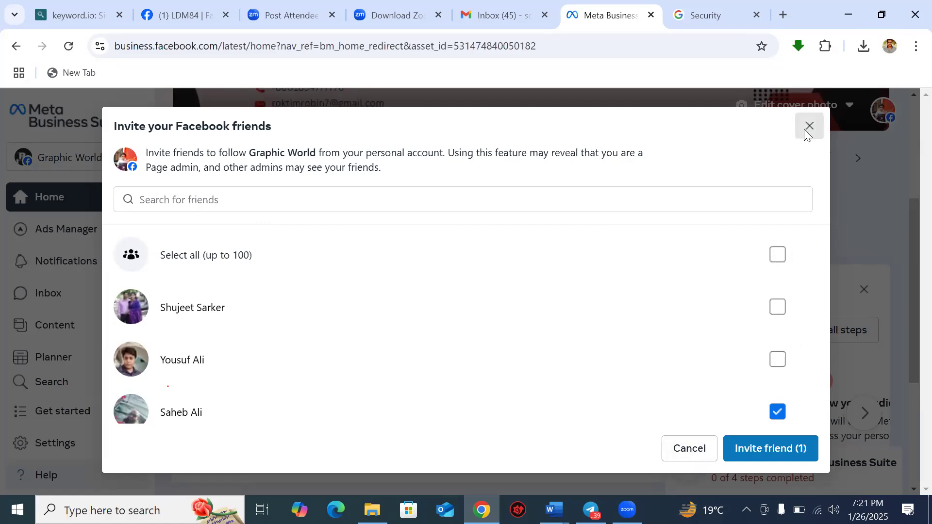
left_click(759, 448)
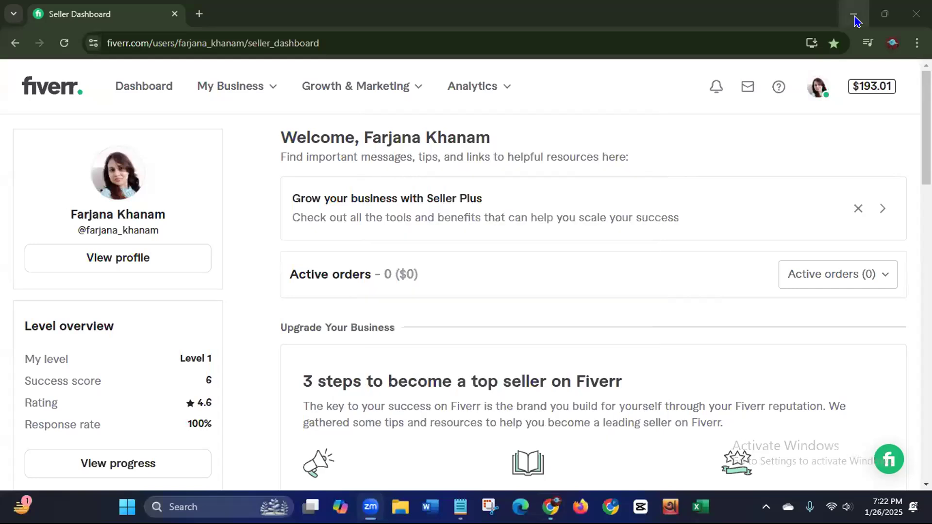
Step: Close the meeting notes window, refresh the desktop, and restore Chrome maximized
left_click(855, 17)
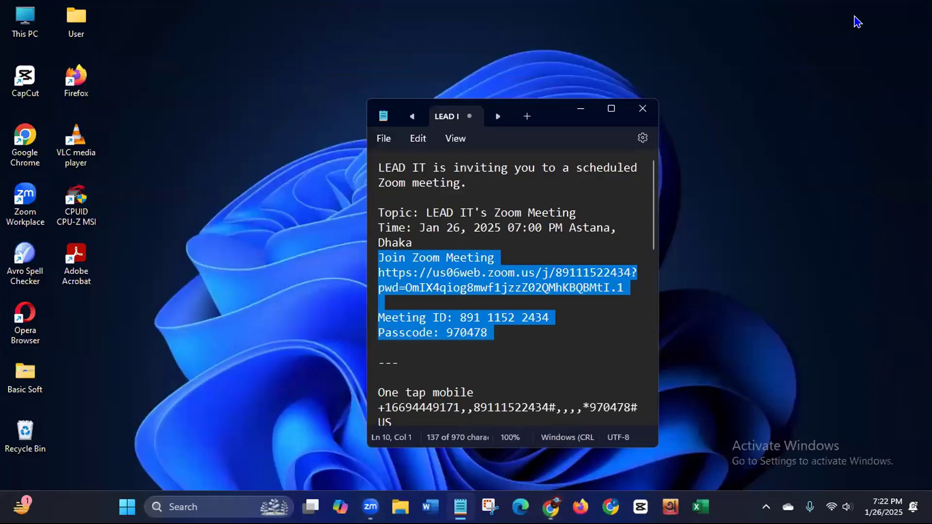
left_click(643, 108)
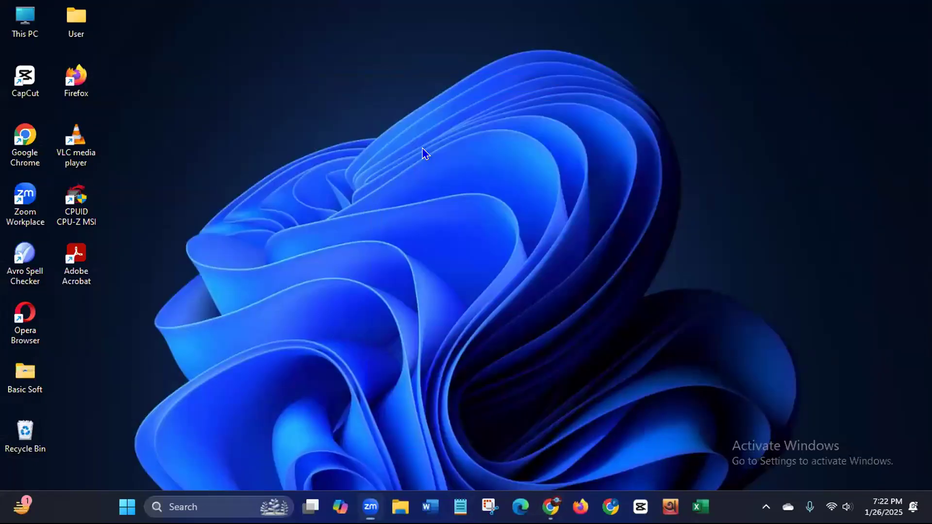
right_click(422, 149)
left_click(450, 210)
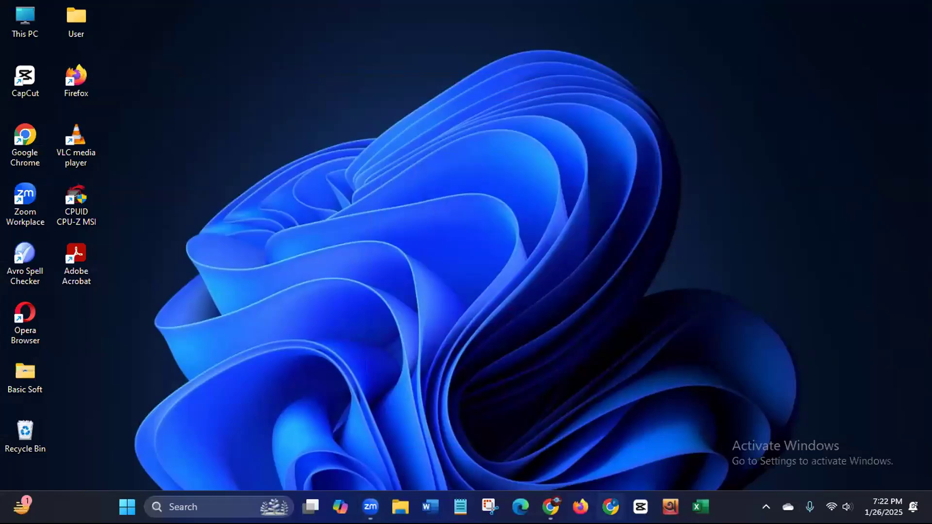
left_click(610, 507)
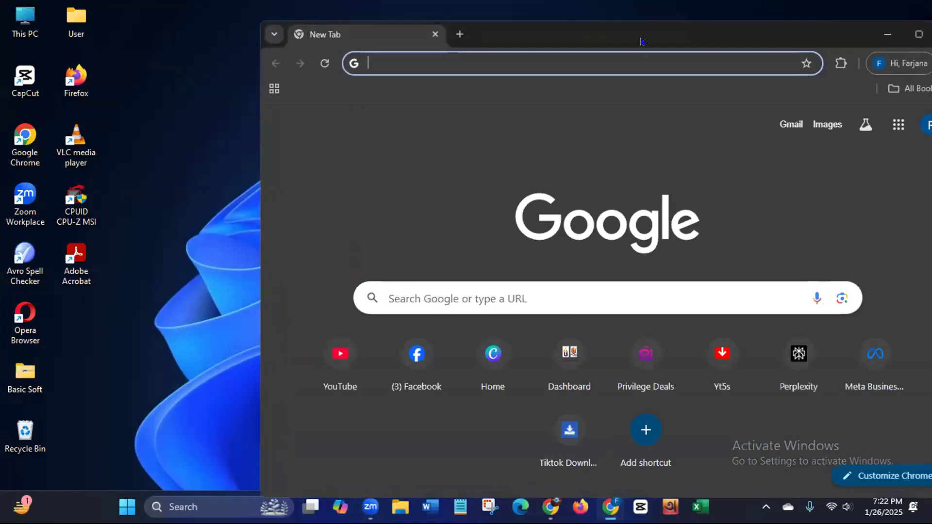
double_click(641, 42)
Step: Open the bookmarked Meta Business login page and Business Settings in separate tabs
left_click(856, 67)
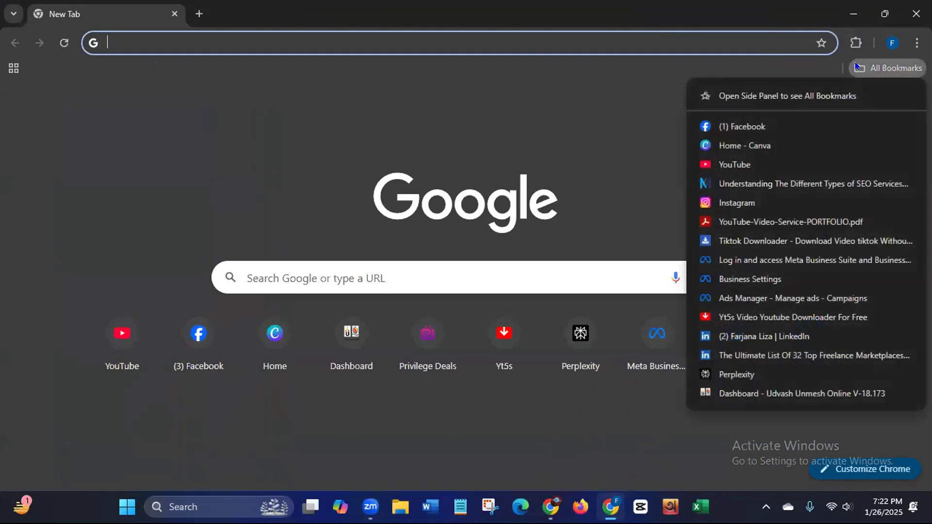
left_click(766, 260)
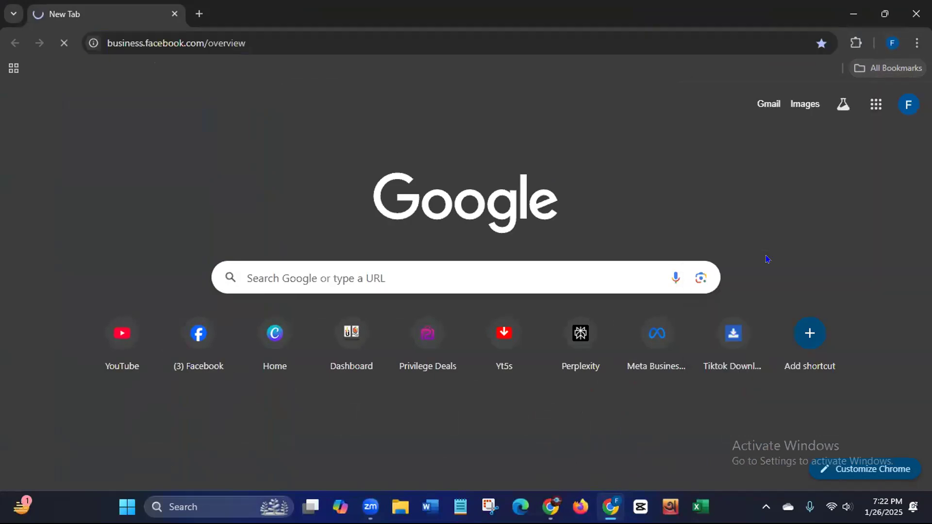
key("ctrl+t")
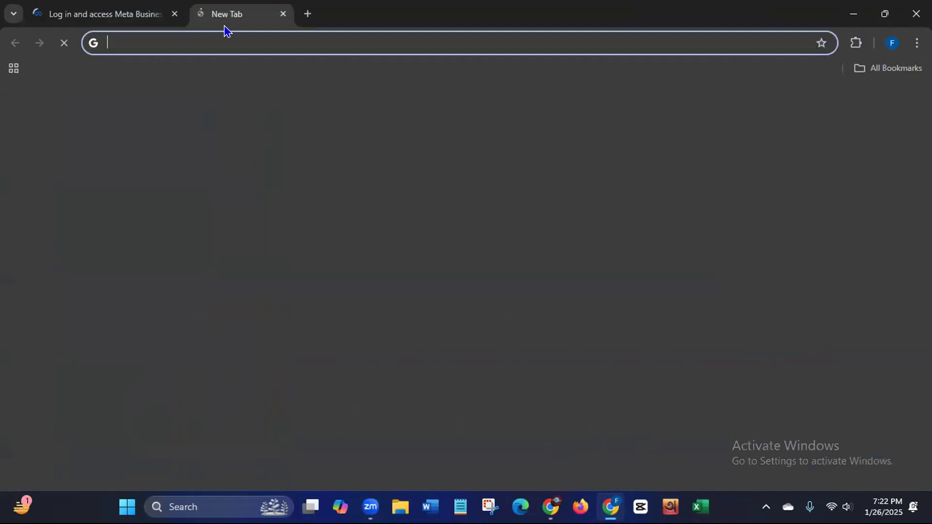
left_click(877, 69)
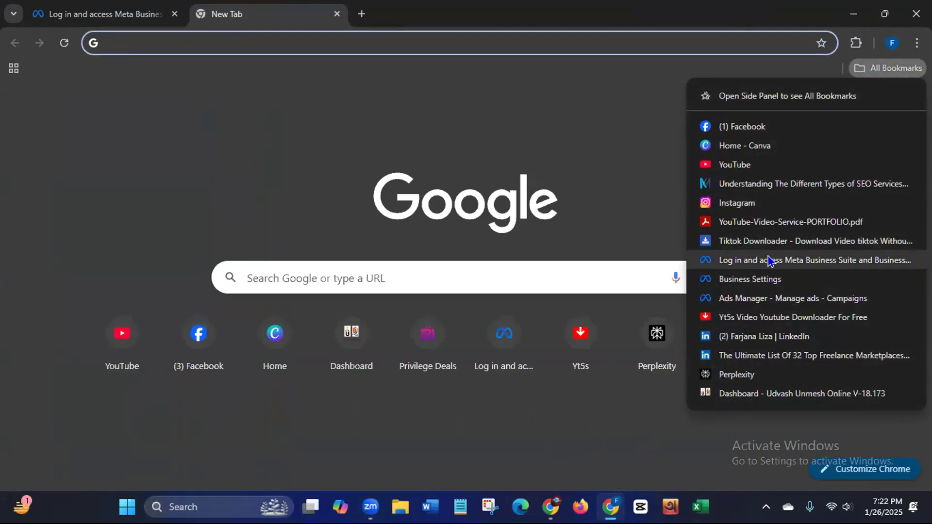
left_click(770, 278)
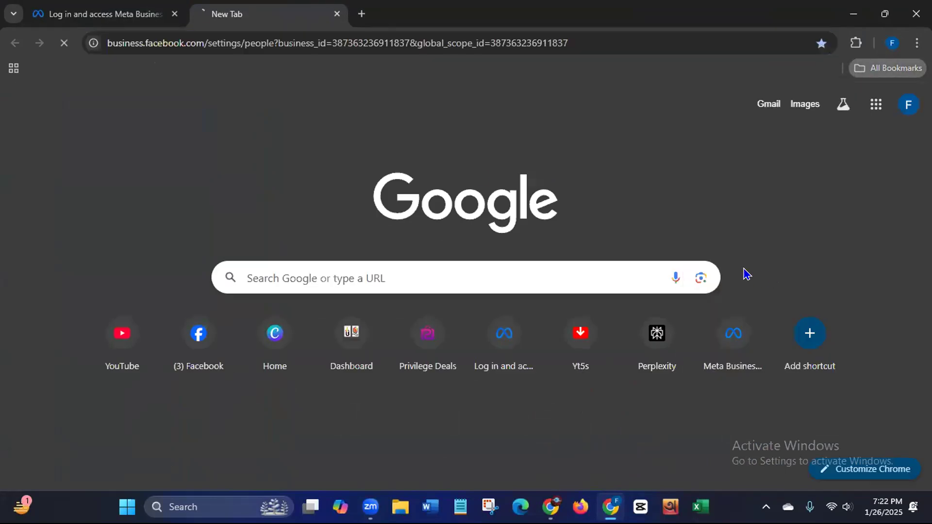
Step: Open Ads Manager campaigns from bookmarks in a new tab, then return to the first tab
left_click(360, 13)
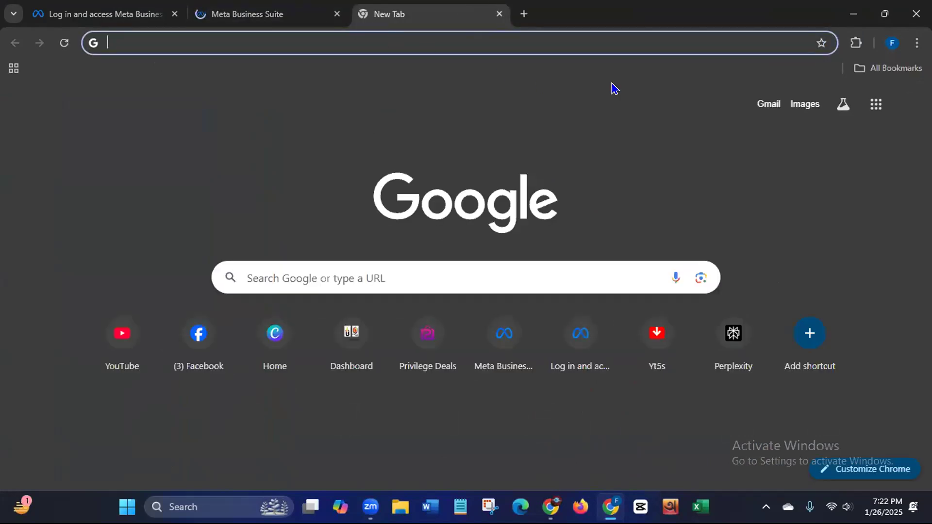
left_click(855, 69)
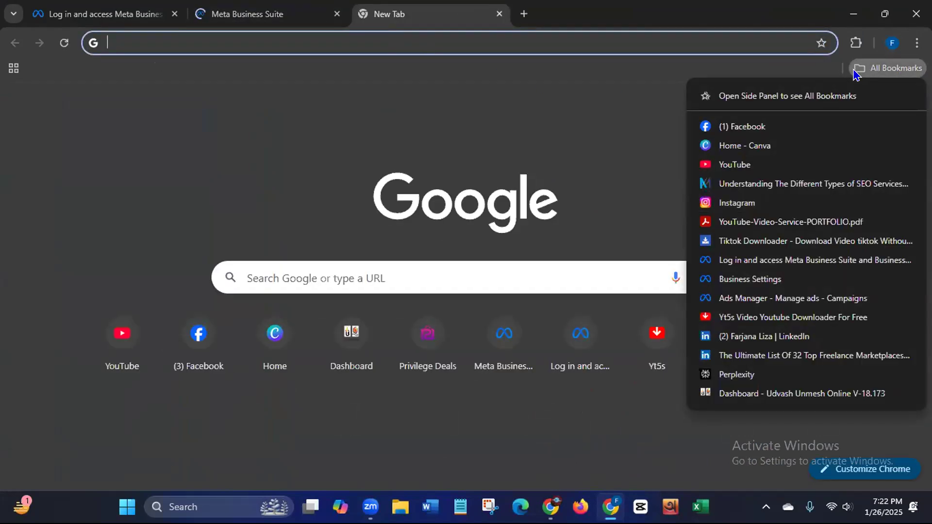
left_click(737, 299)
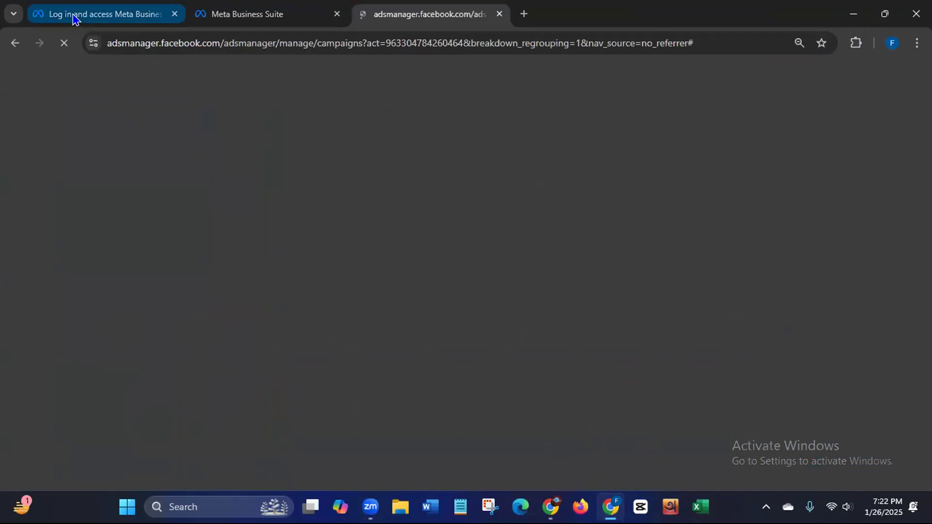
left_click(74, 18)
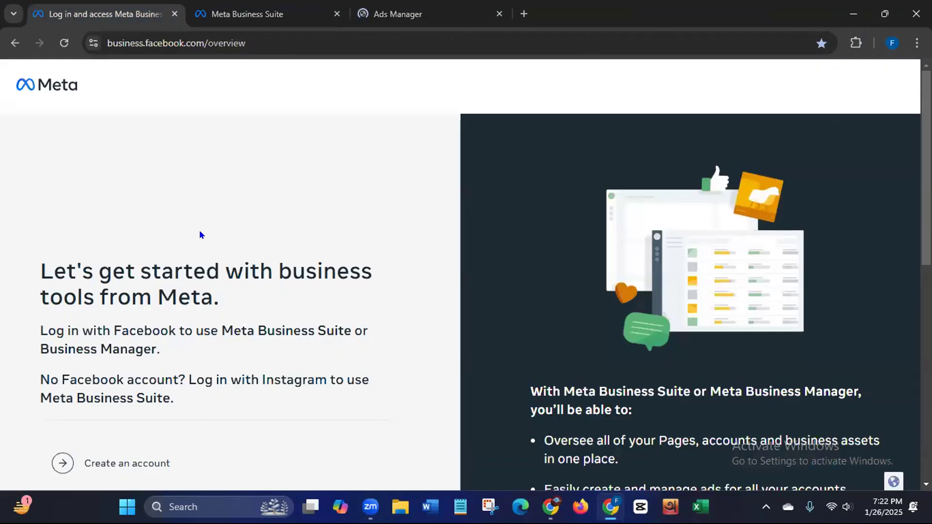
scroll(200, 235, "down", 2)
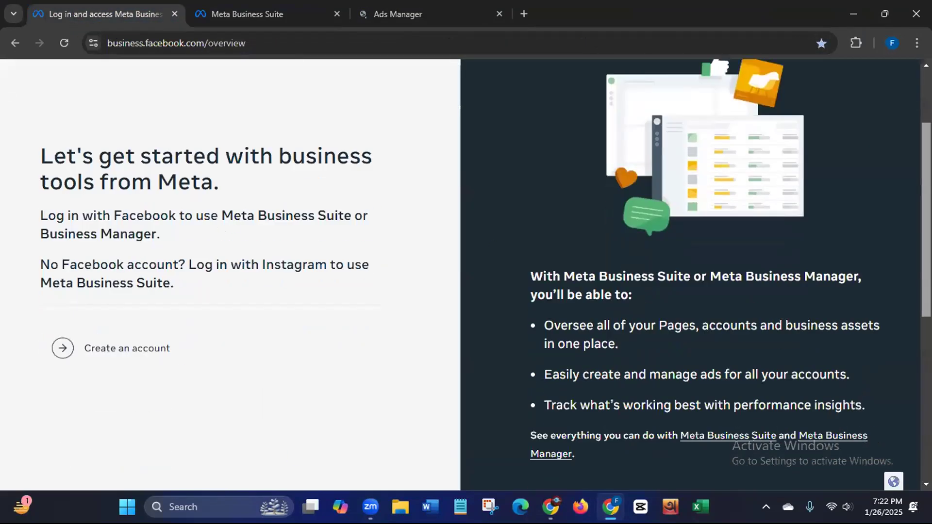
scroll(466, 272, "down", 2)
scroll(466, 271, "up", 2)
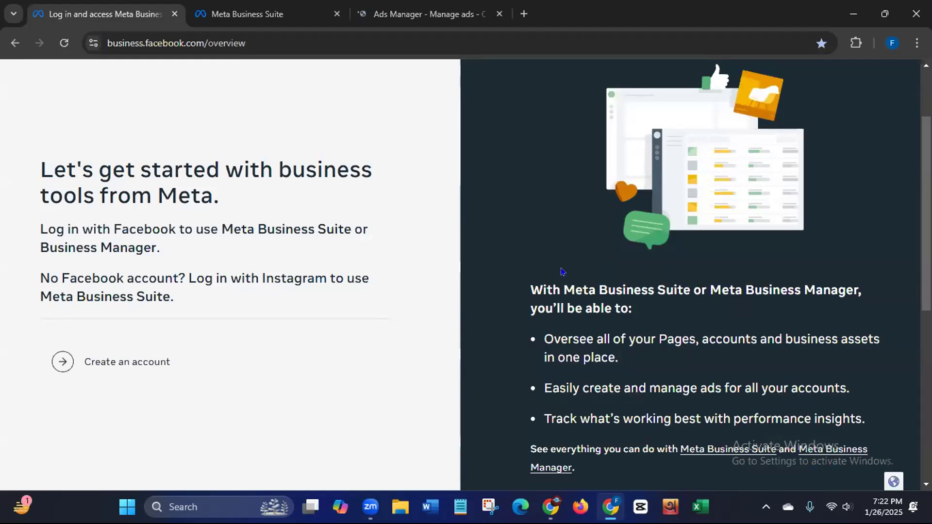
left_click(103, 38)
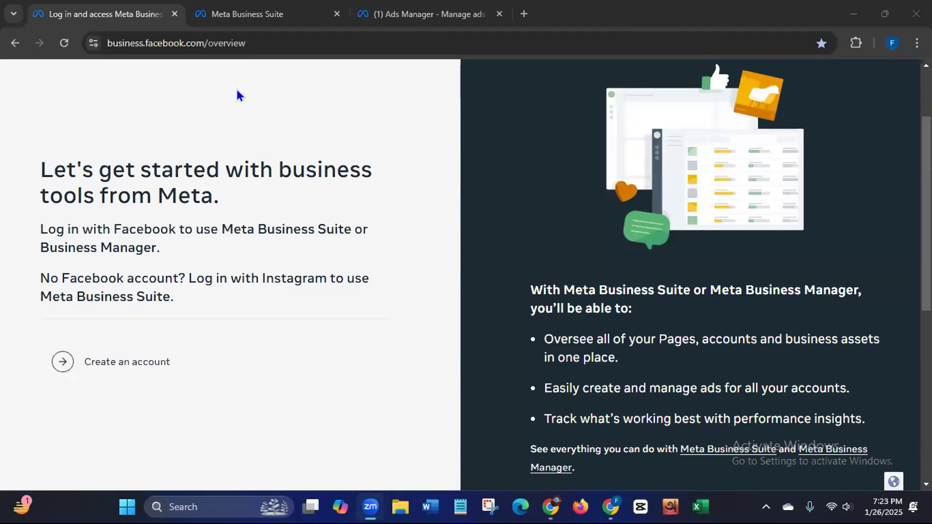
Step: Bring up Settings > People with its one Full-control user, checking the portfolio switcher list
left_click(258, 19)
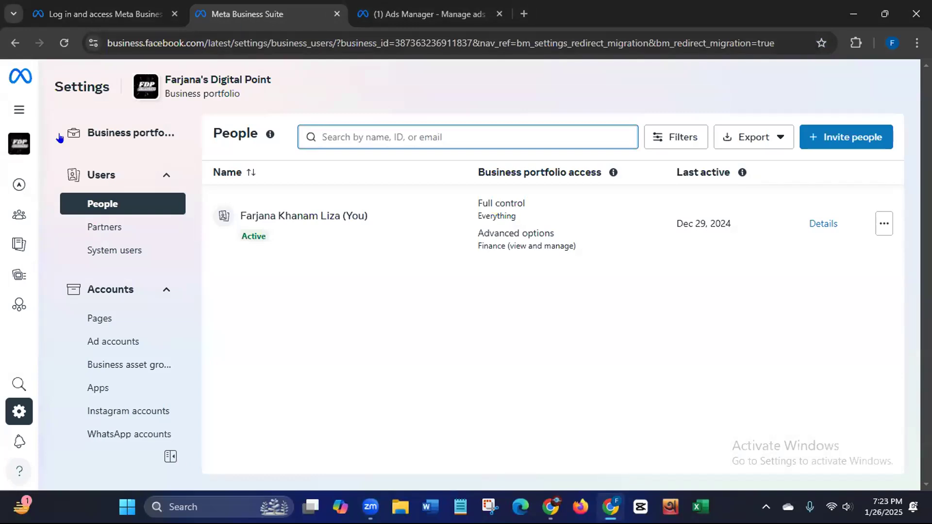
left_click(325, 104)
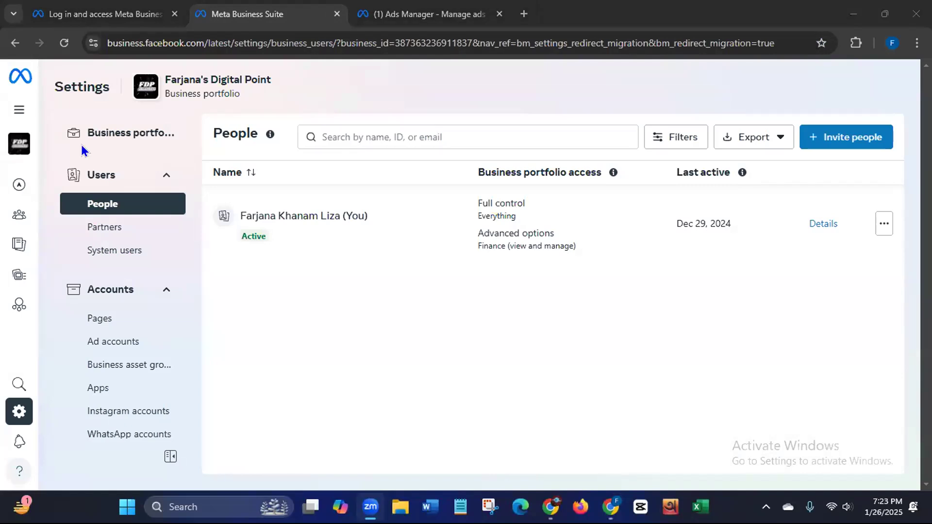
mouse_move(12, 126)
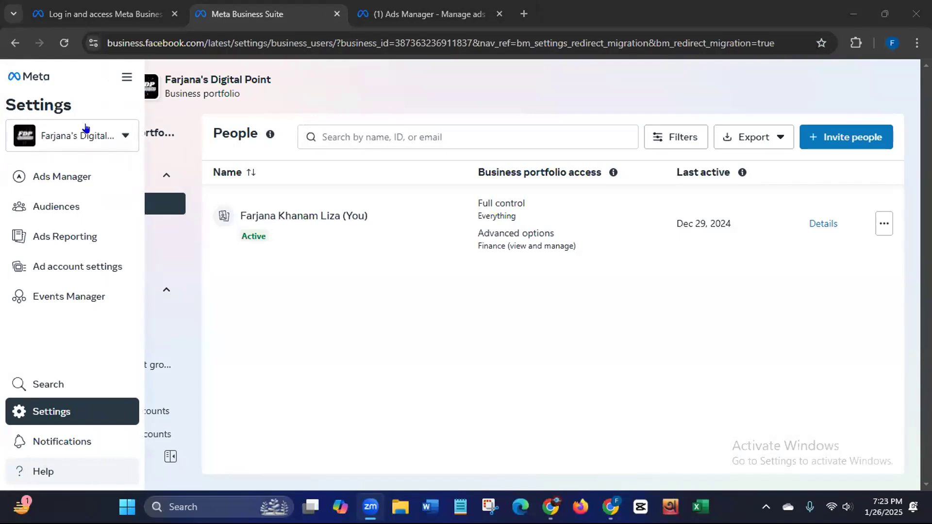
left_click(123, 138)
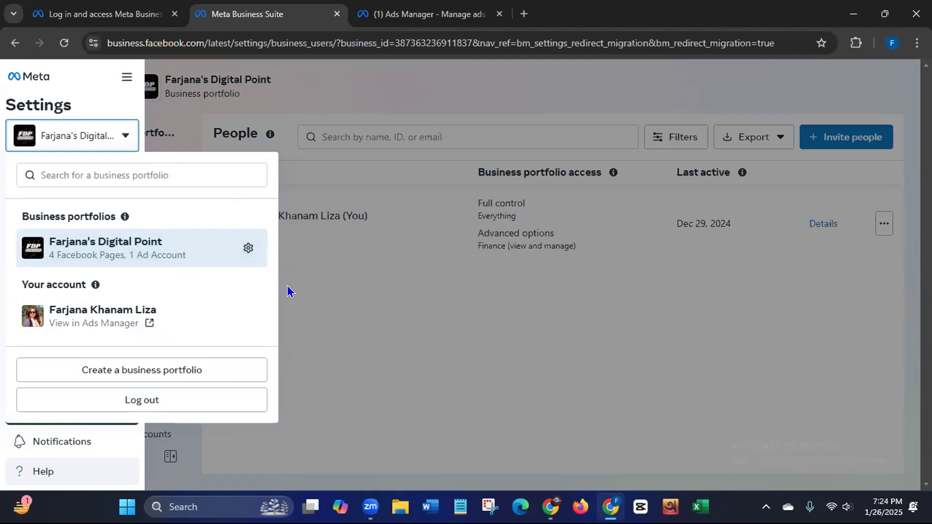
left_click(290, 298)
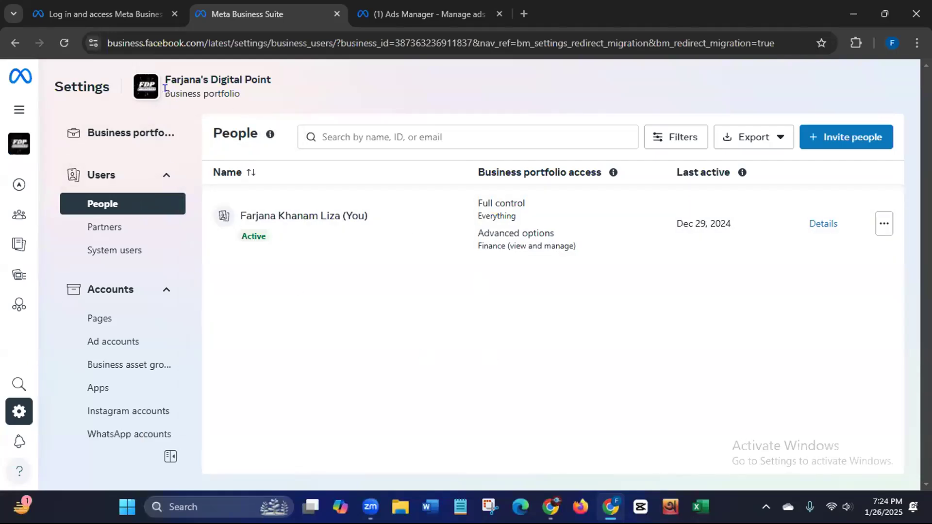
left_click_drag(165, 93, 257, 94)
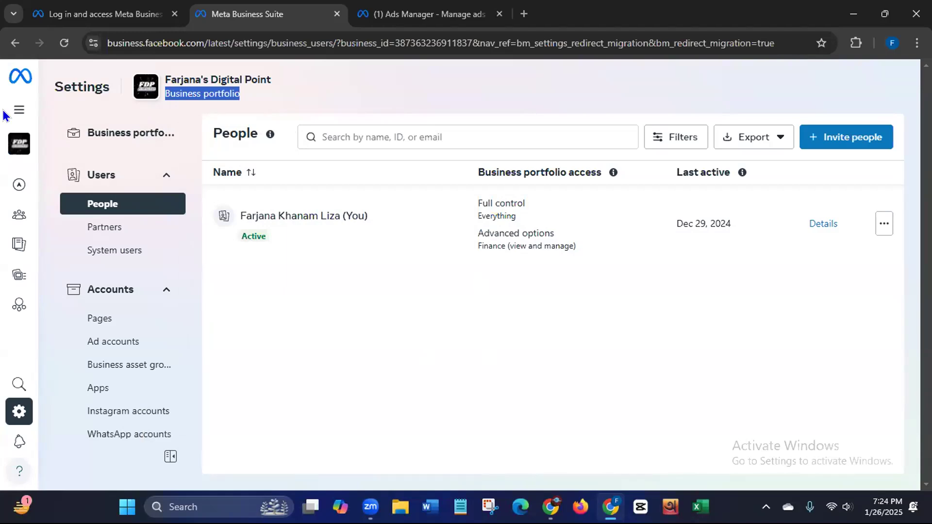
mouse_move(9, 114)
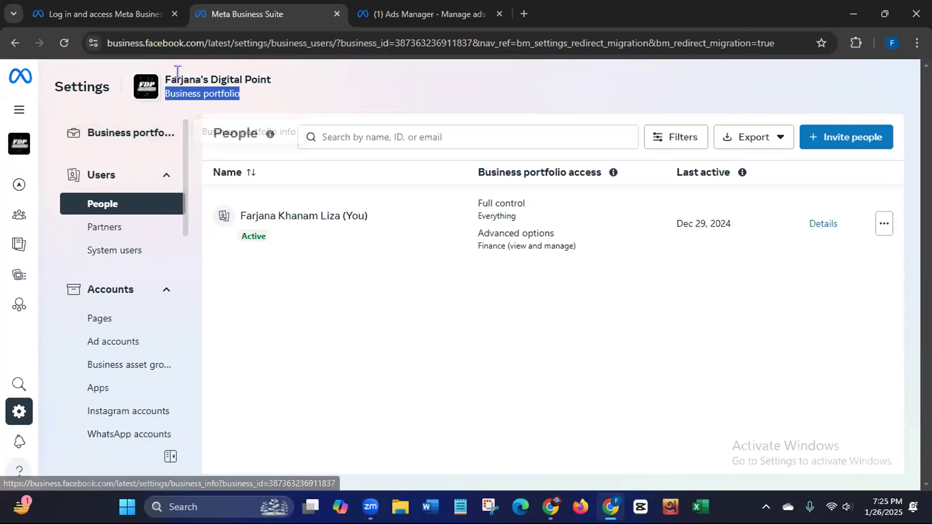
mouse_move(18, 150)
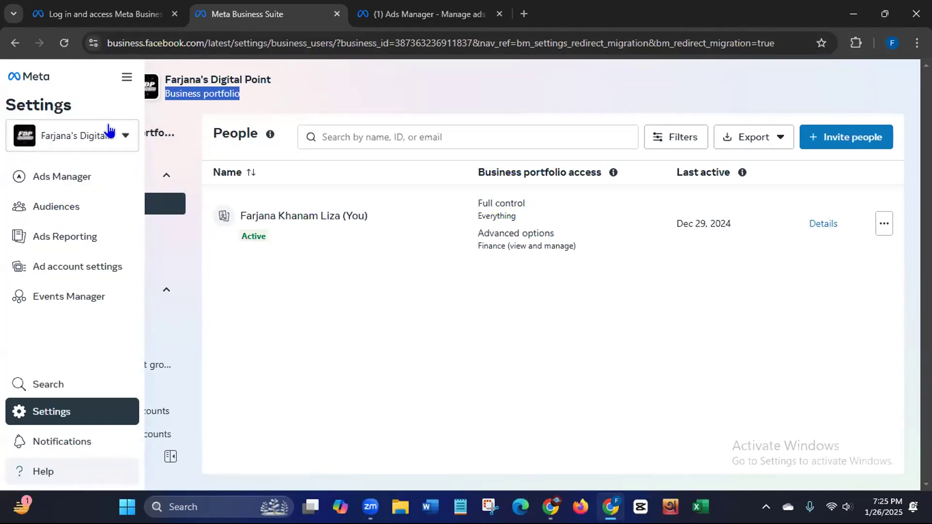
left_click(117, 137)
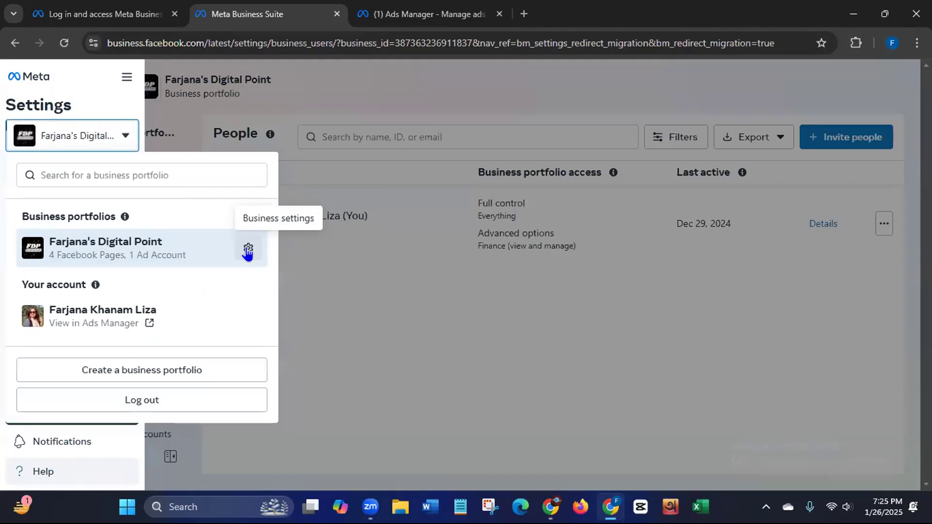
left_click(358, 316)
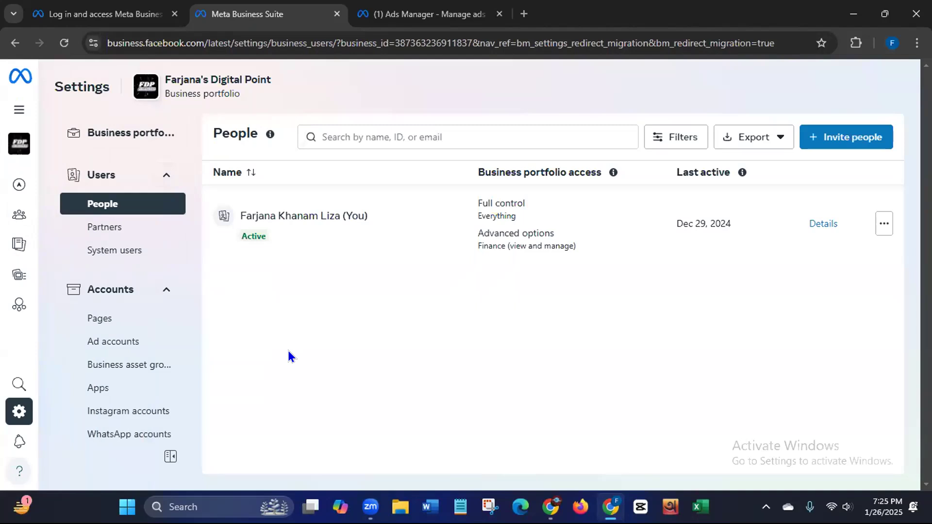
left_click(102, 36)
left_click(111, 43)
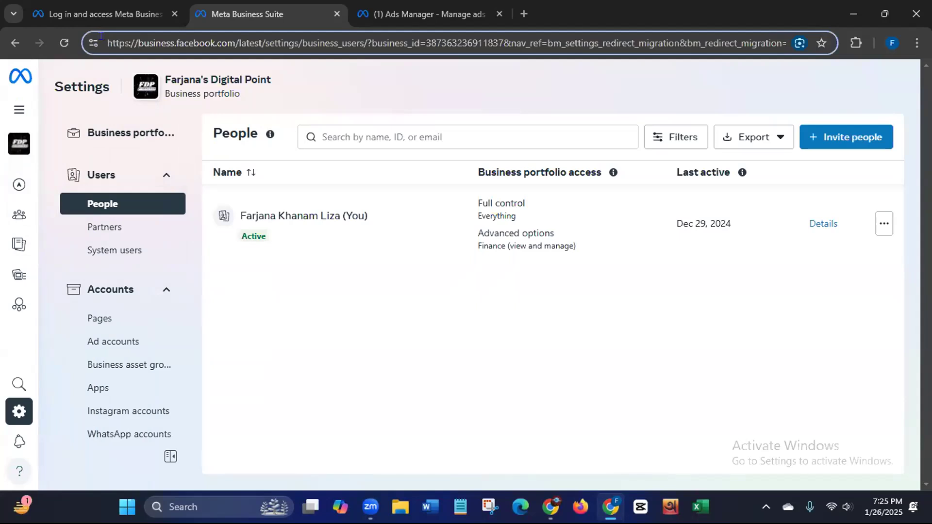
left_click_drag(105, 43, 165, 36)
key("shift+Right")
key("shift+Right")
key("shift+Right")
key("shift+Right")
key("shift+Right")
key("shift+Right")
key("shift+Right")
key("shift+Right")
key("shift+Right")
key("shift+Right")
key("shift+Right")
key("shift+Right")
key("shift+Right")
key("shift+Right")
key("shift+Right")
key("shift+Right")
key("shift+Right")
key("shift+Right")
key("shift+Right")
key("shift+Right")
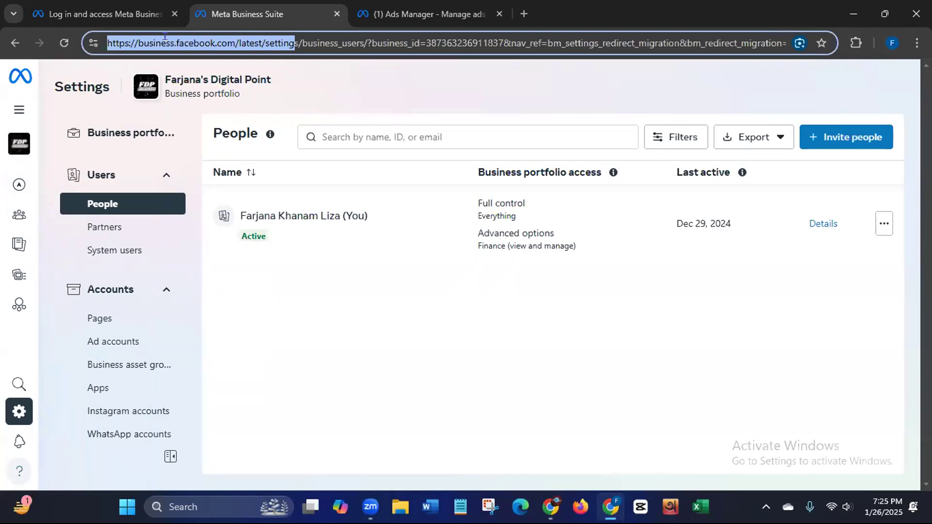
key("shift+Right")
key("shift+Right")
right_click(144, 43)
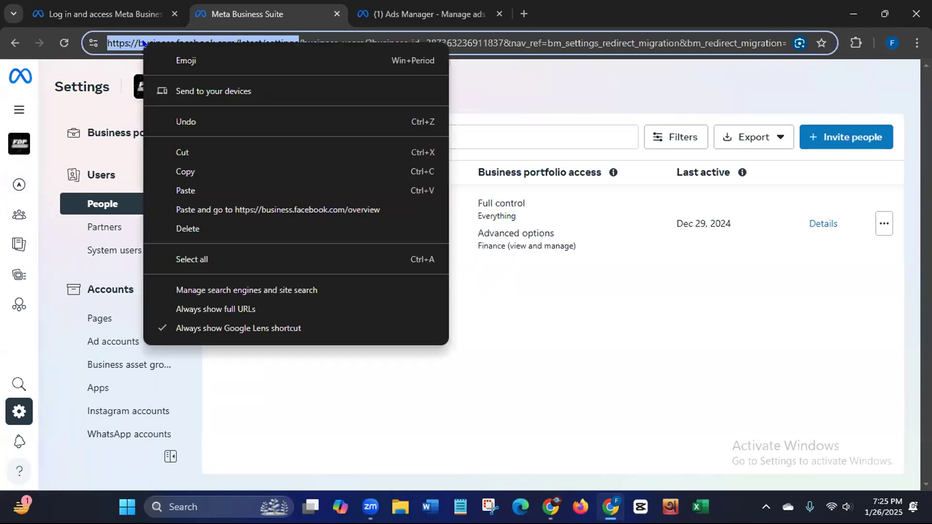
left_click(189, 174)
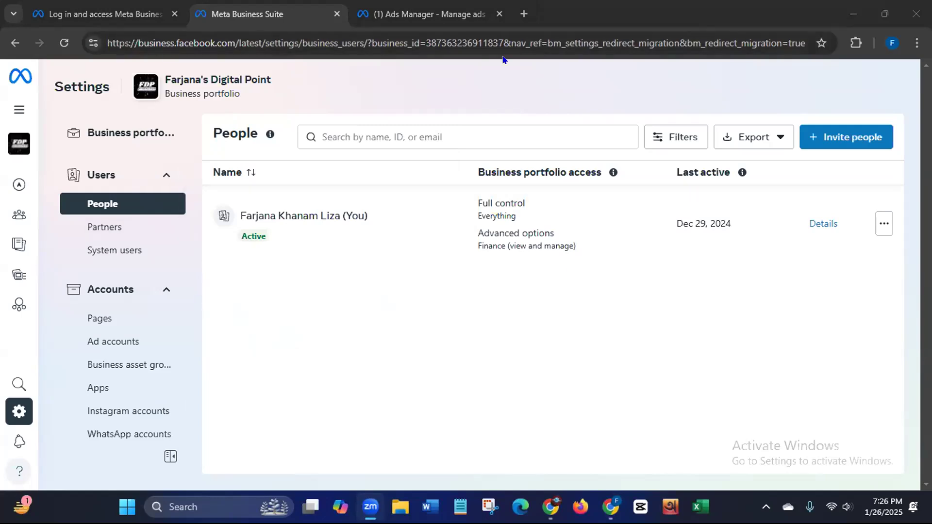
Step: Open the Create your business portfolio form, inspect its name and email fields, then close it
left_click(87, 14)
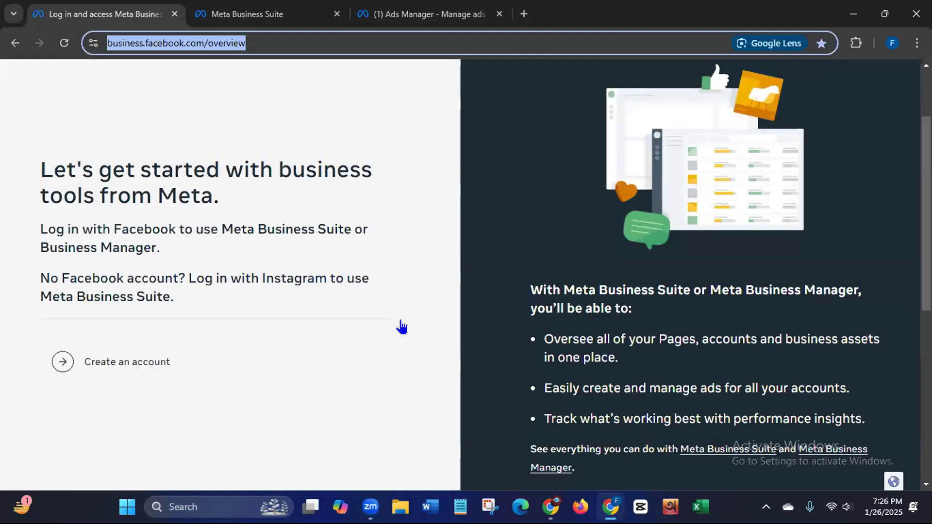
left_click(139, 360)
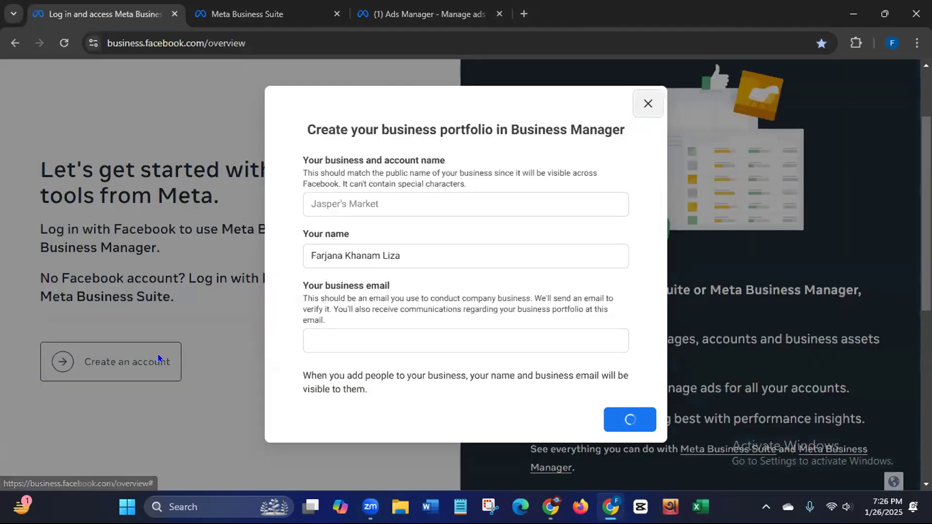
left_click(317, 202)
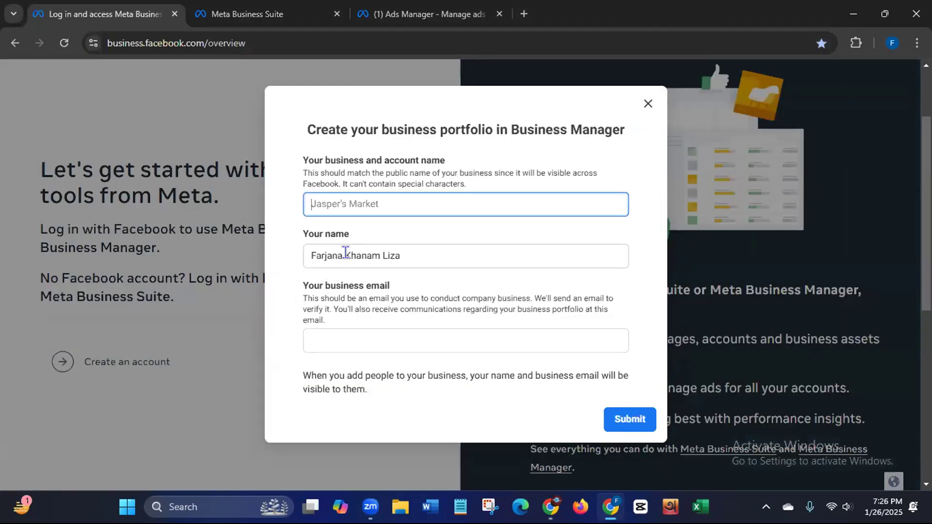
left_click_drag(308, 255, 419, 244)
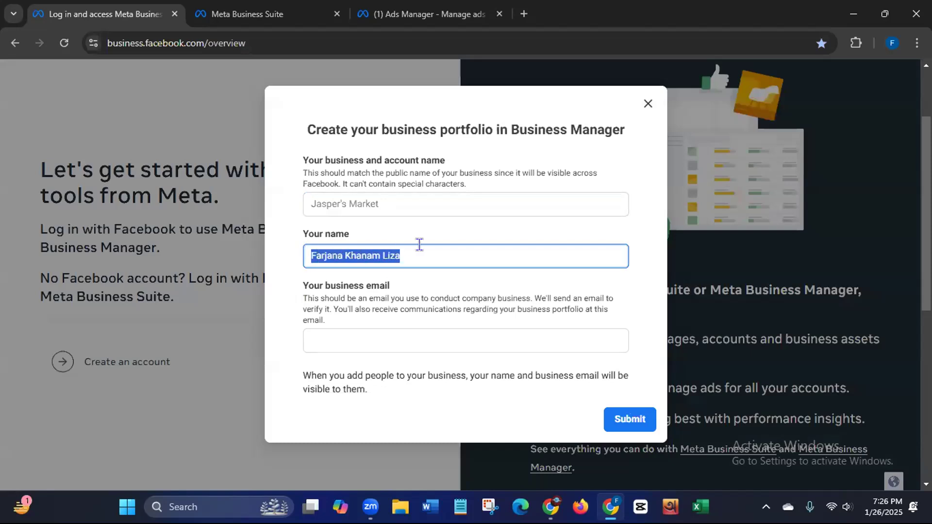
left_click(333, 339)
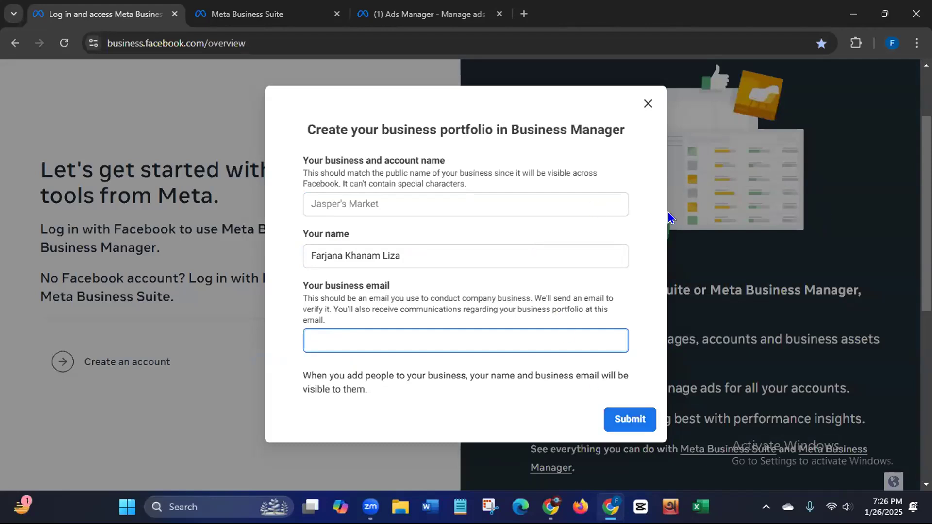
left_click(647, 104)
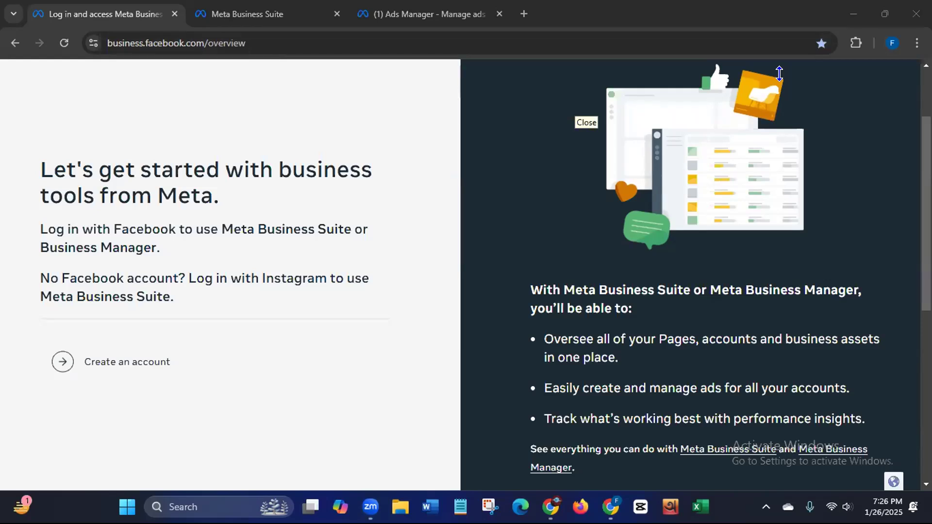
Step: Return to the Settings tab showing People with the single active Full-control user
left_click(250, 15)
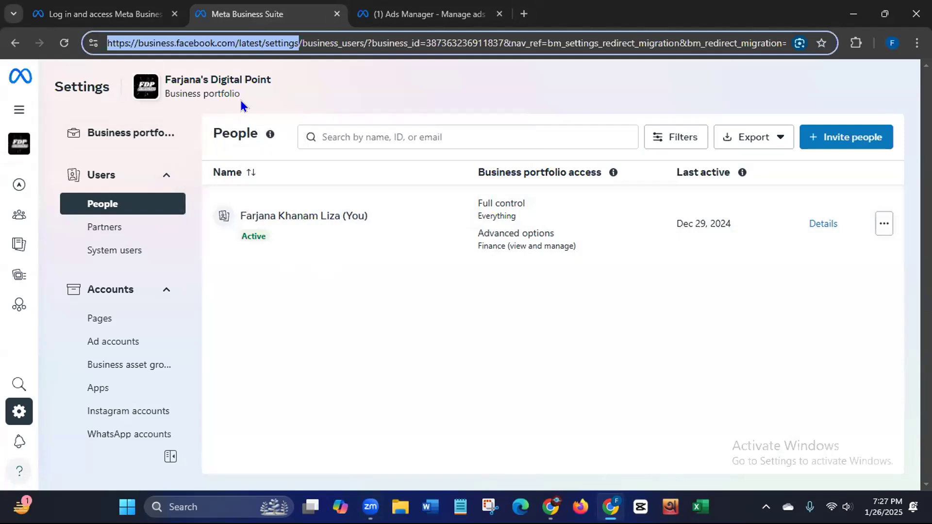
left_click(330, 362)
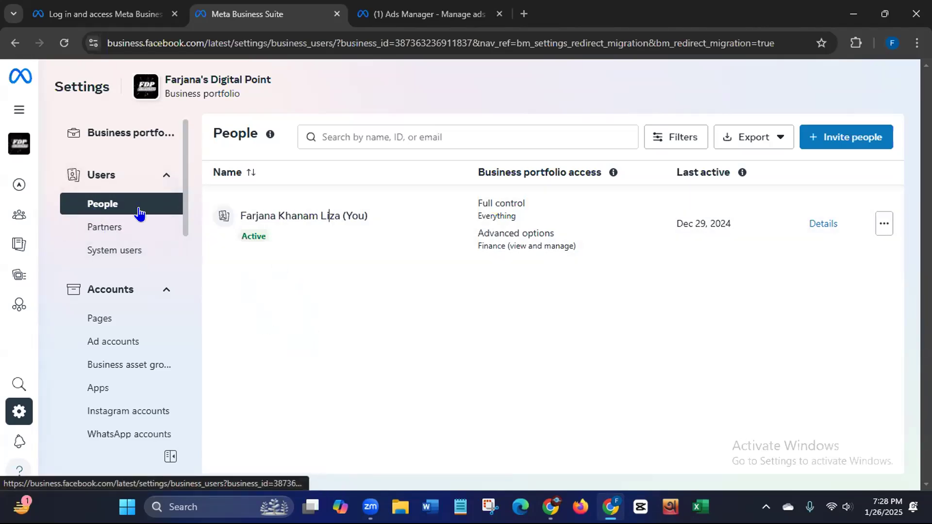
Step: Open Invite people and type the first part of the invitee's email address, fixing a typo
left_click(857, 144)
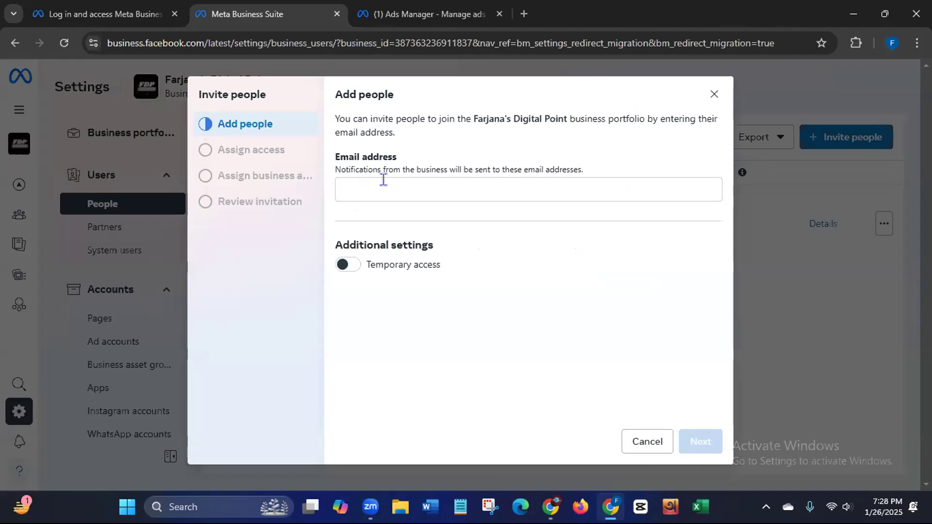
left_click(361, 182)
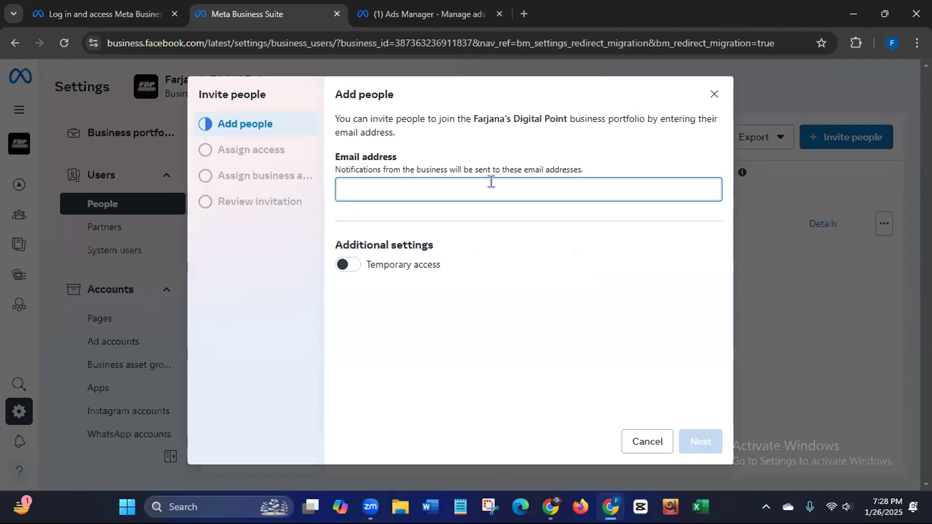
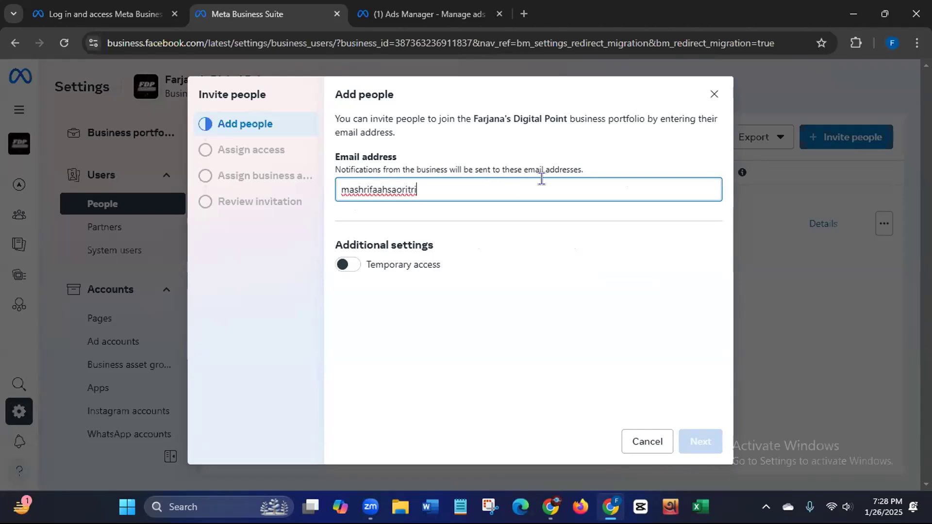
Step: In Notepad, find and open the Pinterest login details note
left_click(461, 505)
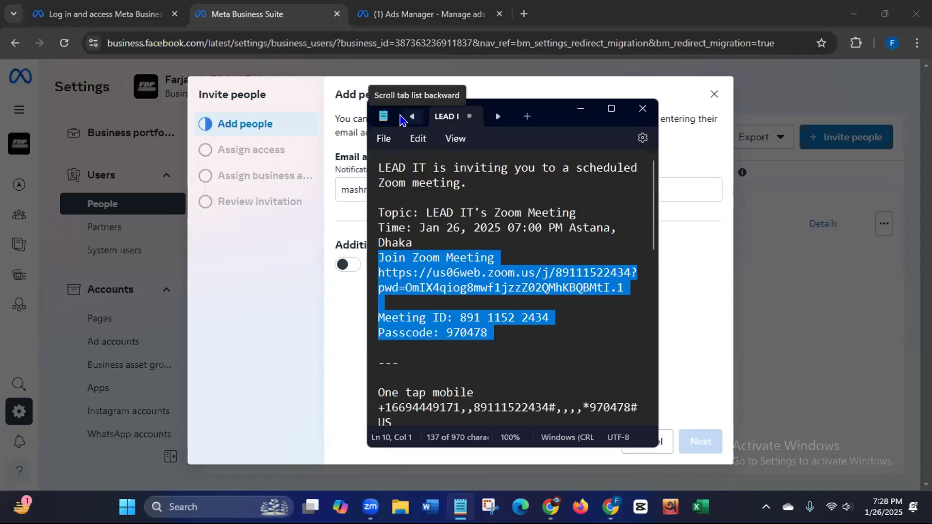
left_click(408, 118)
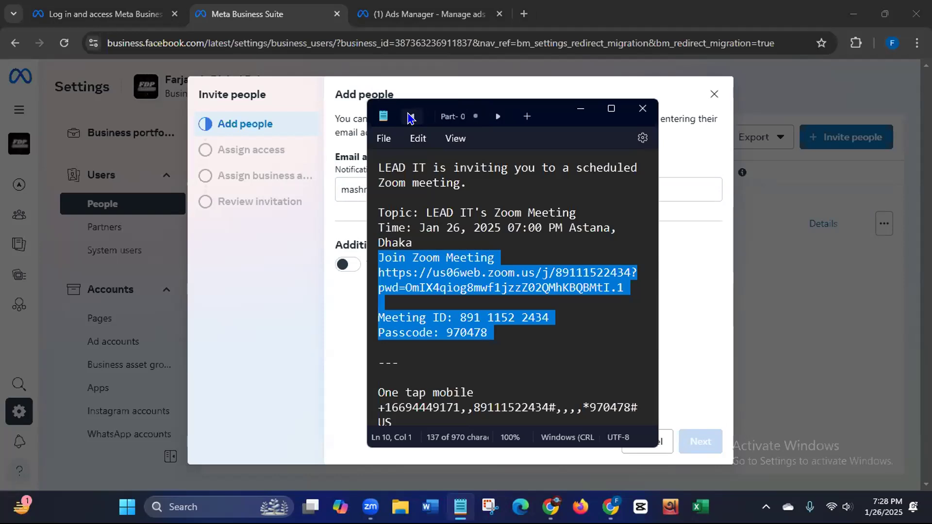
left_click(407, 117)
left_click(410, 117)
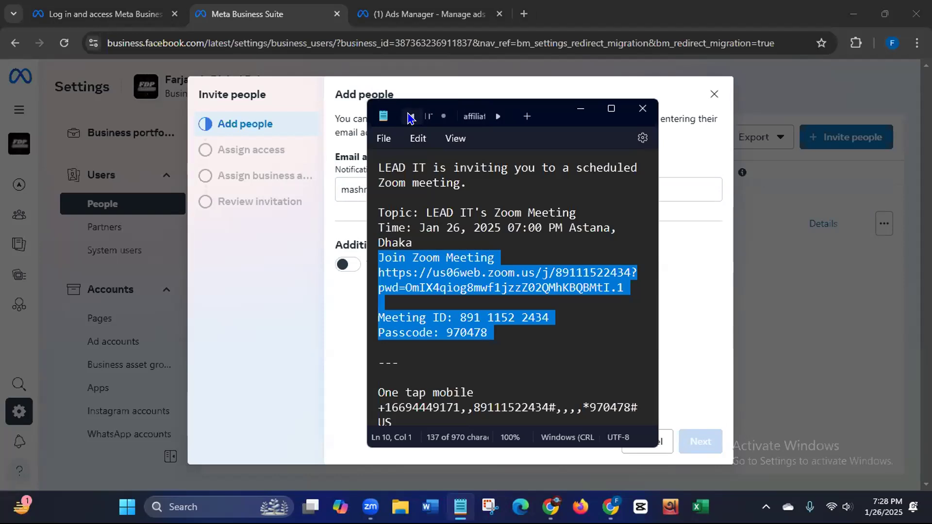
left_click(472, 117)
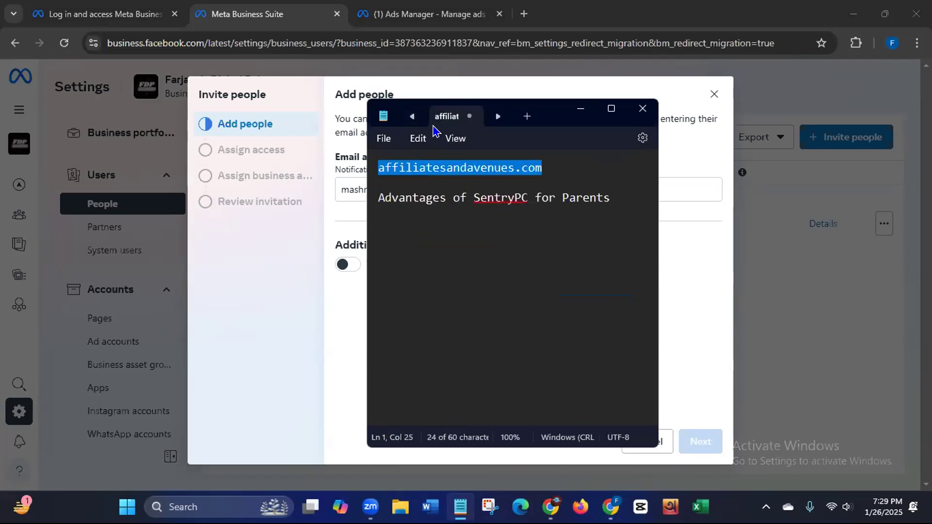
left_click(410, 118)
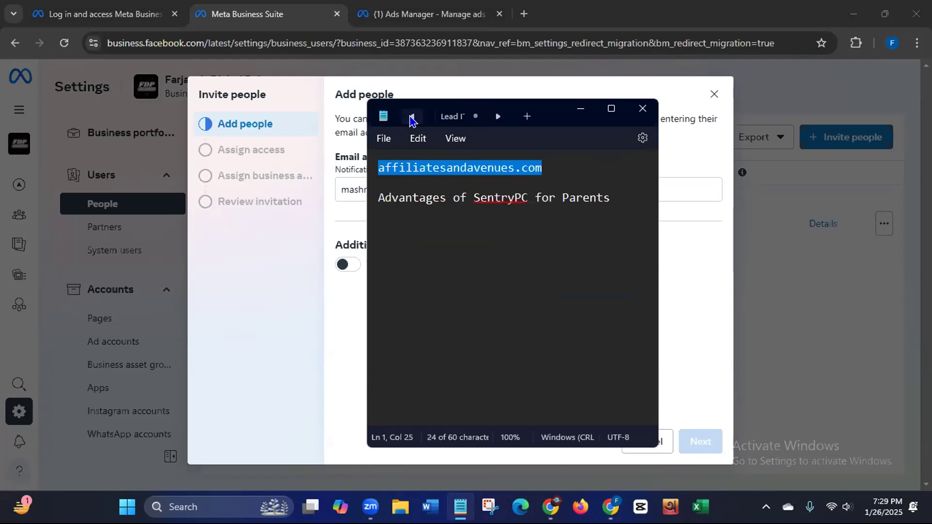
left_click(410, 118)
left_click(410, 118)
left_click(410, 118)
left_click(410, 118)
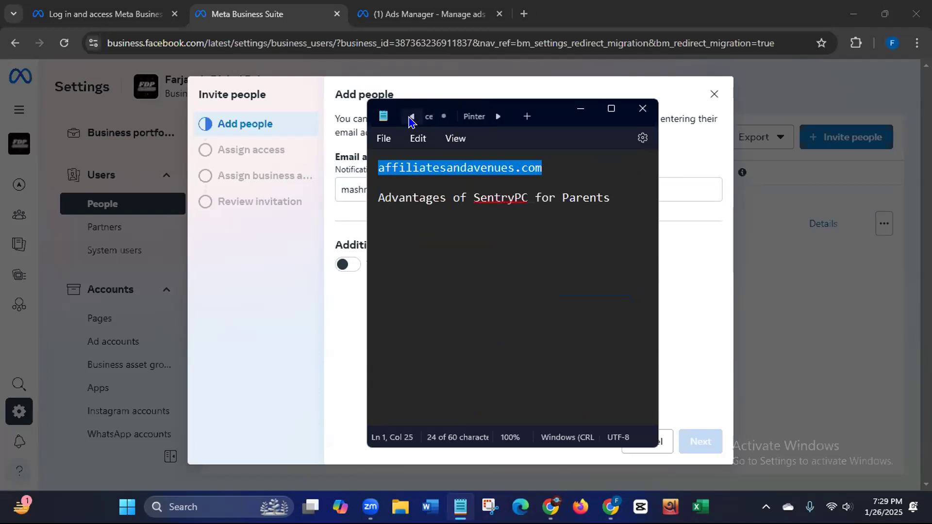
left_click(469, 117)
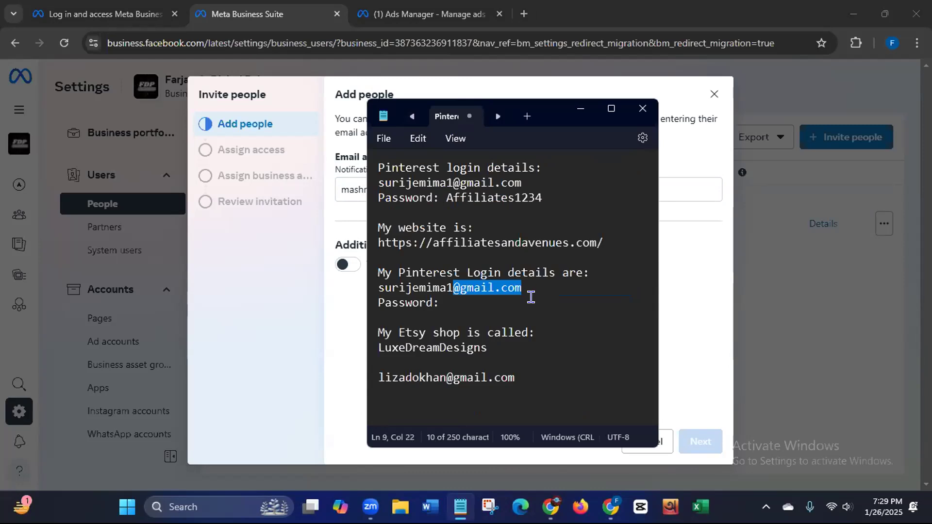
left_click_drag(453, 289, 522, 289)
right_click(522, 289)
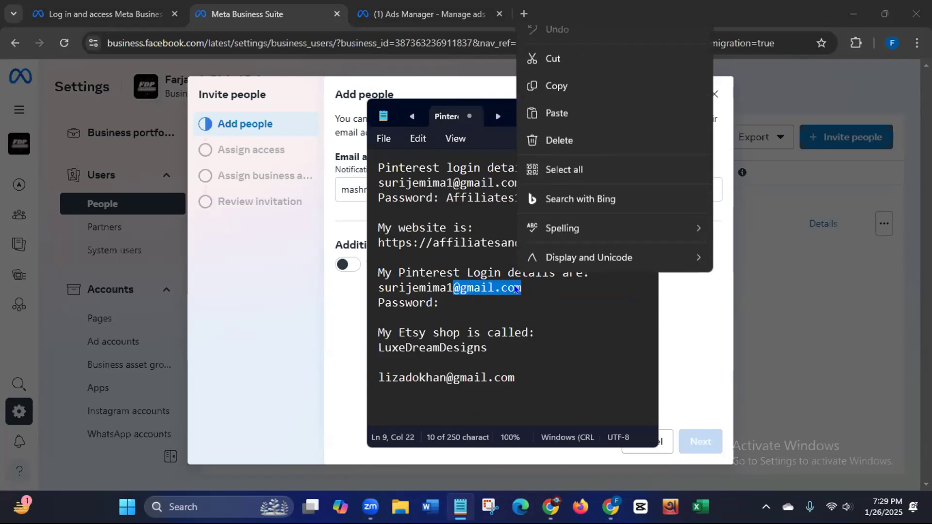
left_click(558, 97)
left_click(580, 115)
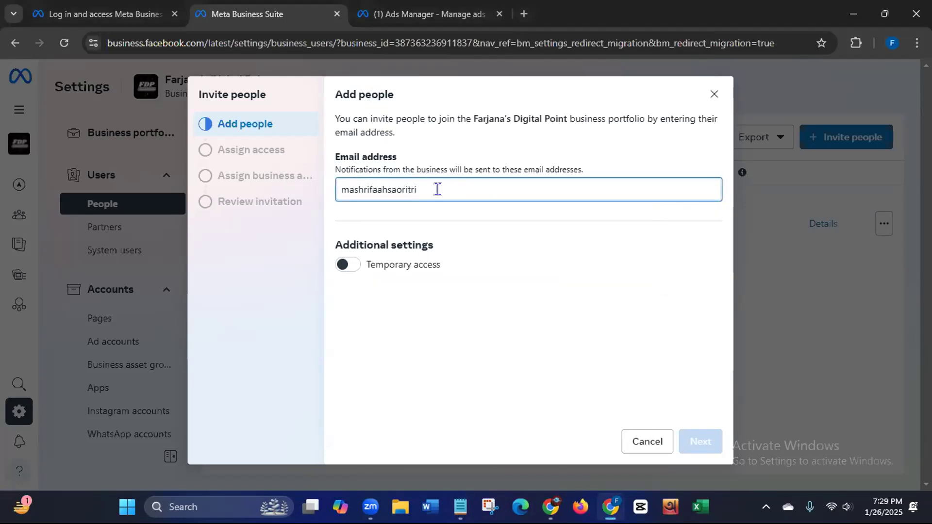
key("ctrl+v")
Step: Turn on temporary access with an expiration date of 1/31/2025 and continue
left_click(354, 265)
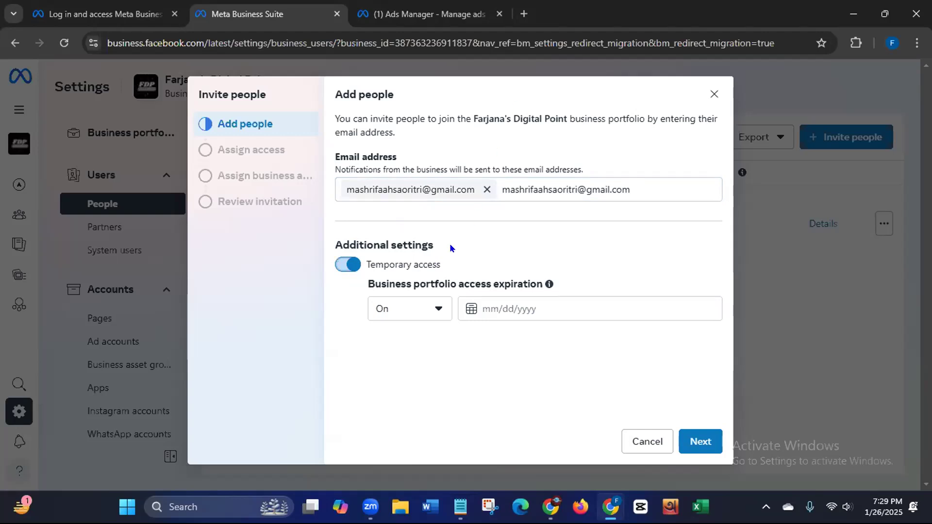
left_click(437, 310)
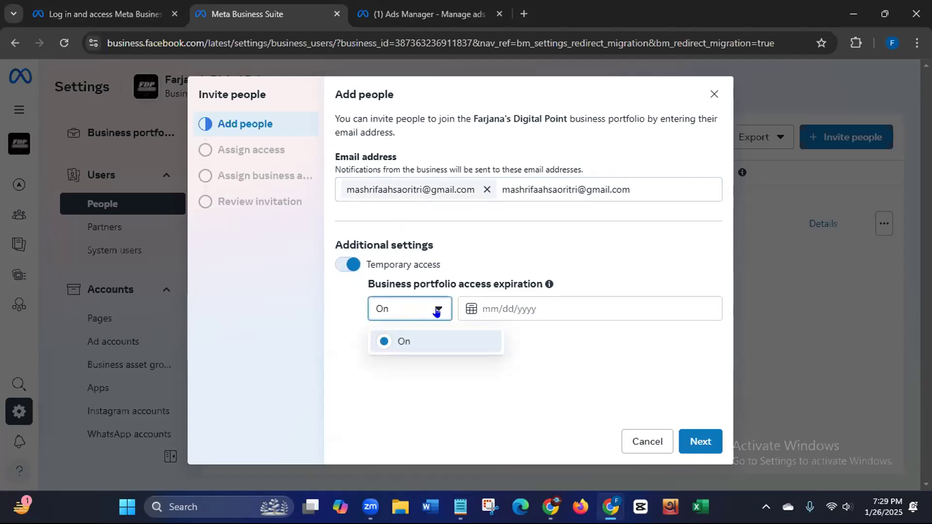
left_click(484, 306)
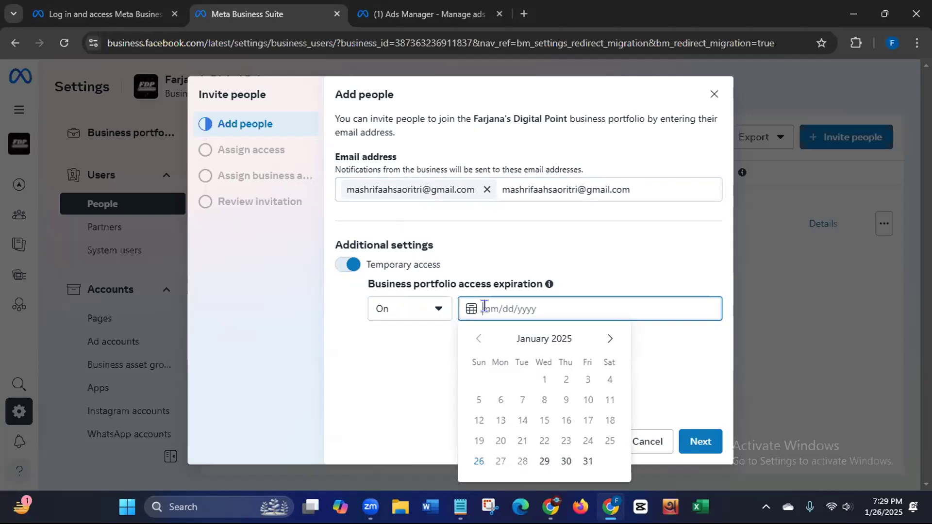
type("11")
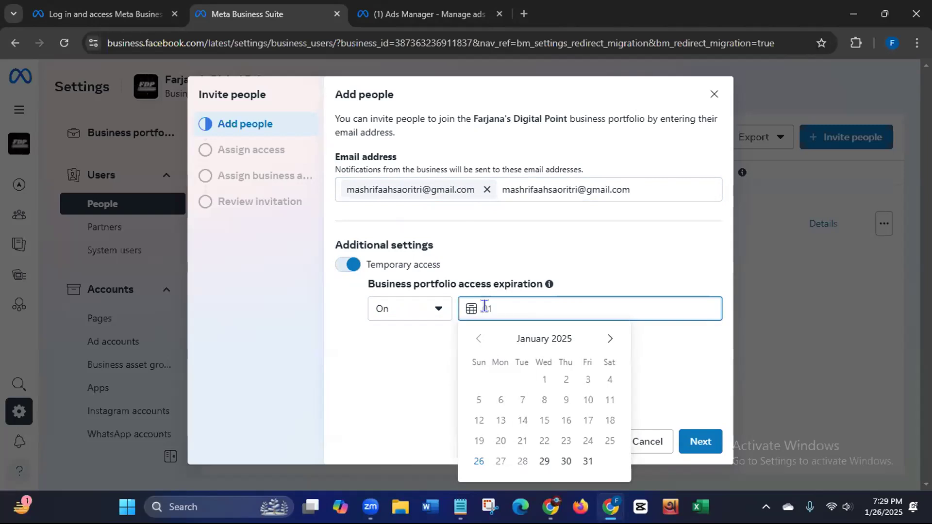
type("/")
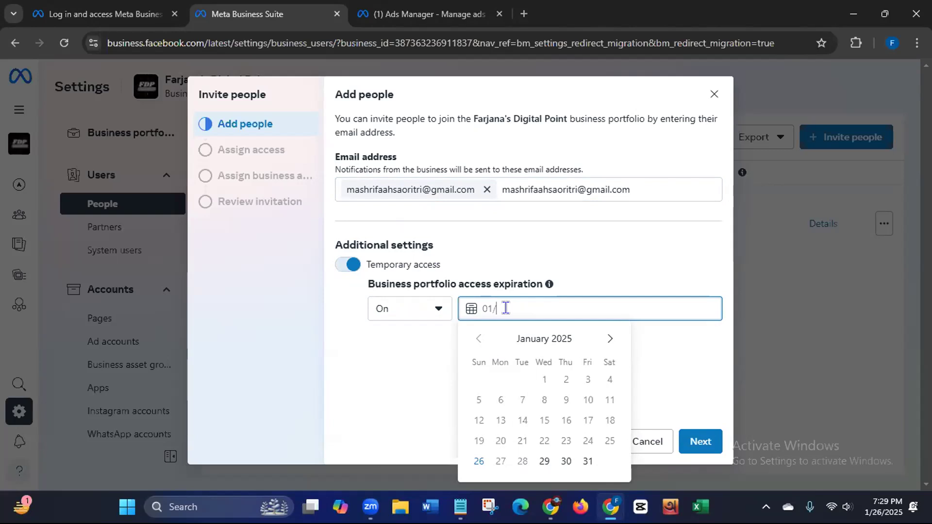
left_click(587, 462)
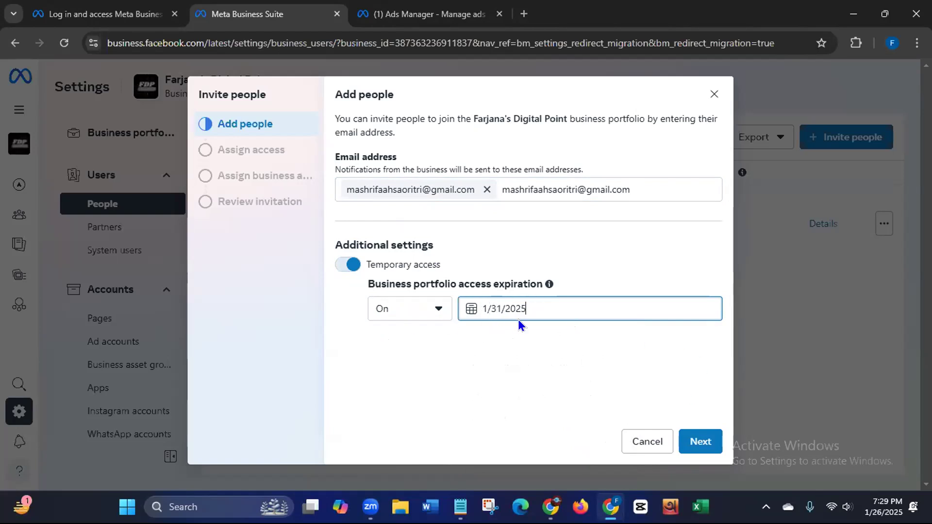
left_click(689, 445)
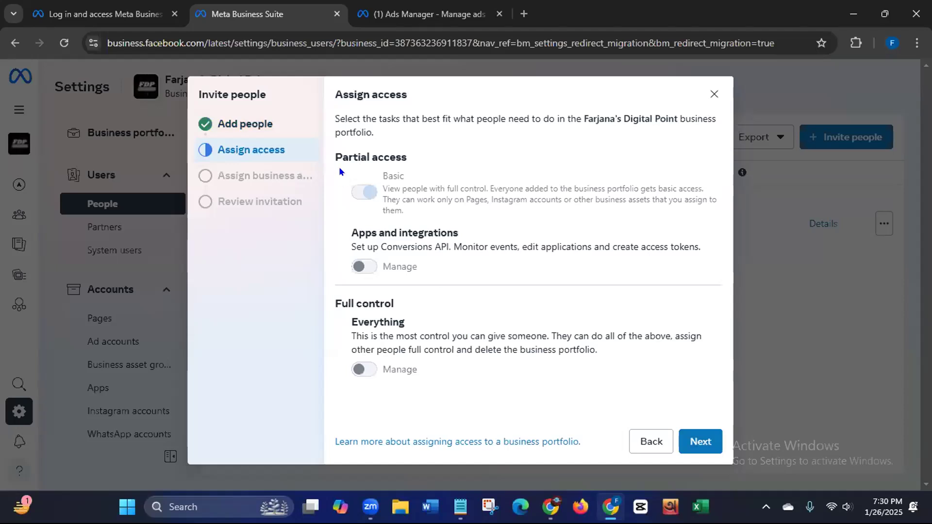
Step: Keep Basic partial access and advance to the Assign business assets step
left_click_drag(342, 157, 440, 153)
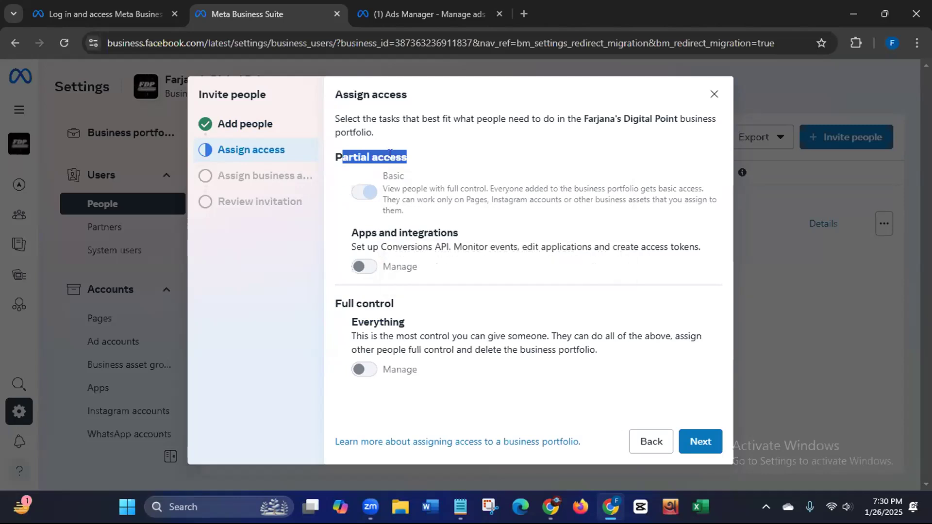
left_click(410, 155)
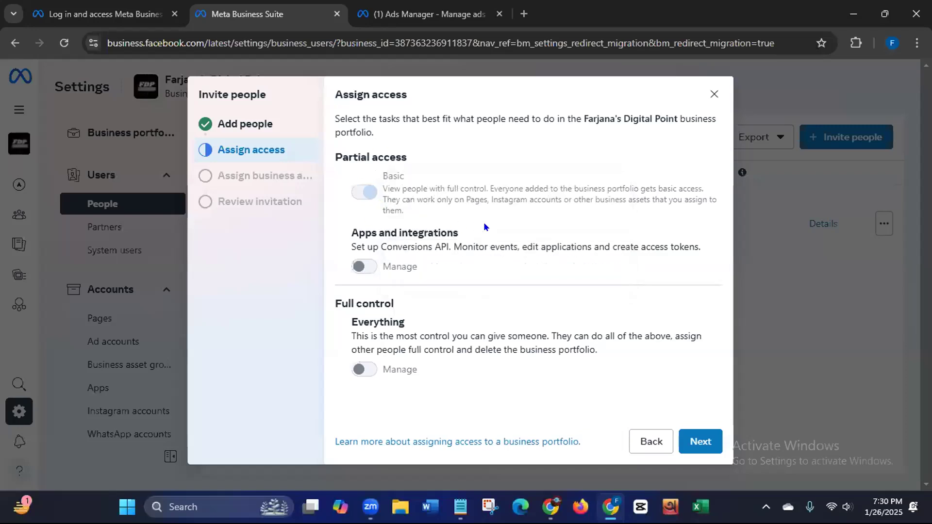
left_click(699, 442)
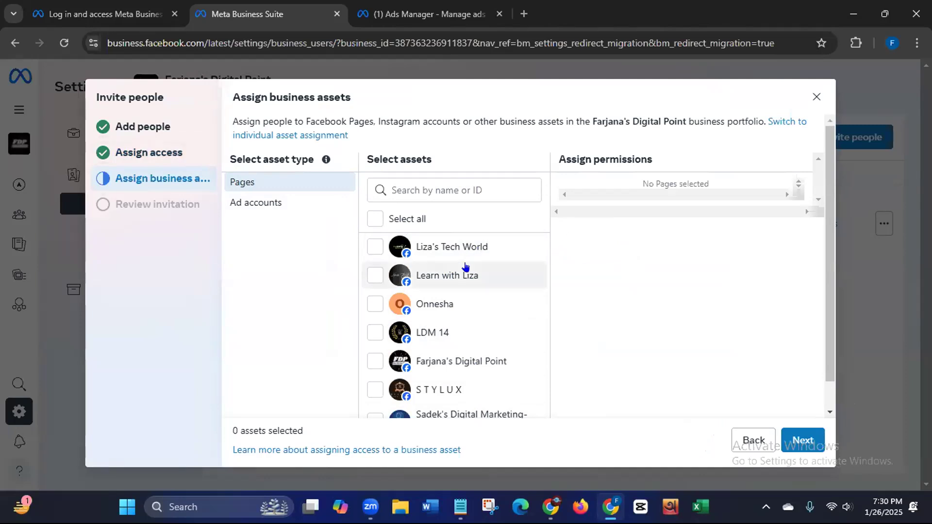
Step: Select the Onnesha Page under Pages as the asset to assign
left_click_drag(828, 269, 823, 231)
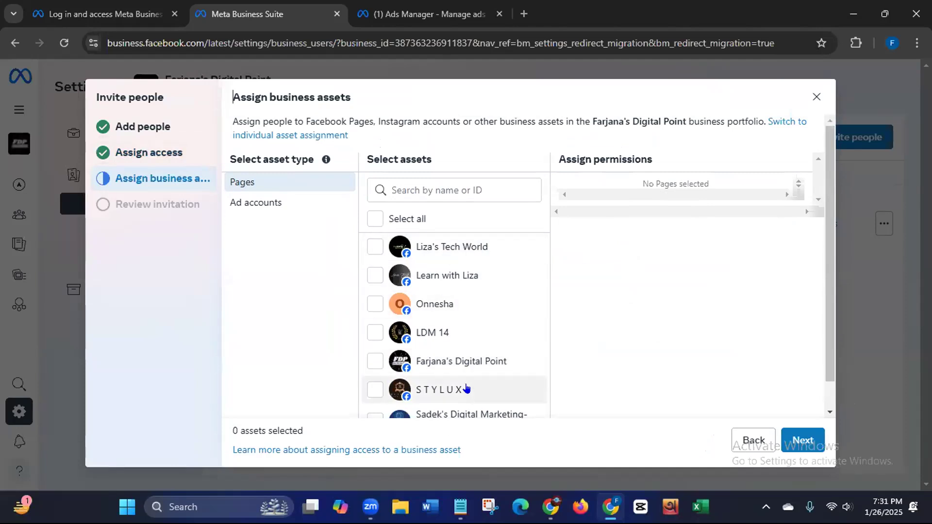
left_click(368, 310)
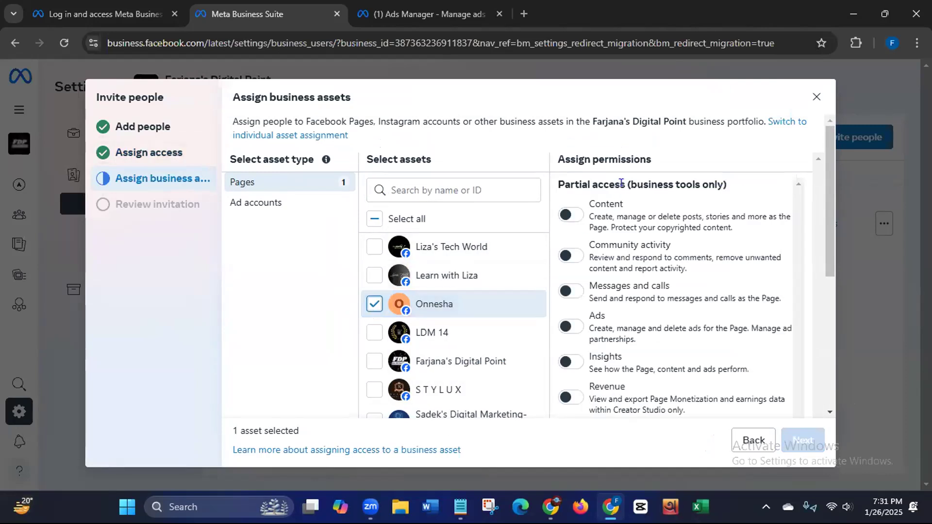
left_click_drag(831, 227, 830, 248)
scroll(830, 247, "up", 2)
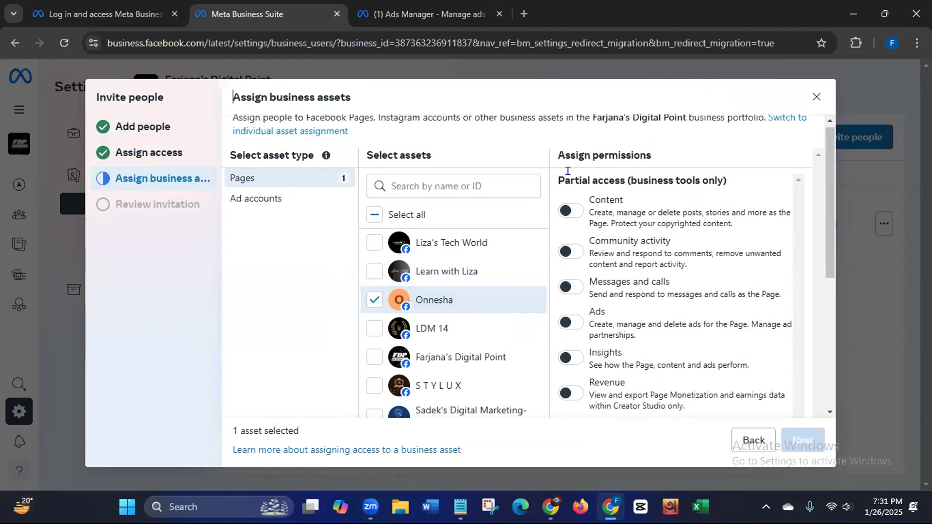
Step: Enable Ads and Insights on Onnesha, leaving Content, Community activity and Messages and calls off
left_click(573, 211)
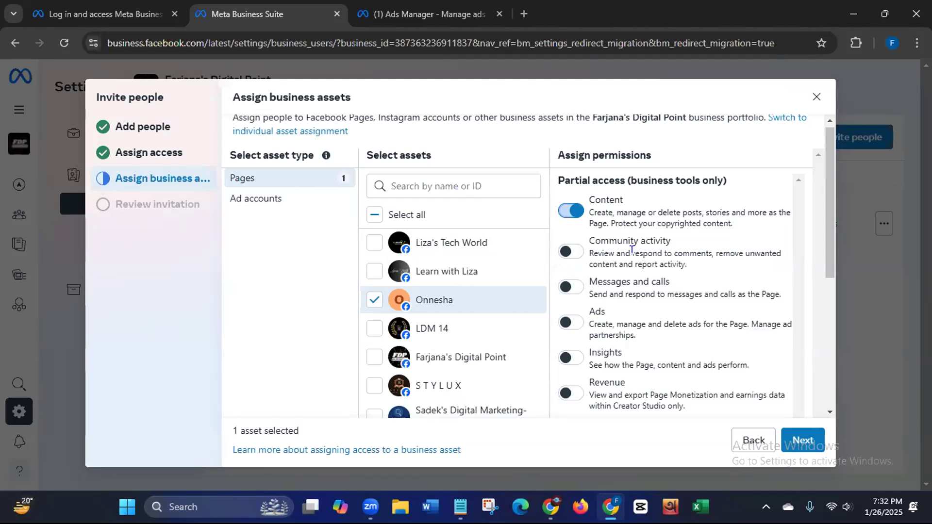
left_click(571, 254)
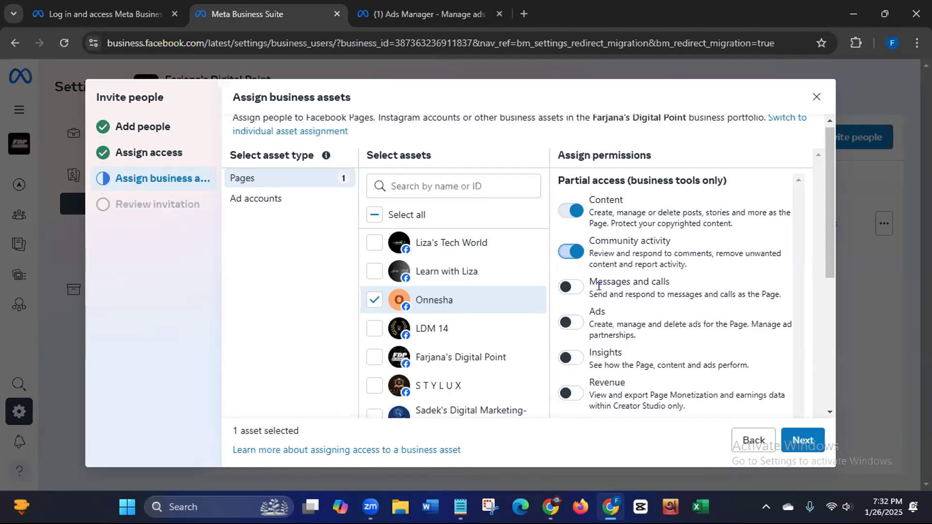
left_click(572, 288)
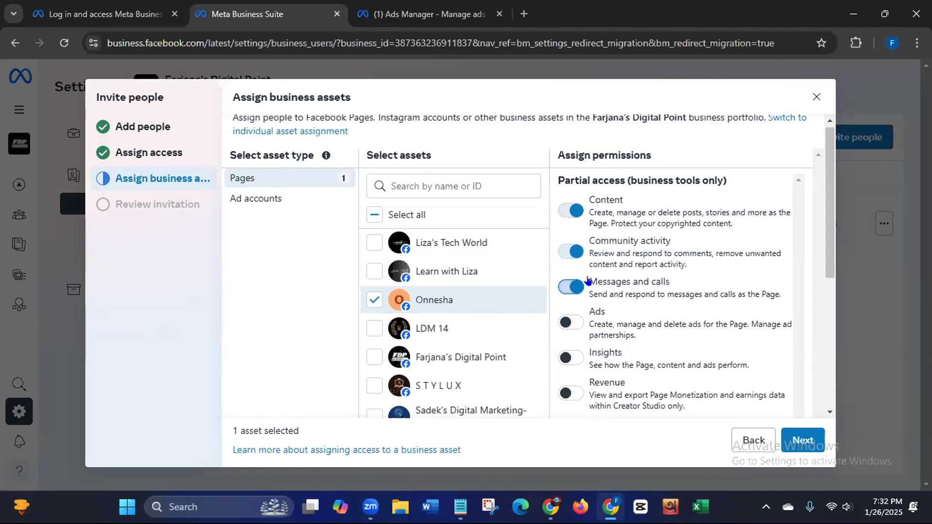
left_click(573, 323)
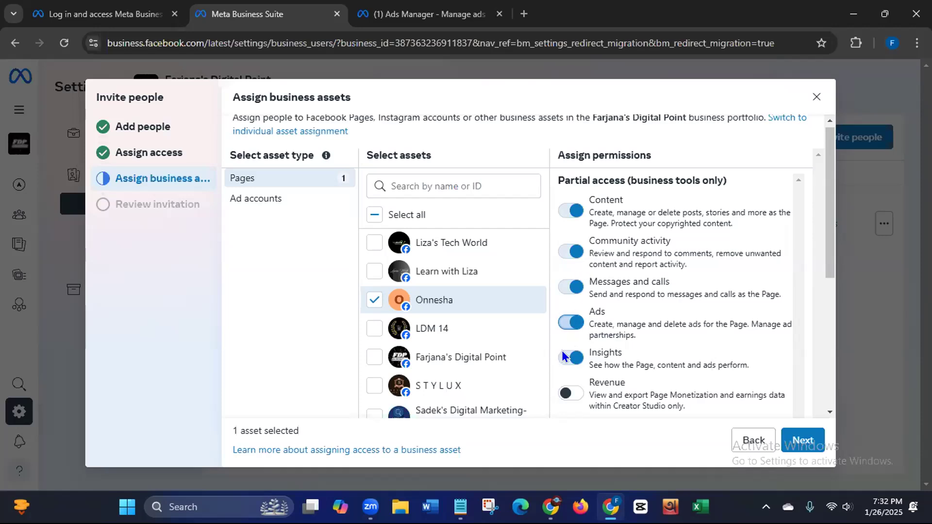
left_click(572, 287)
left_click(573, 251)
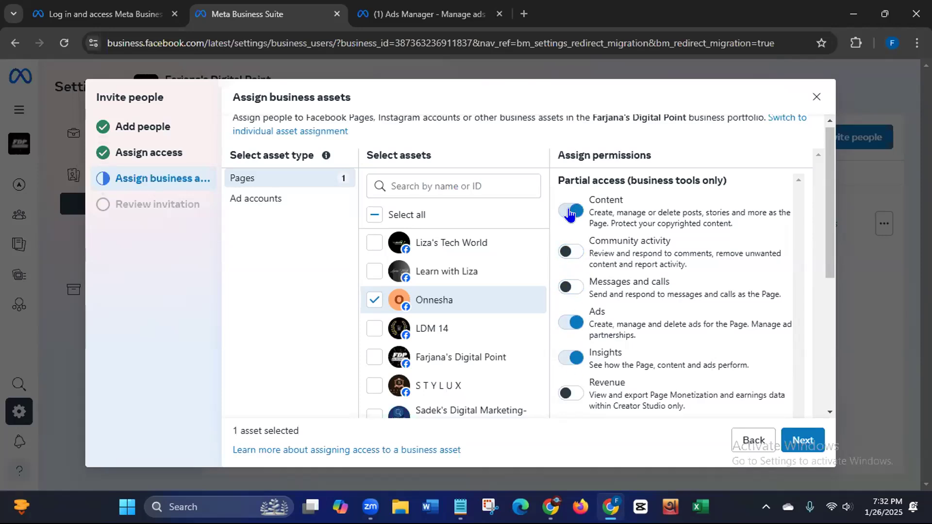
left_click(569, 210)
Step: Review and send the invitation, then dismiss the 30-day expiry confirmation
left_click(801, 445)
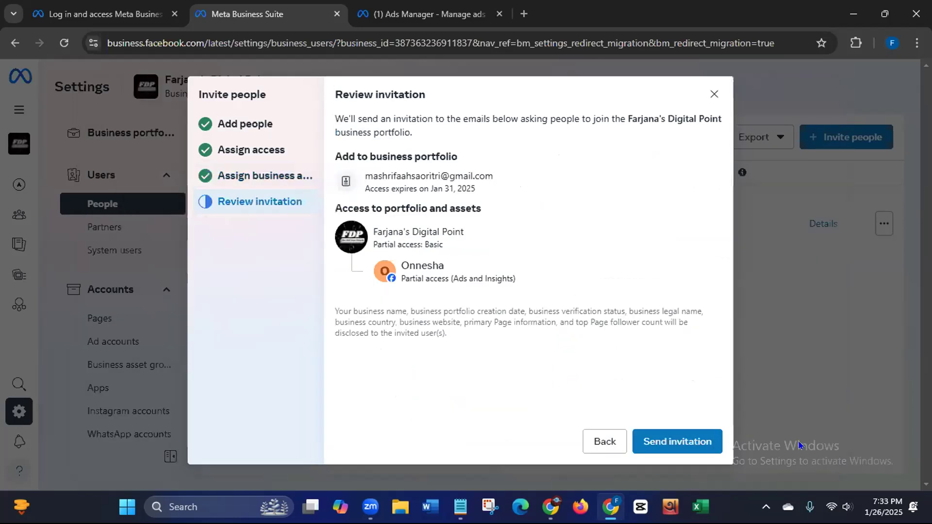
left_click(673, 443)
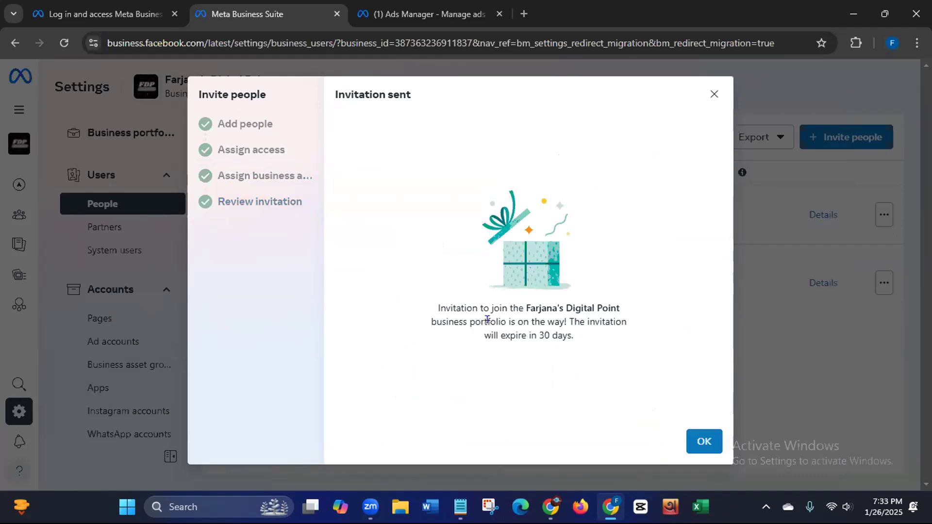
left_click(706, 443)
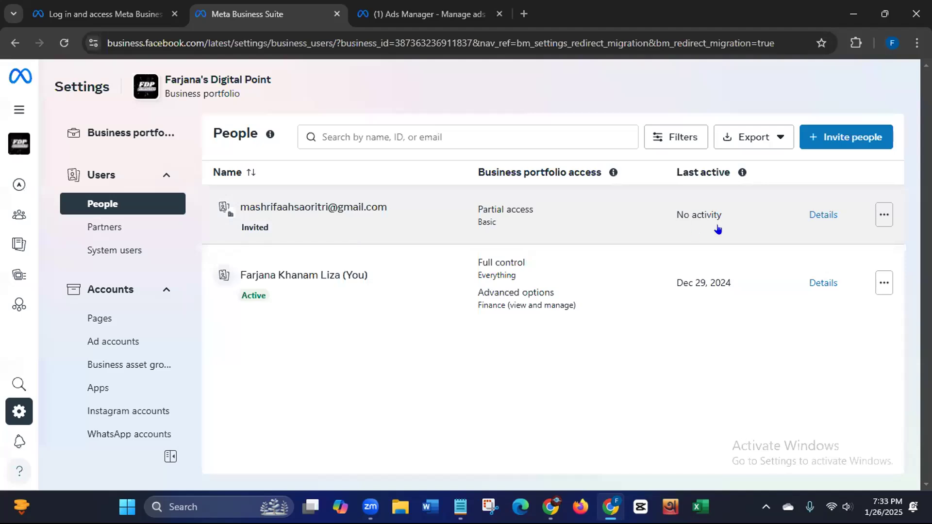
left_click(882, 218)
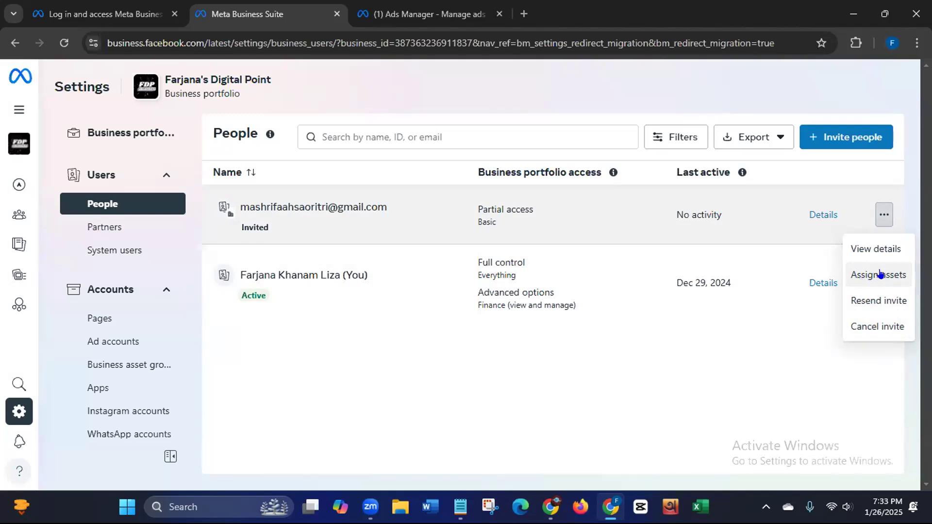
left_click(670, 367)
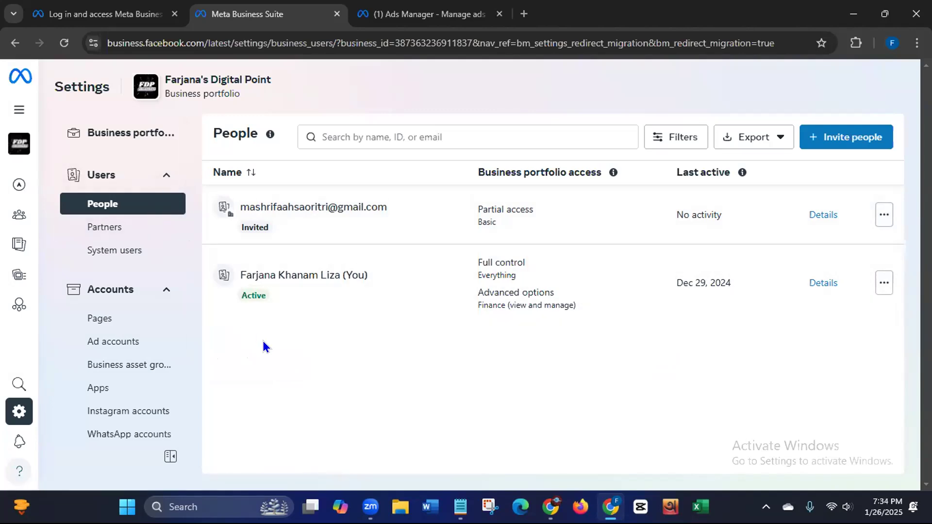
left_click(96, 230)
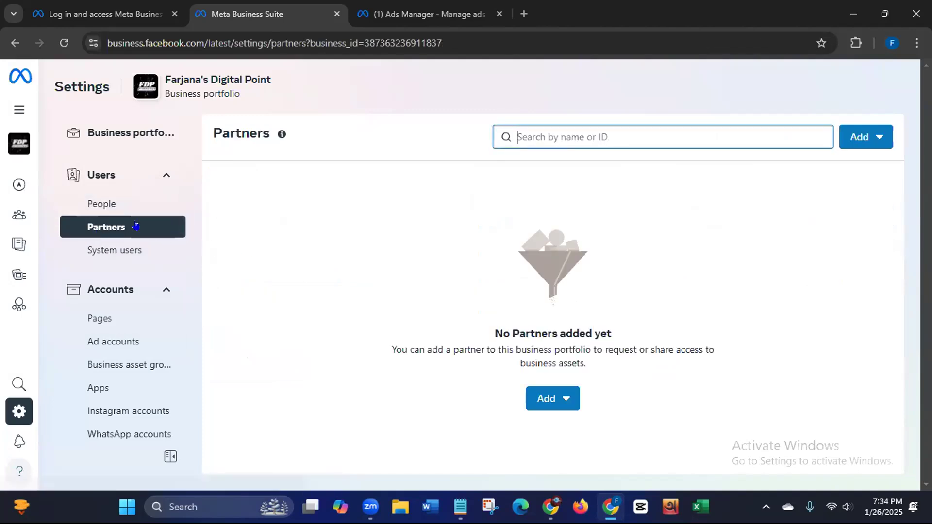
left_click(92, 210)
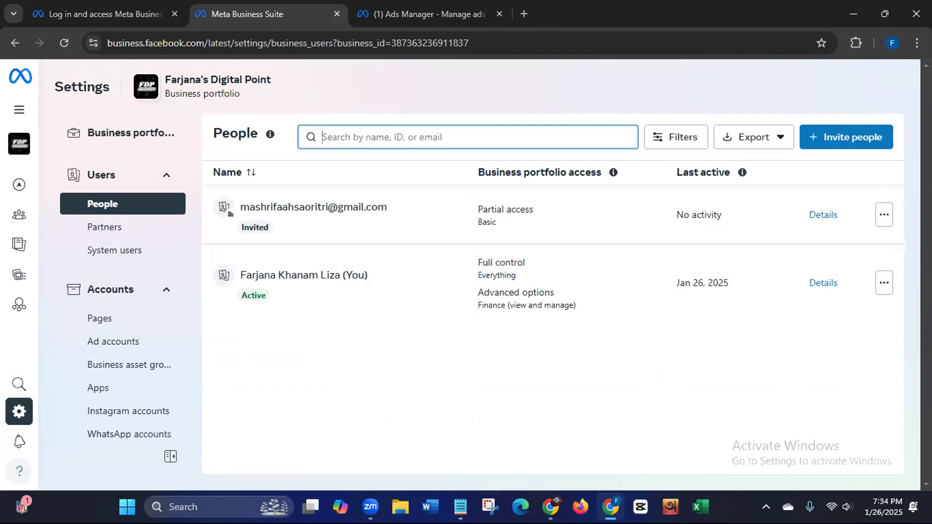
left_click(416, 466)
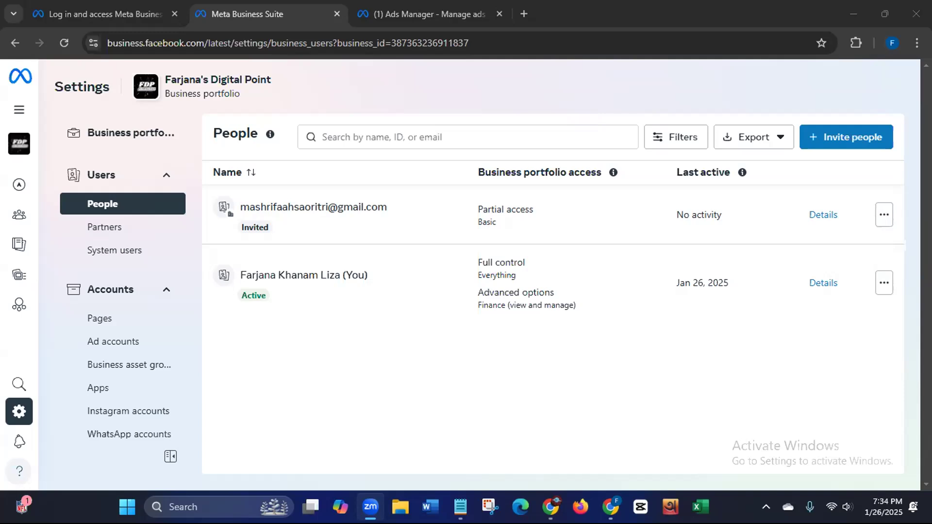
left_click_drag(480, 481, 503, 455)
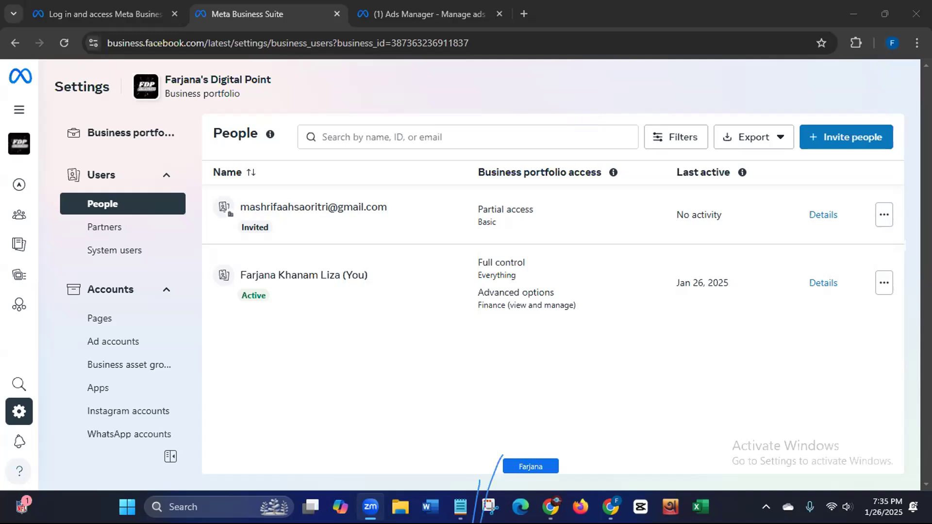
left_click(601, 232)
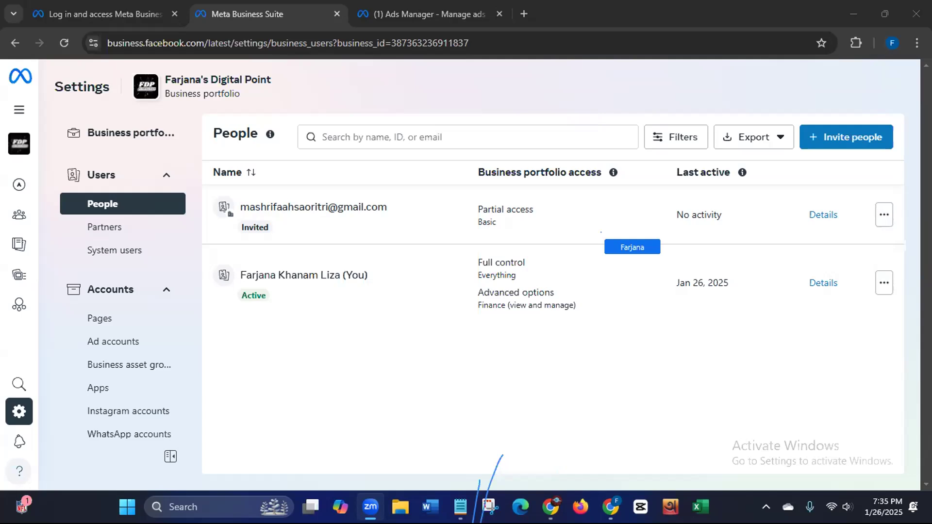
left_click(460, 203)
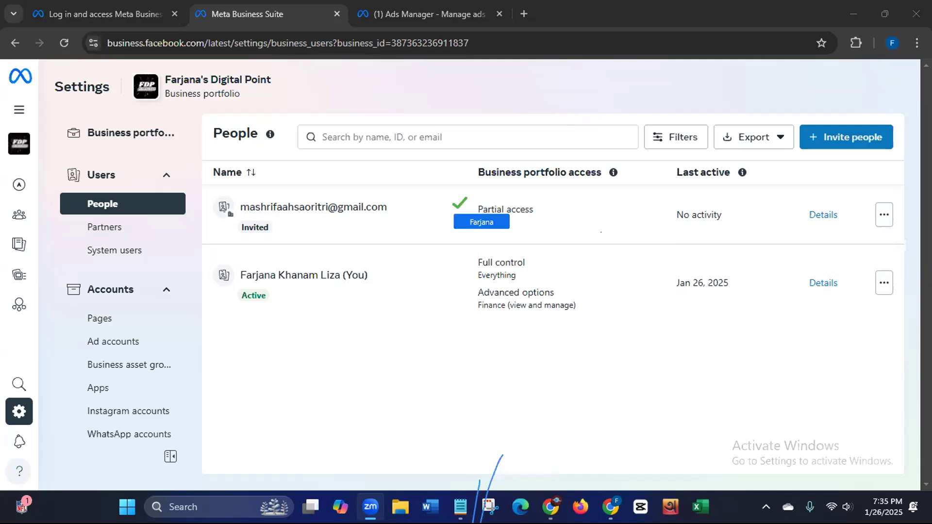
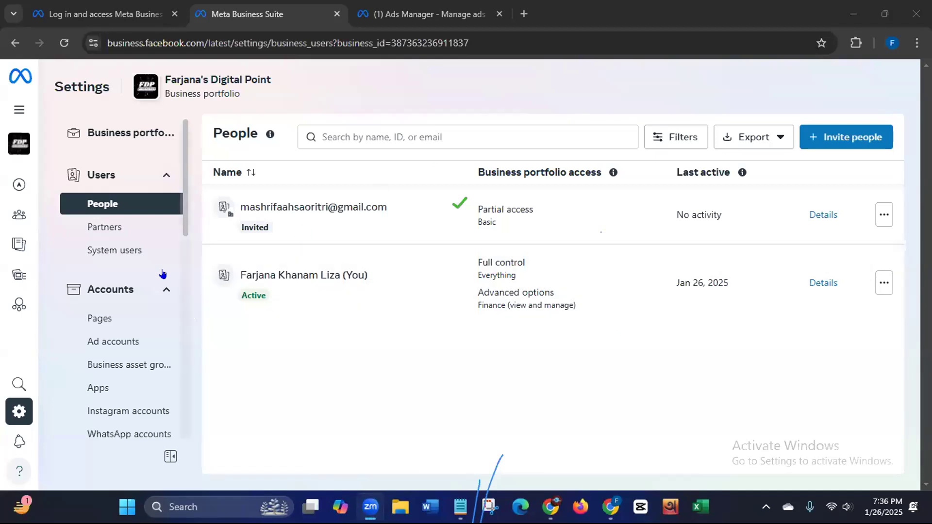
Step: Open the Partners page under Users in the Settings sidebar
left_click(114, 229)
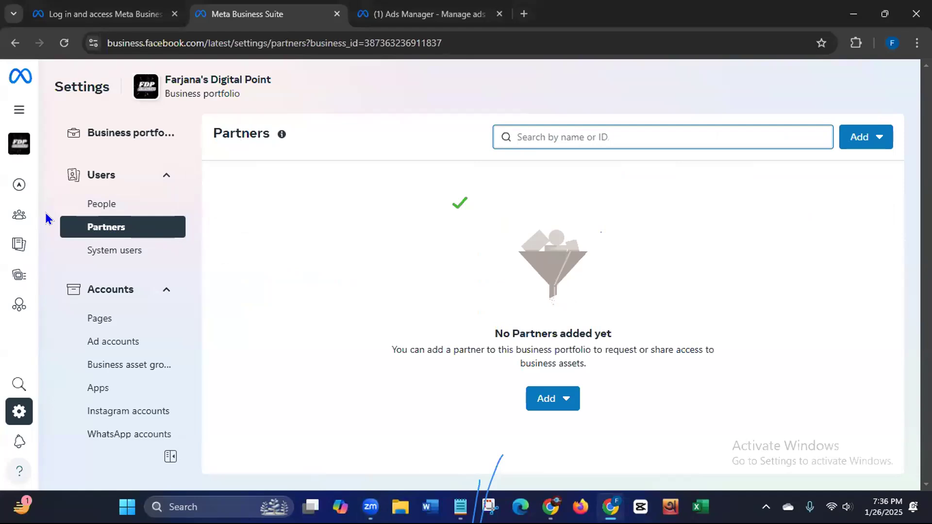
Step: From the Add menu, choose 'Give a partner access to your assets' to open the Business ID form
left_click_drag(479, 502, 489, 462)
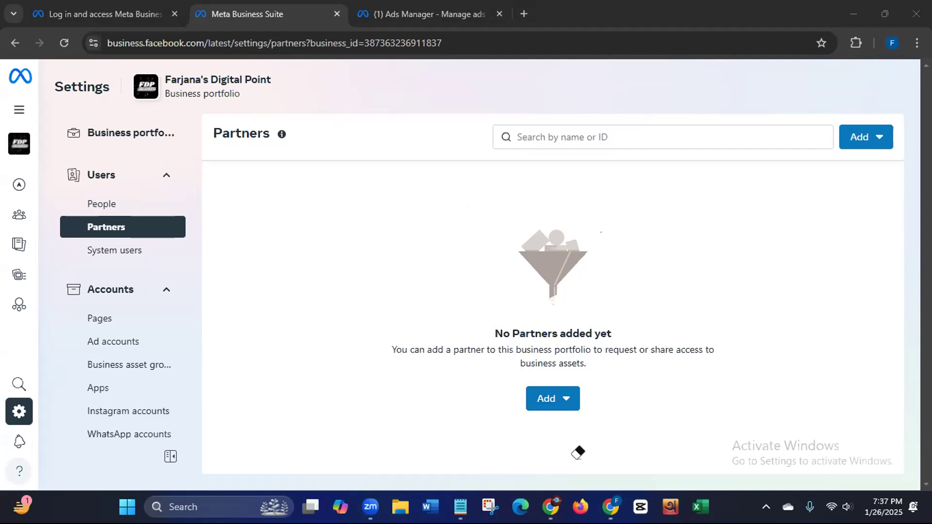
left_click(318, 350)
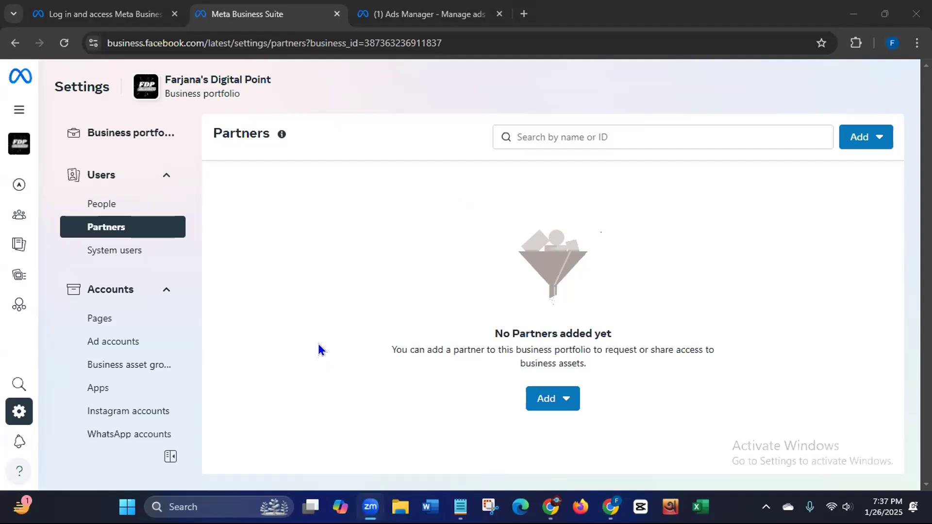
left_click(537, 403)
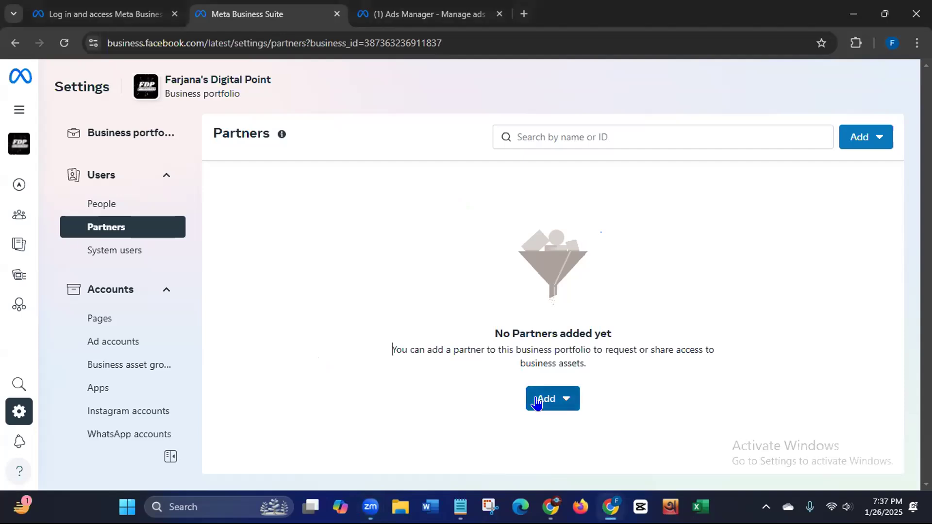
left_click(537, 402)
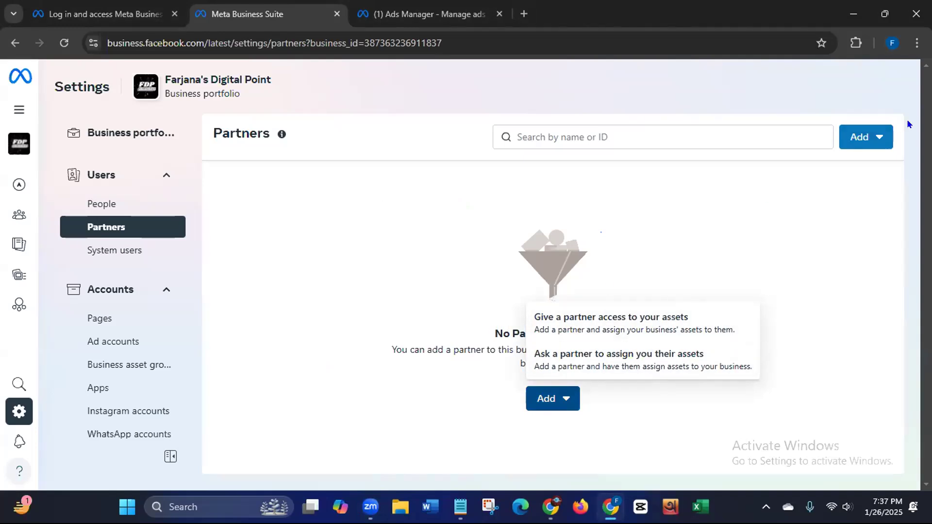
left_click(879, 140)
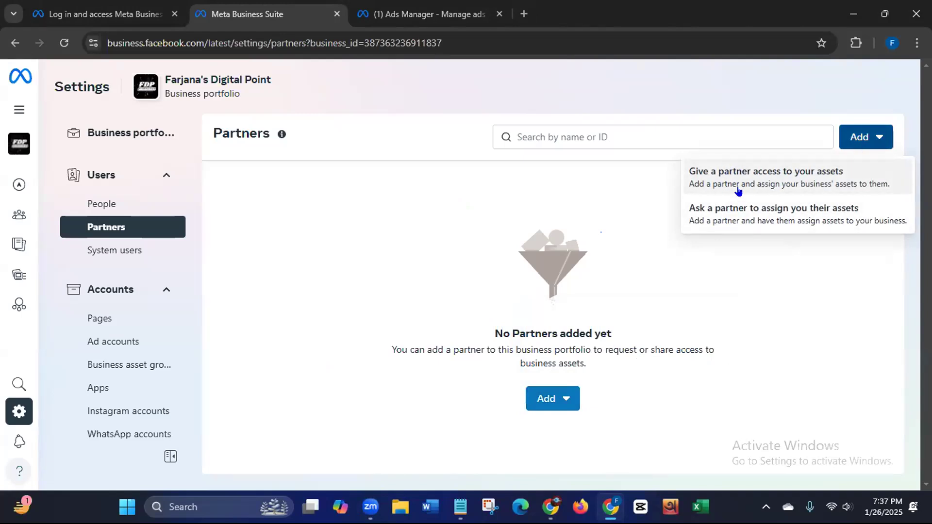
left_click(736, 182)
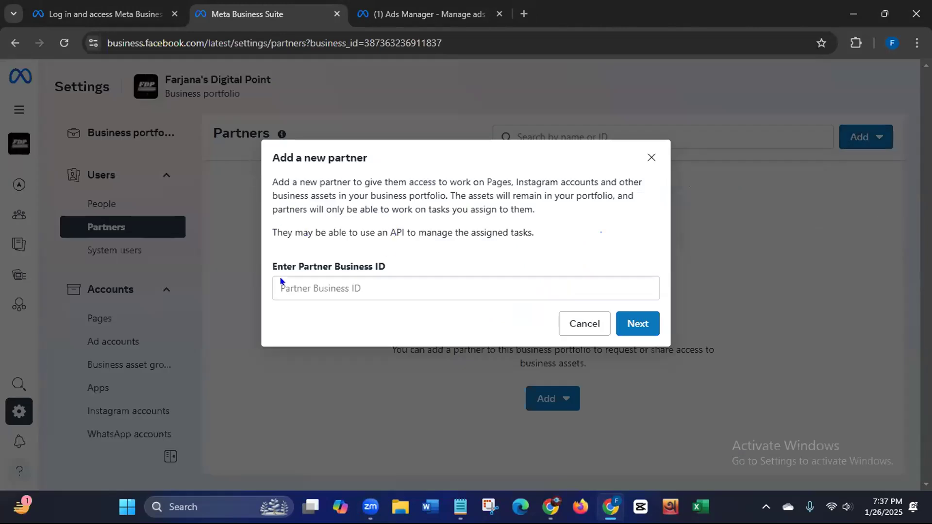
left_click_drag(279, 181, 447, 193)
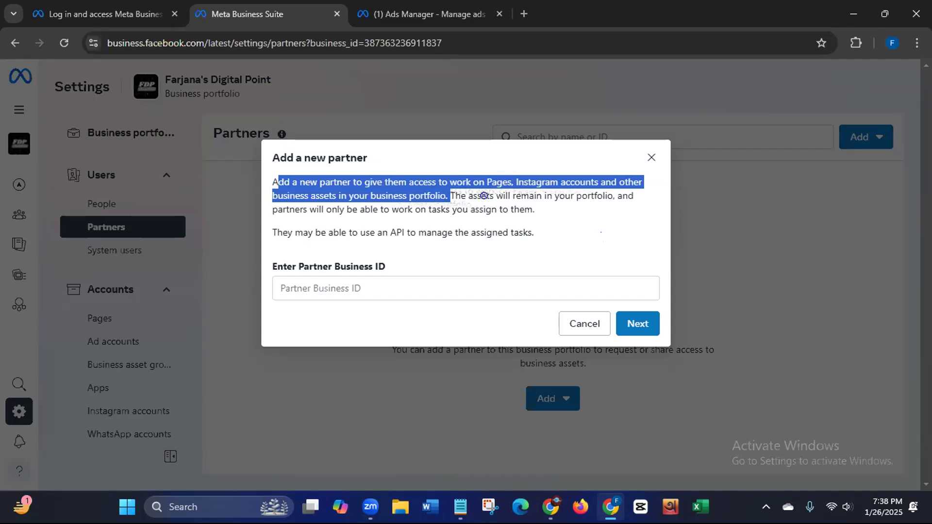
left_click(546, 218)
left_click_drag(451, 196, 547, 207)
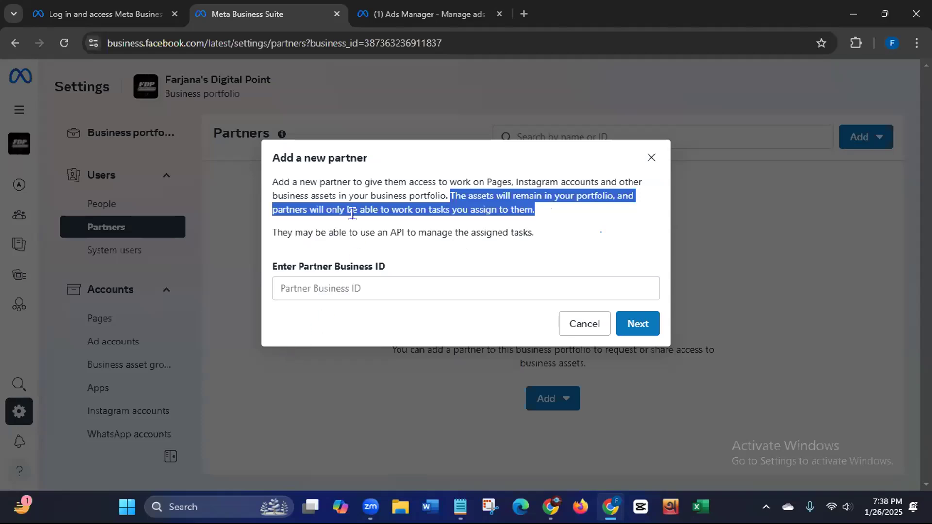
left_click(295, 285)
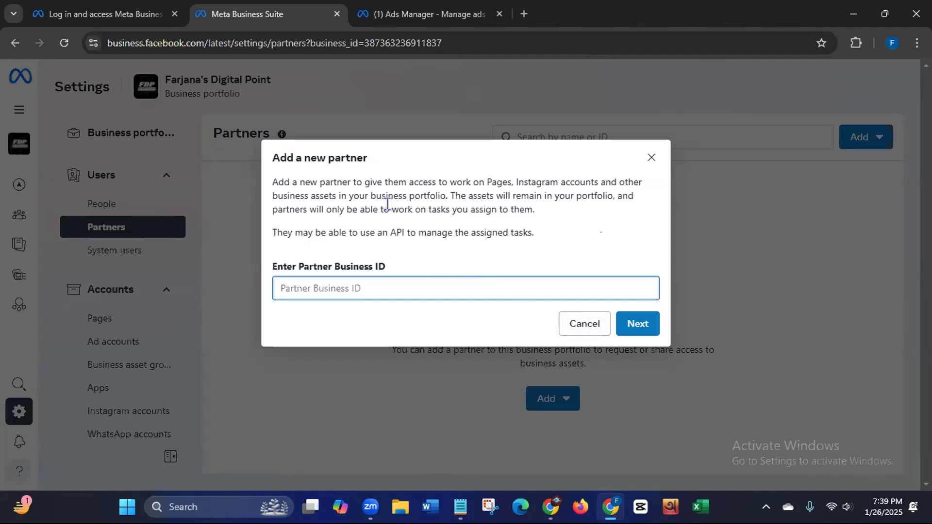
left_click(308, 40)
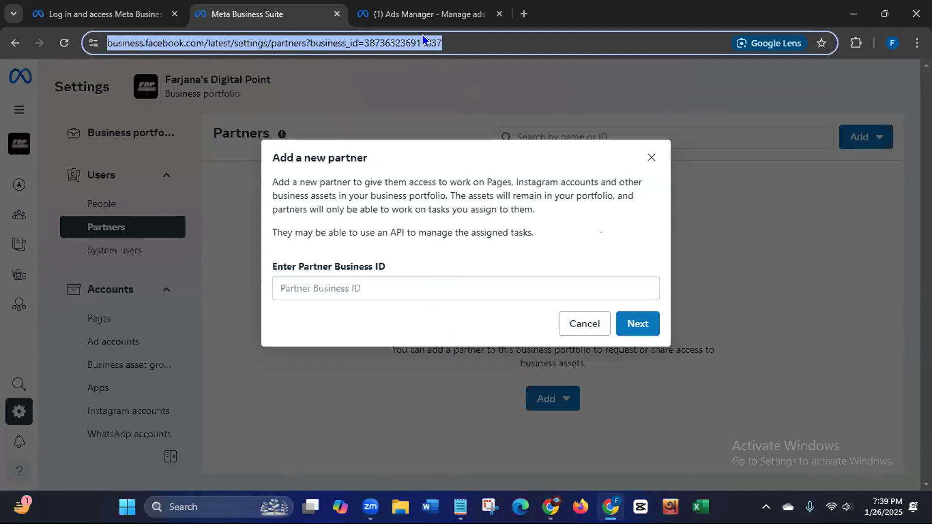
Step: Check the business_id in the web address, then close the Add a new partner dialog
left_click(446, 42)
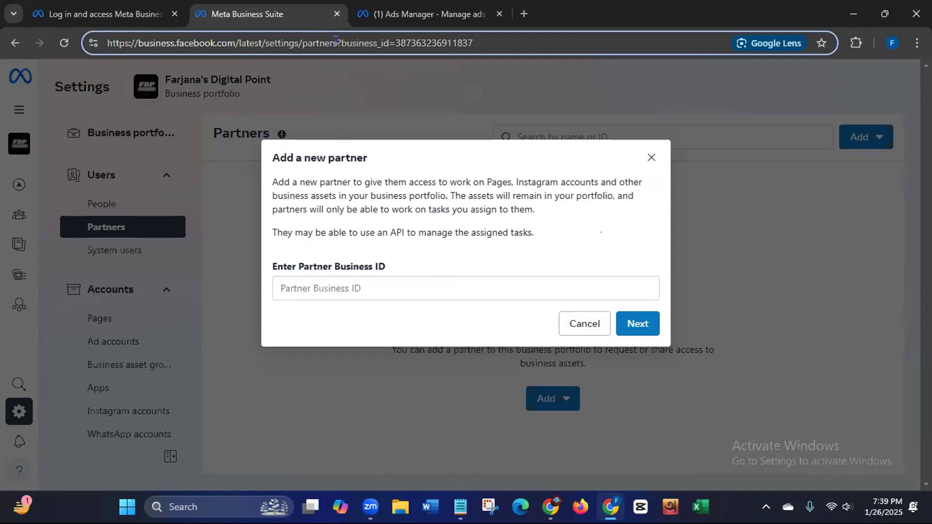
left_click_drag(341, 43, 474, 43)
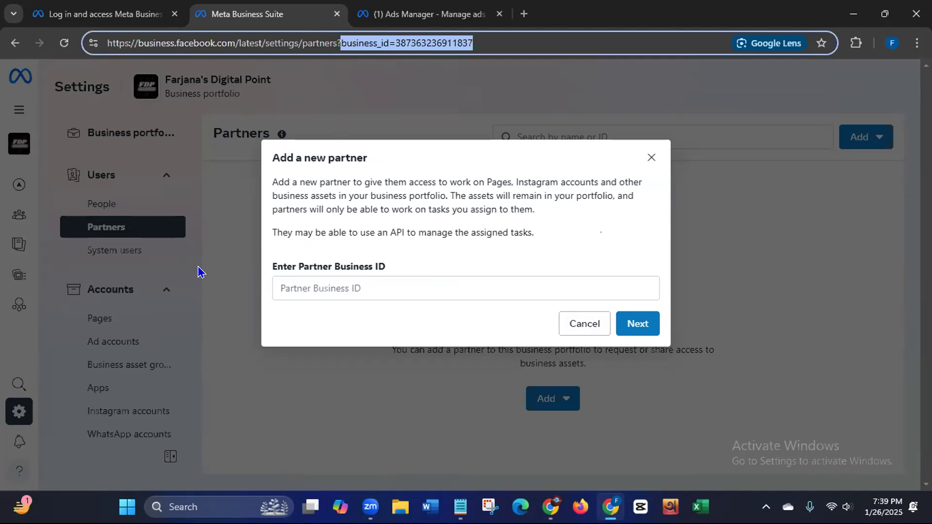
key("ctrl+shift+Tab")
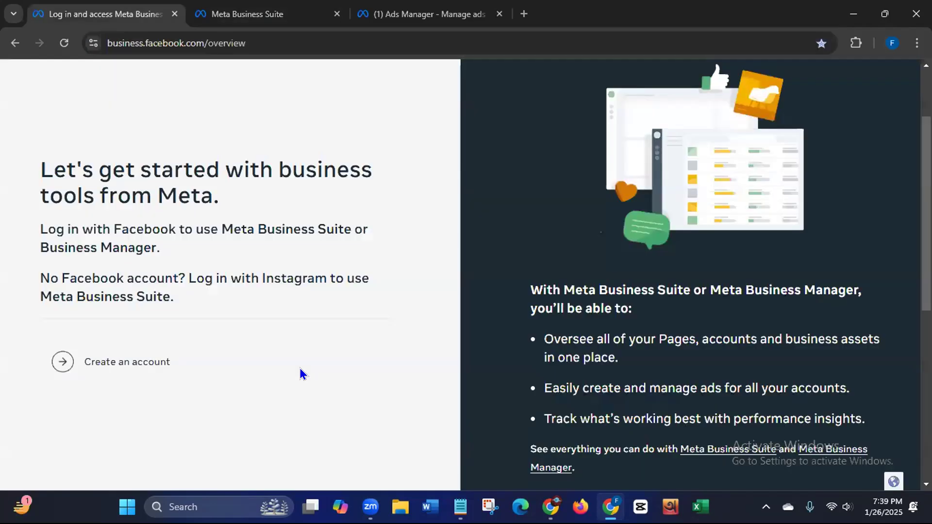
left_click(253, 14)
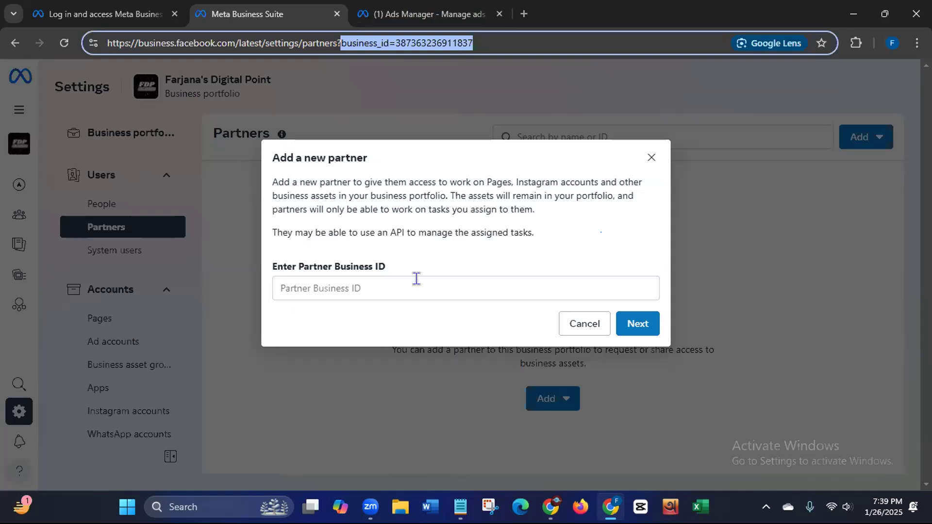
left_click_drag(429, 206, 558, 206)
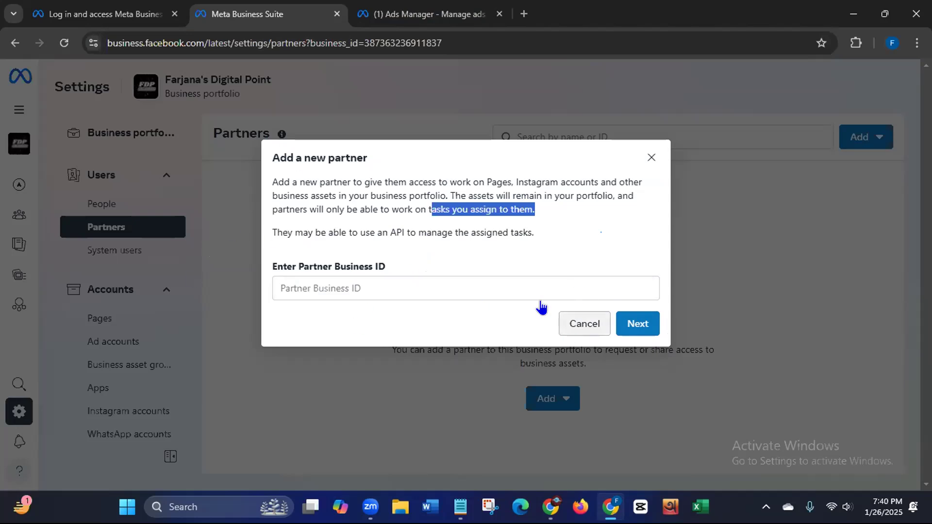
left_click_drag(310, 43, 395, 43)
left_click(473, 43)
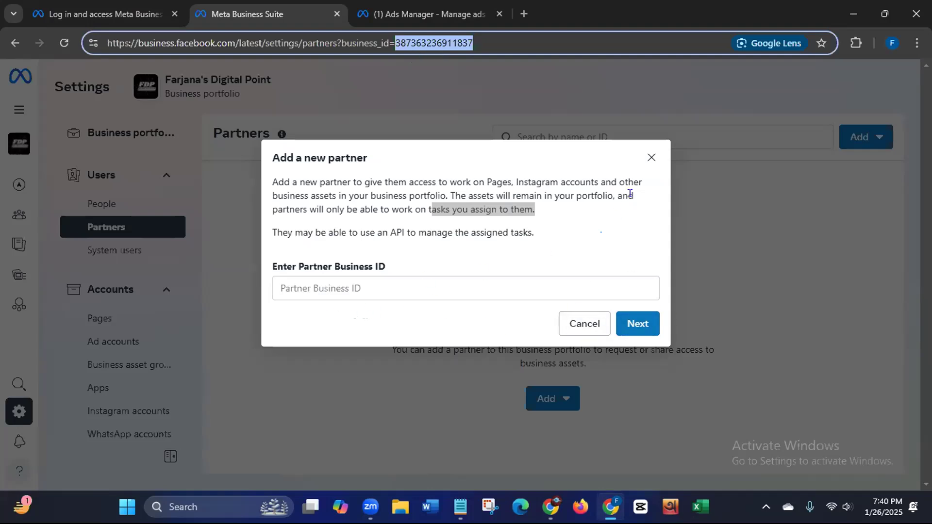
left_click(651, 158)
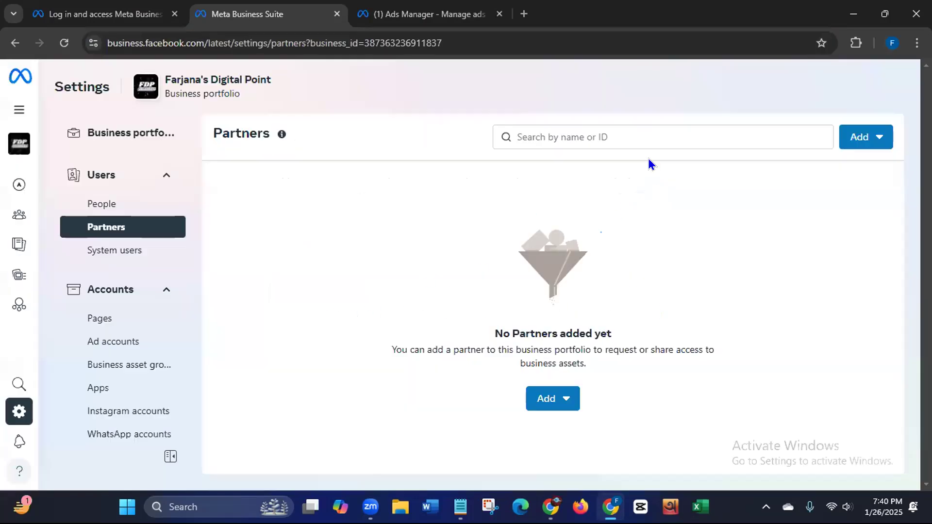
Step: Choose to ask a partner to assign you their assets and read the introduction points
left_click(865, 137)
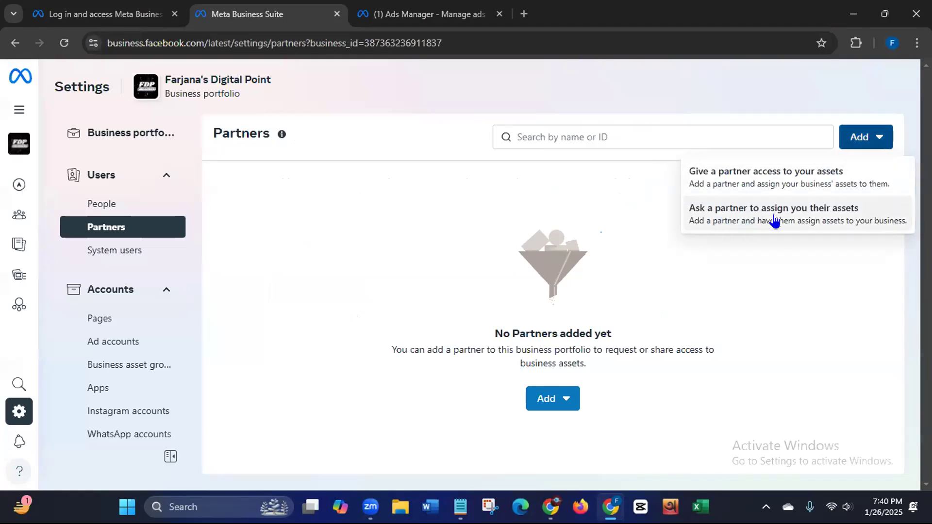
left_click(794, 218)
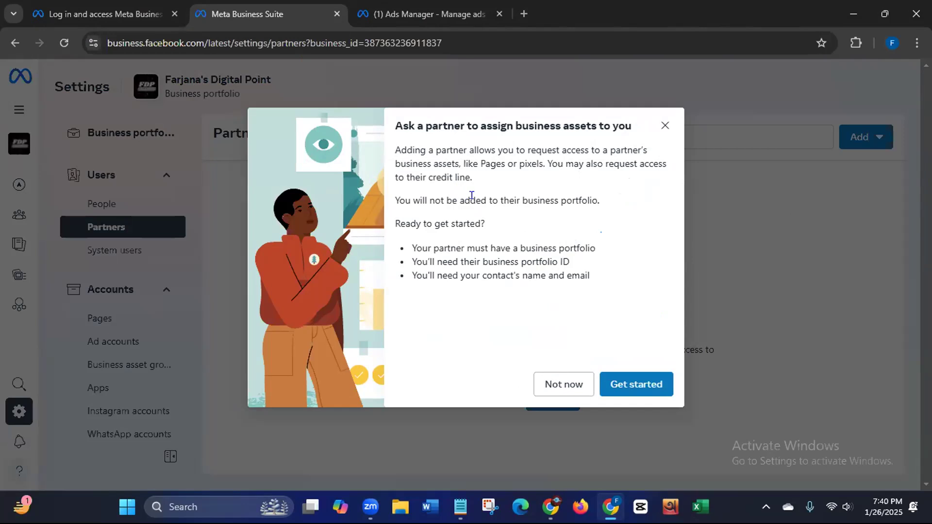
left_click_drag(391, 150, 628, 174)
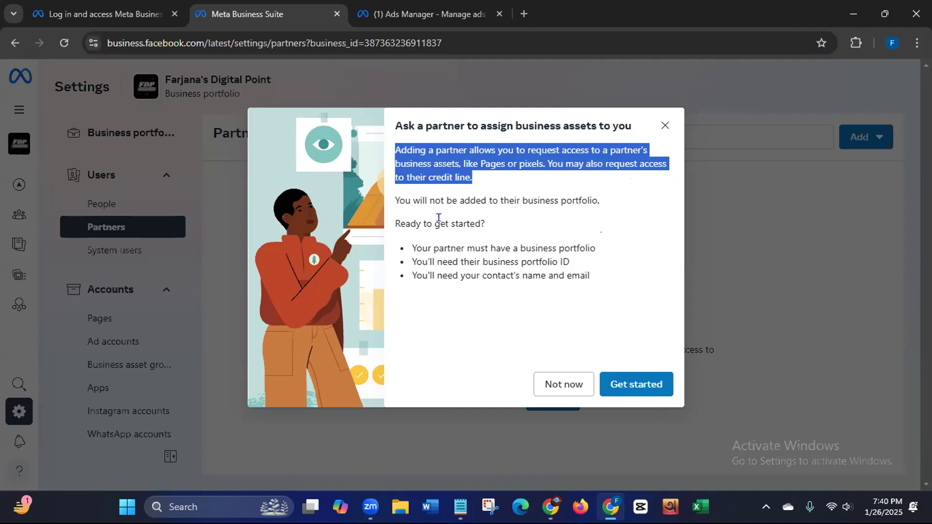
left_click_drag(405, 200, 598, 203)
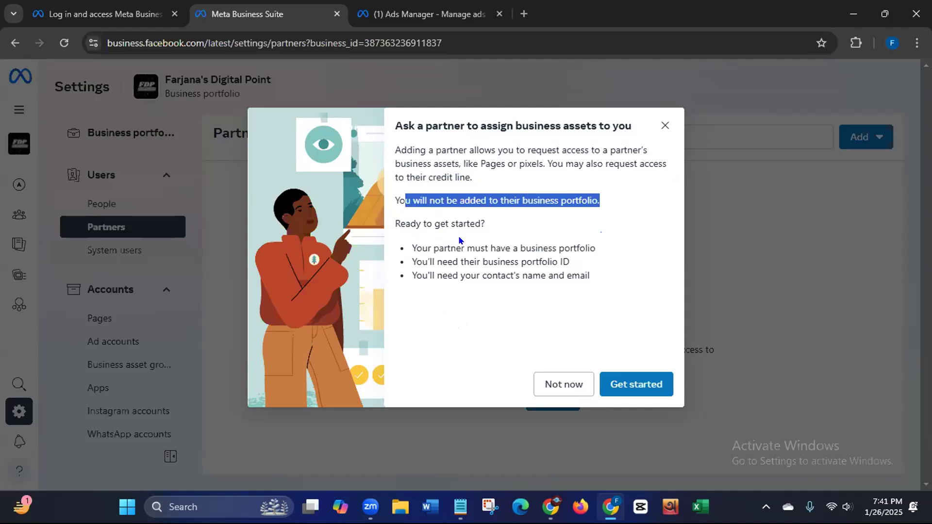
left_click_drag(411, 248, 596, 250)
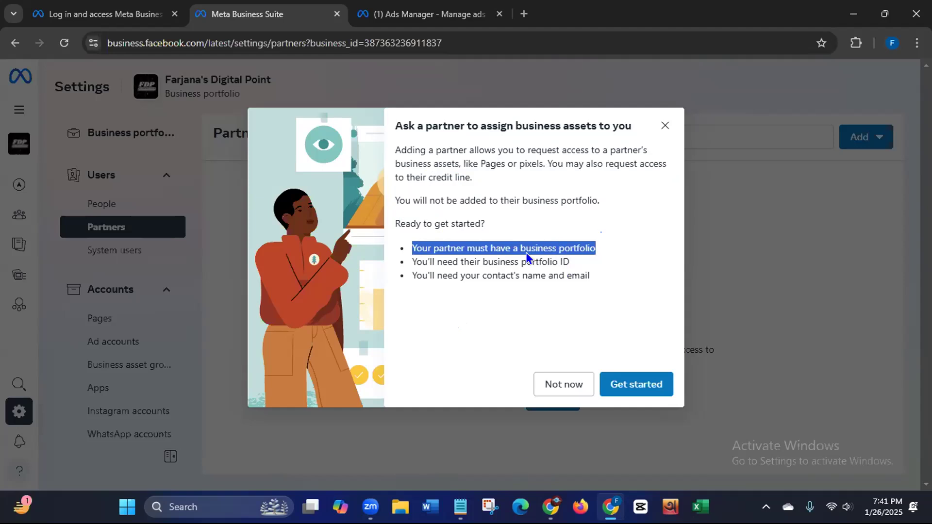
Step: Compare the business portfolio ID in the address with the requirements, then click Get started
left_click(125, 16)
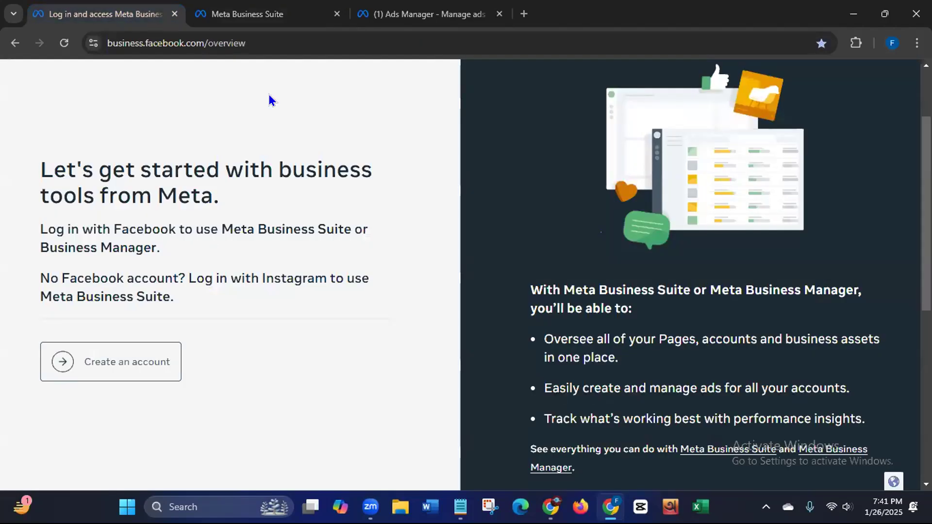
left_click(248, 14)
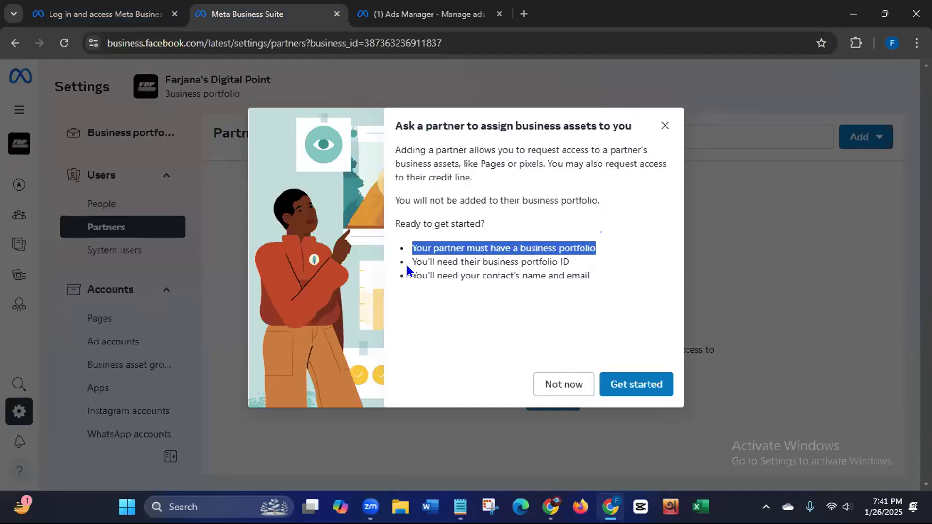
triple_click(489, 261)
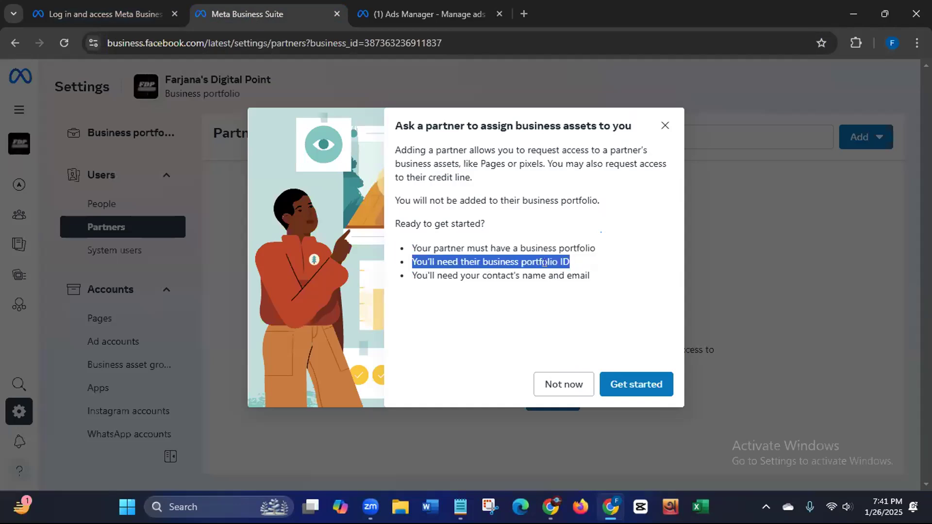
left_click(305, 42)
left_click(311, 47)
left_click_drag(340, 42, 475, 44)
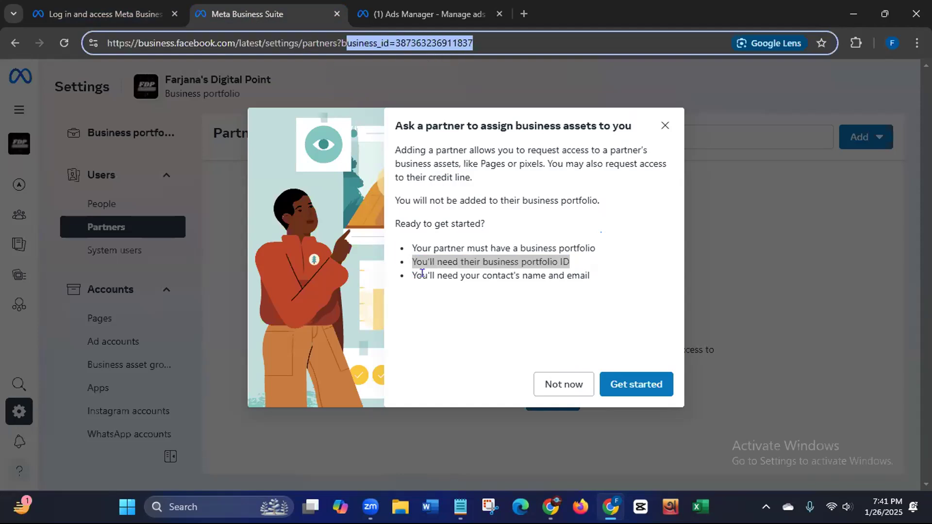
left_click_drag(411, 274, 589, 277)
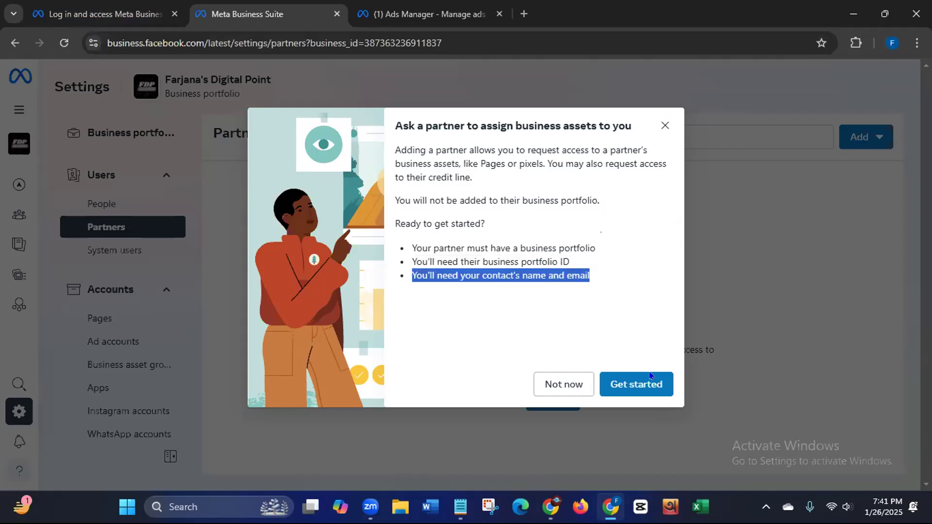
left_click(637, 385)
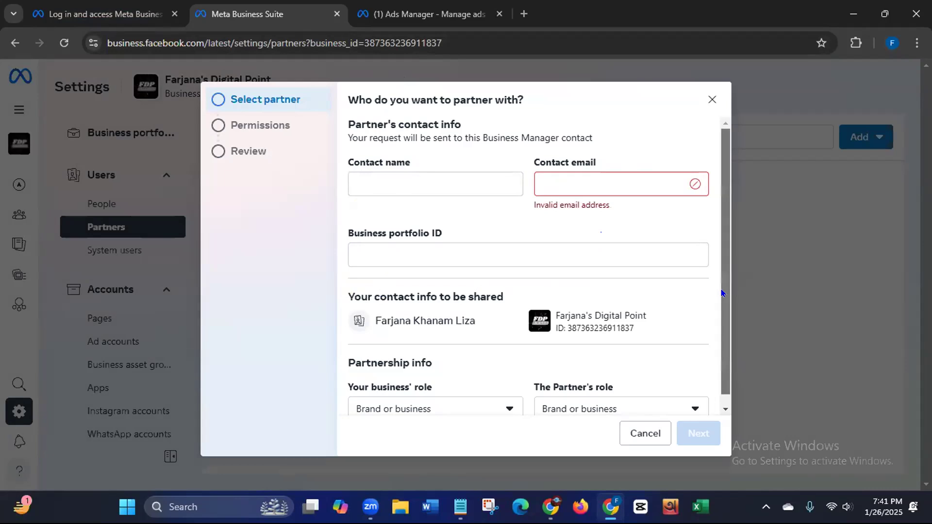
Step: Scroll through the 'Who do you want to partner with?' form and cancel it unsent
scroll(724, 287, "down", 1)
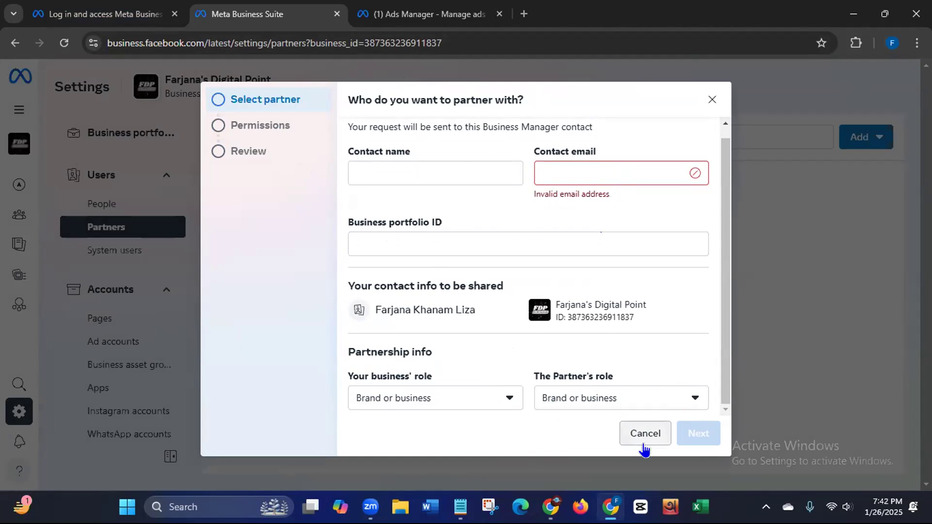
left_click(644, 442)
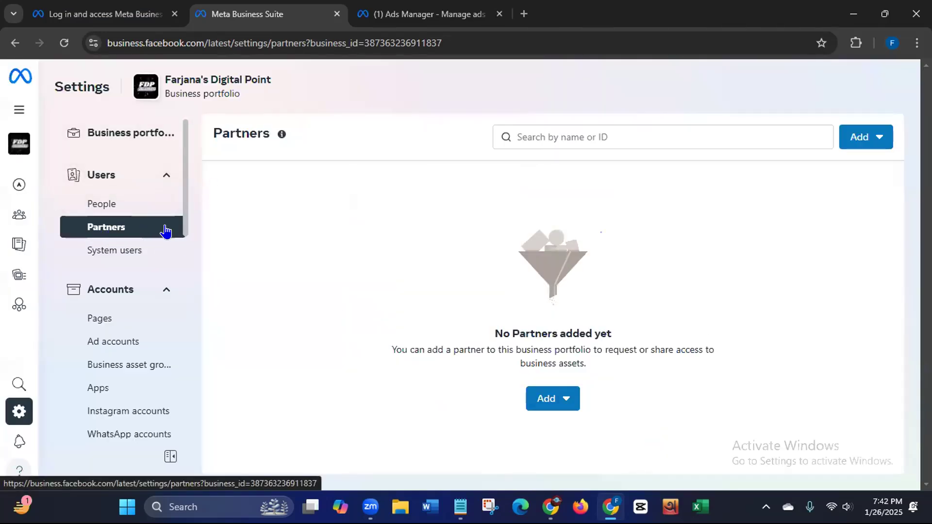
Step: Open System users and scroll the sidebar down to the Accounts section
left_click(127, 252)
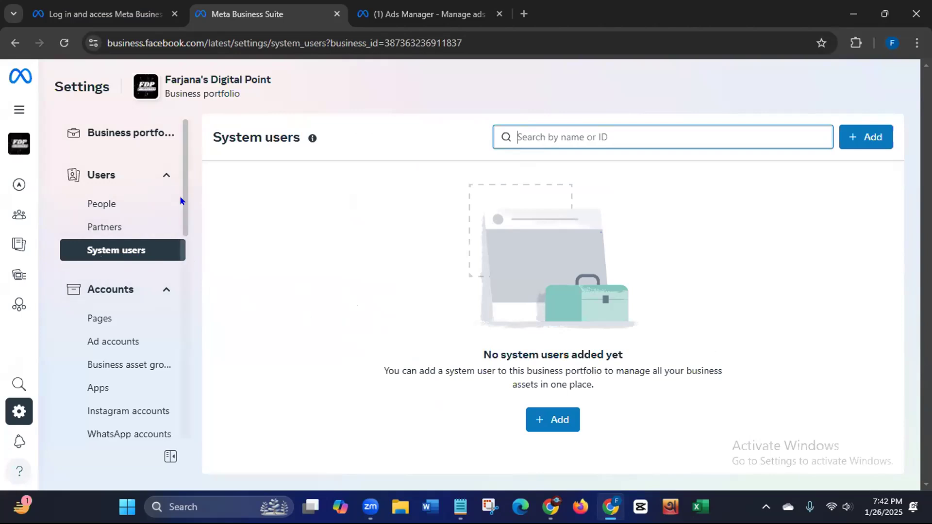
left_click_drag(181, 201, 181, 221)
scroll(182, 224, "down", 1)
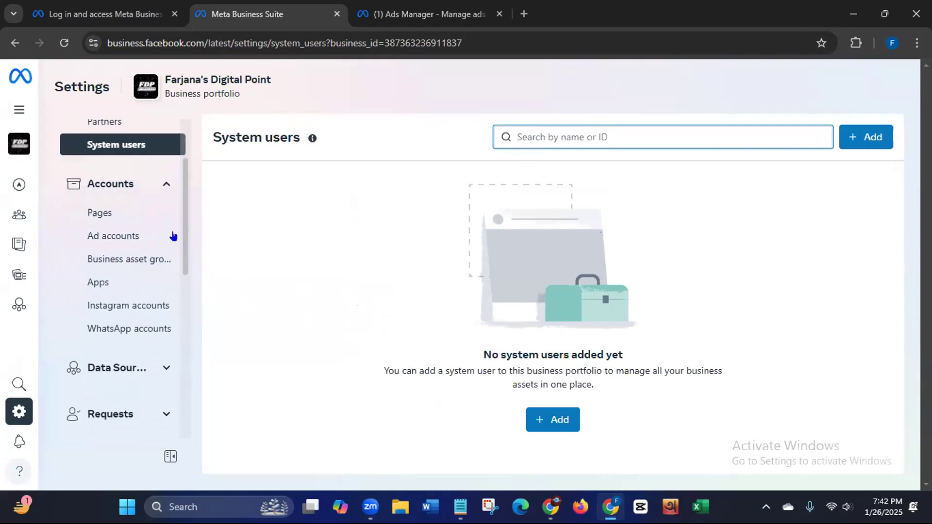
Step: Under Accounts > Pages, choose Create a new Facebook Page from the Add menu
left_click(96, 215)
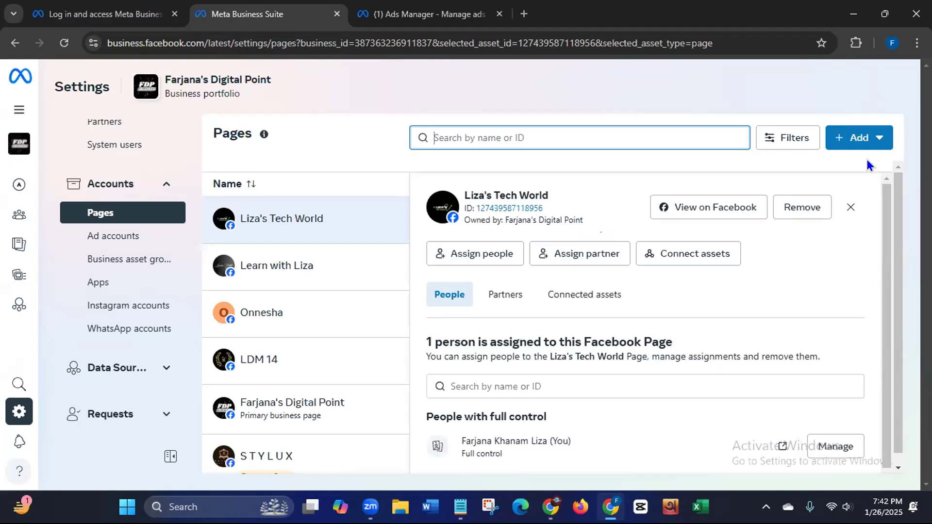
left_click(861, 141)
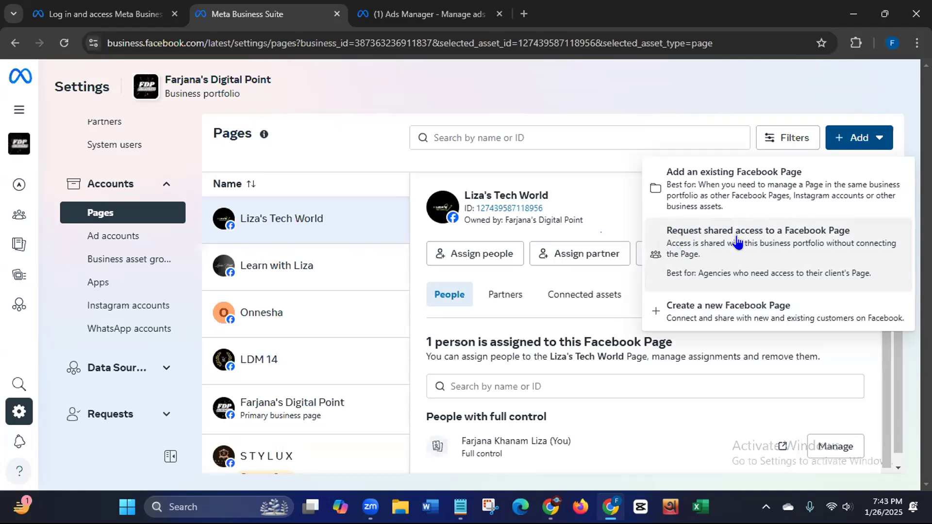
left_click(716, 309)
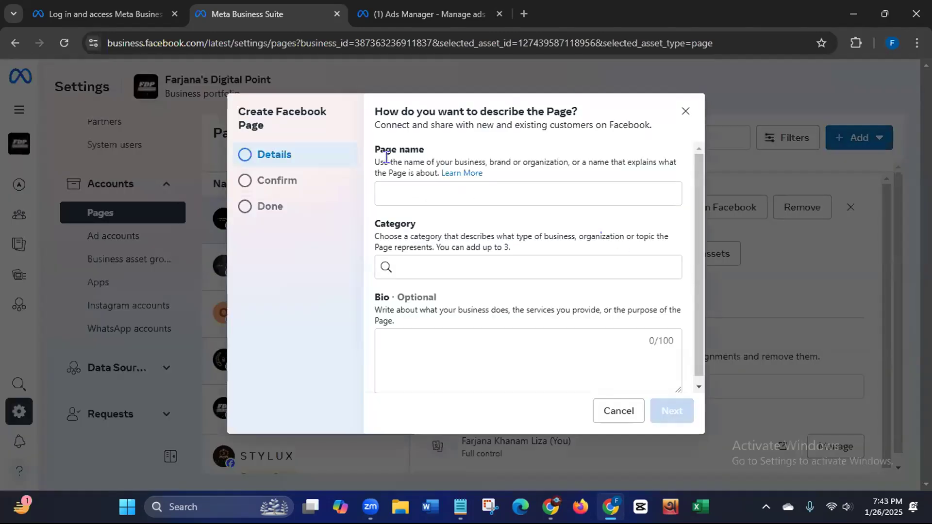
Step: Look over the Page name, Category and Bio fields, then cancel the Create Facebook Page form
left_click(400, 192)
left_click(418, 263)
left_click(422, 340)
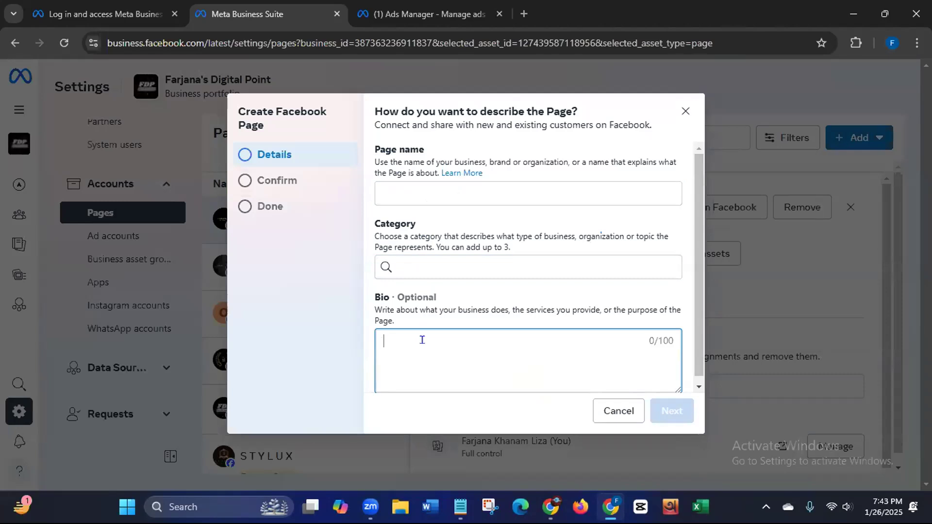
left_click_drag(694, 308, 701, 341)
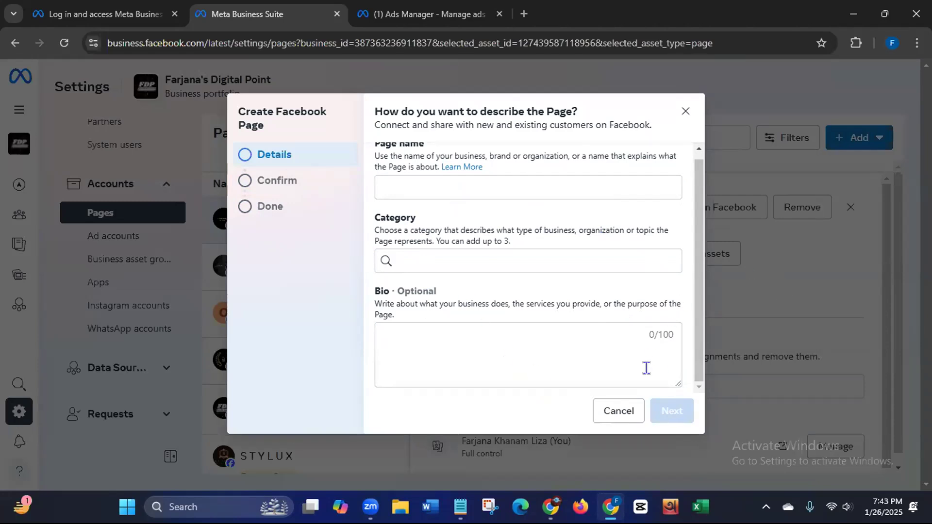
left_click(617, 412)
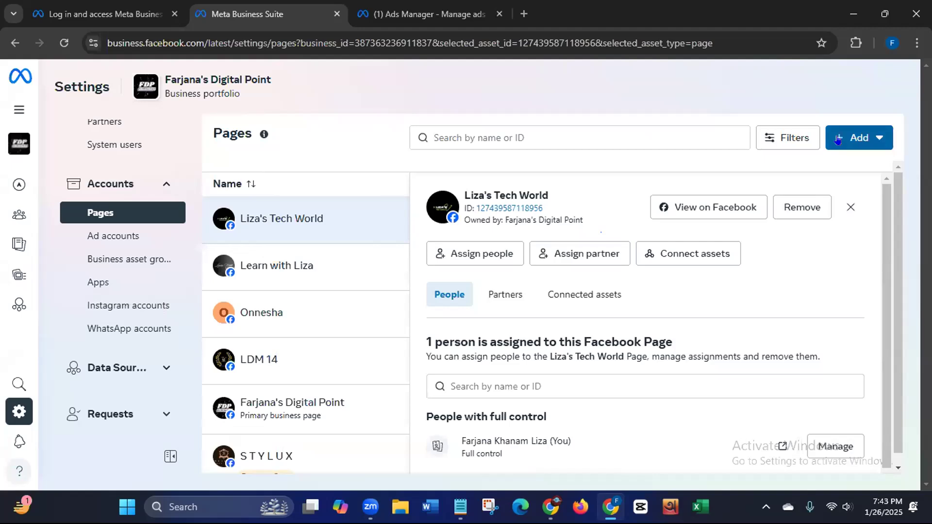
Step: Open Add an existing Page, note the full-control requirement, then close the dialog unsent
left_click(838, 140)
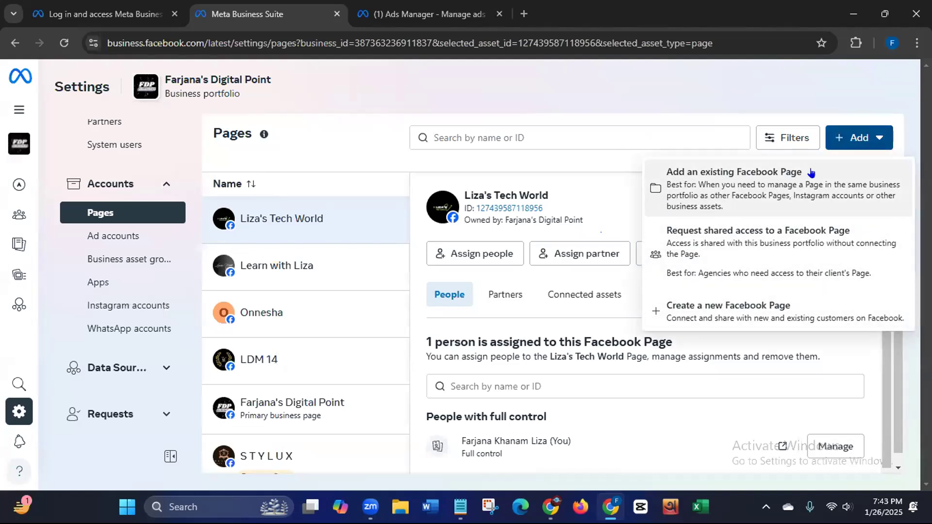
left_click(759, 196)
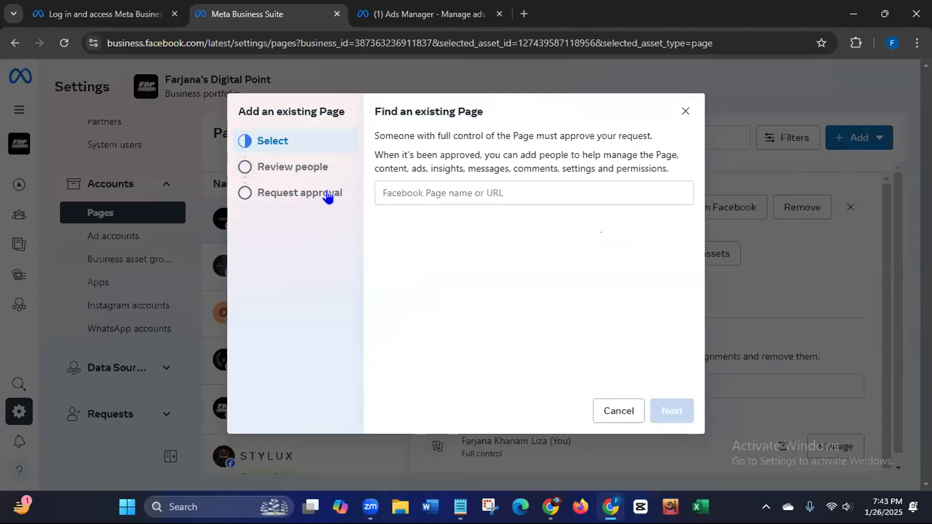
left_click_drag(437, 135, 489, 135)
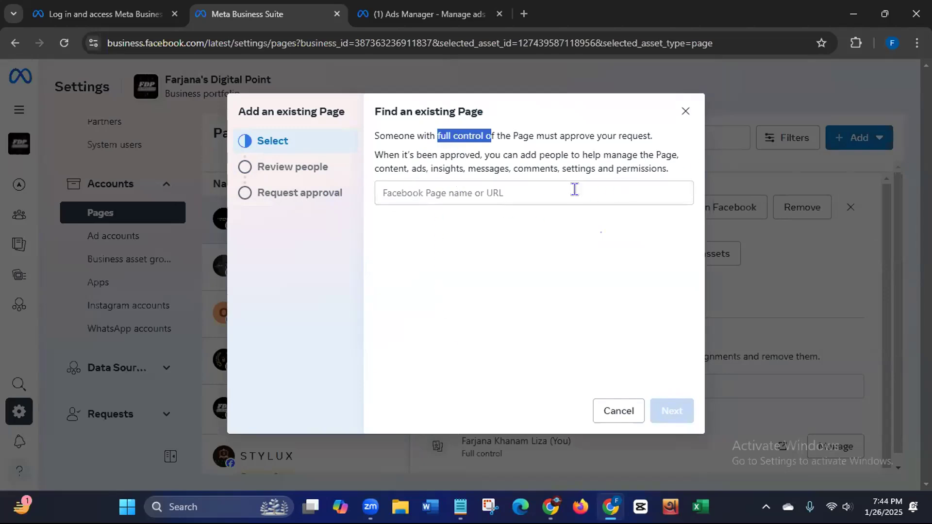
left_click(389, 190)
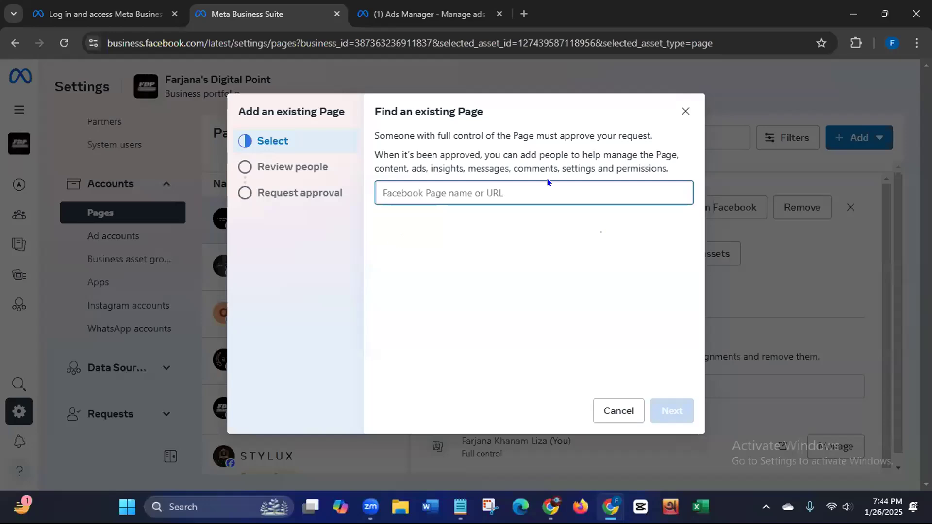
left_click(685, 113)
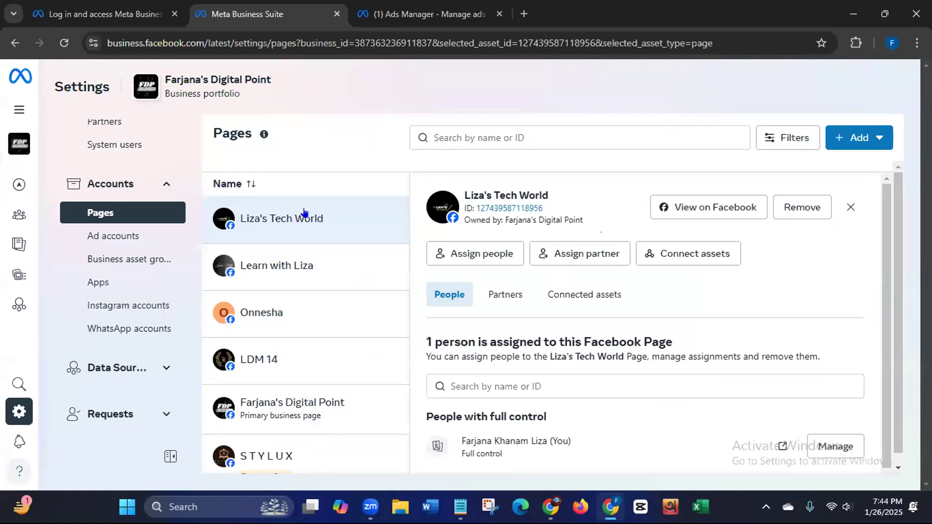
Step: Request shared access to a Facebook Page by pasting its URL and picking Sabibs
left_click(851, 137)
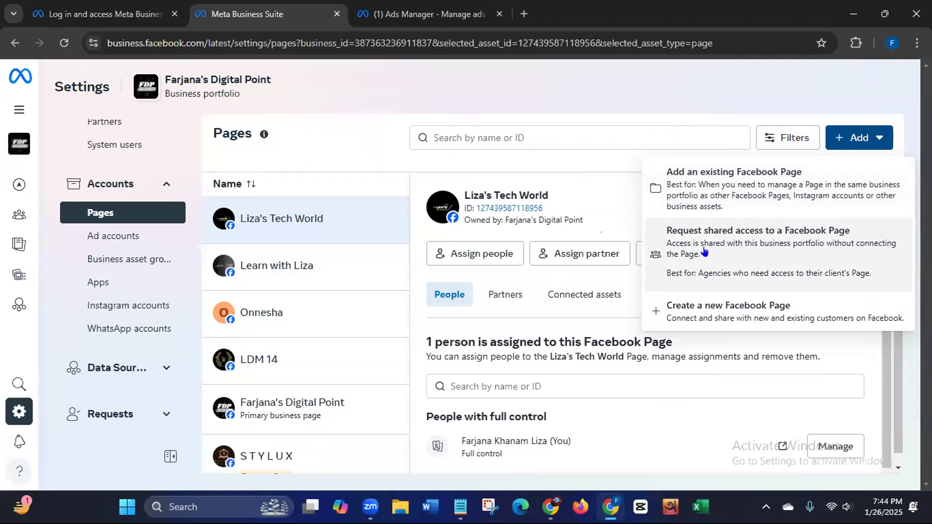
left_click(834, 248)
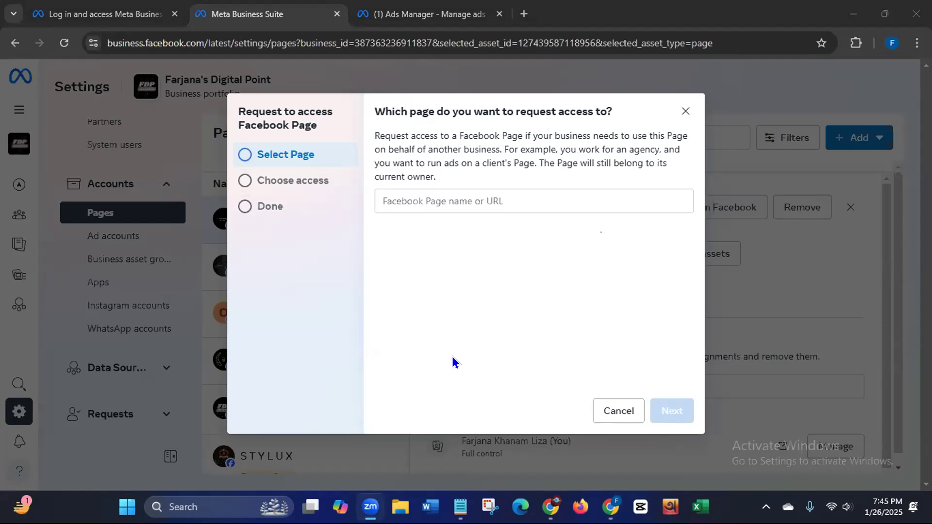
left_click(492, 200)
key("ctrl+v")
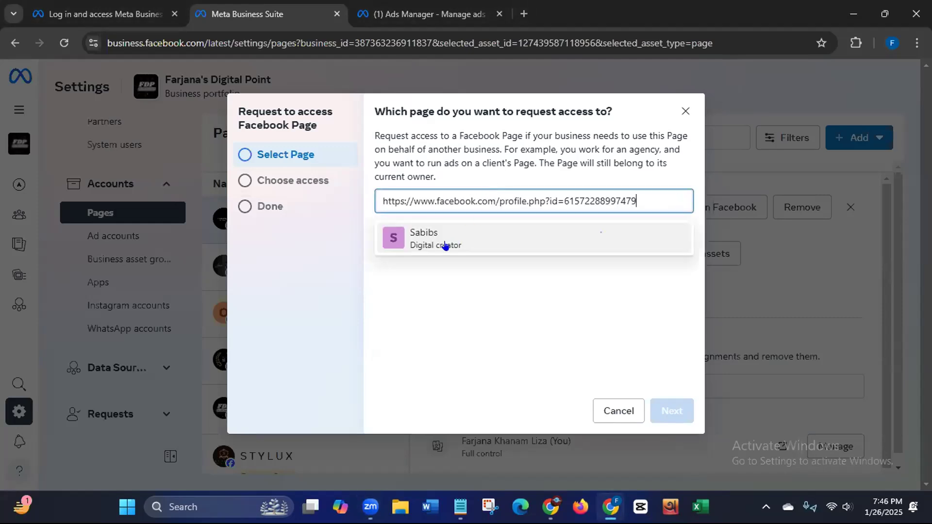
left_click(432, 242)
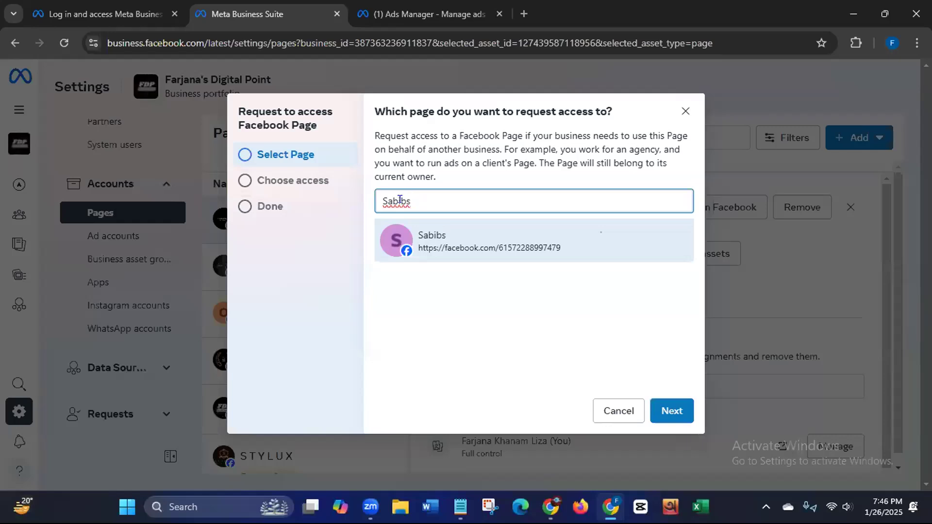
Step: Give Sabibs Ads access plus Partial access for business tools and Facebook, with Full control off
left_click(663, 419)
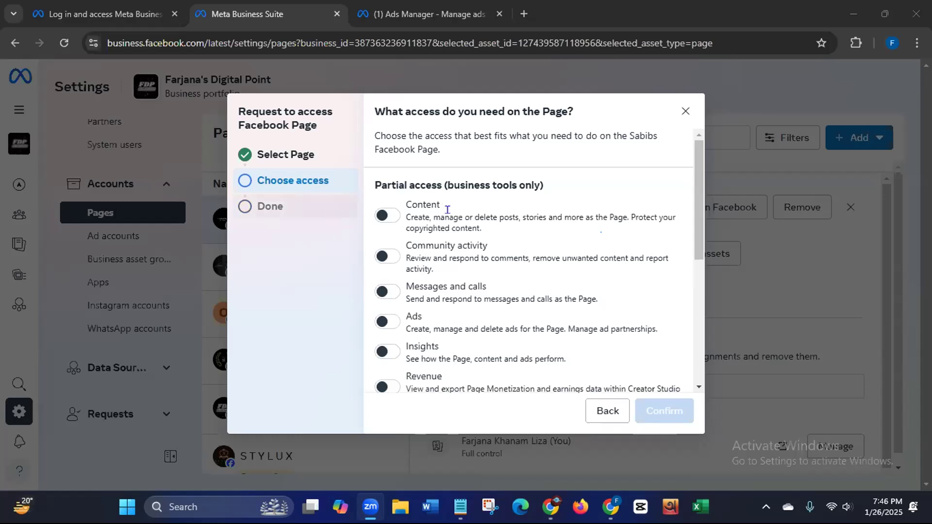
left_click(382, 322)
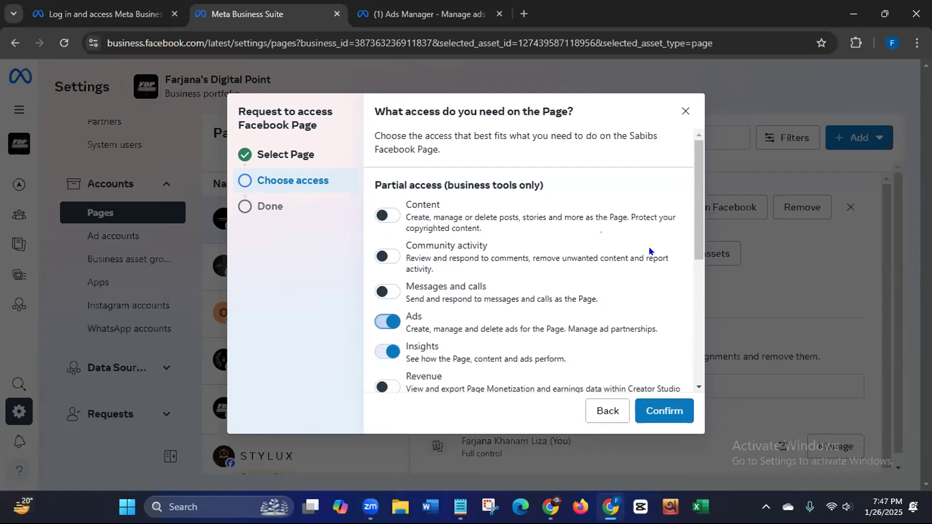
left_click_drag(696, 242, 683, 211)
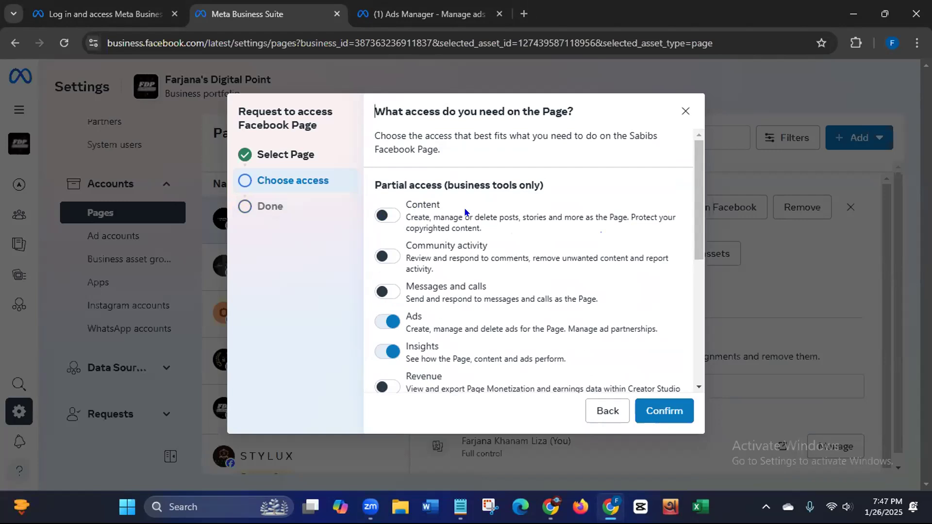
scroll(682, 262, "down", 4)
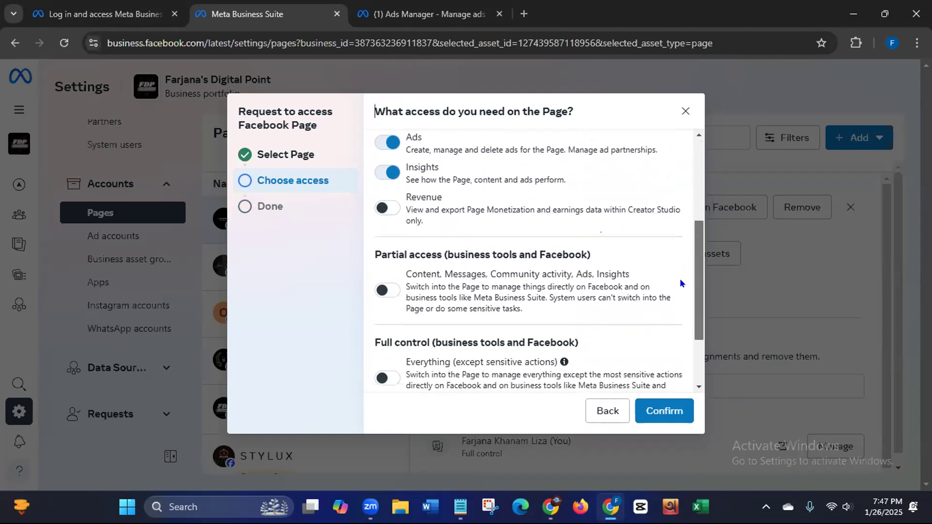
left_click(679, 281)
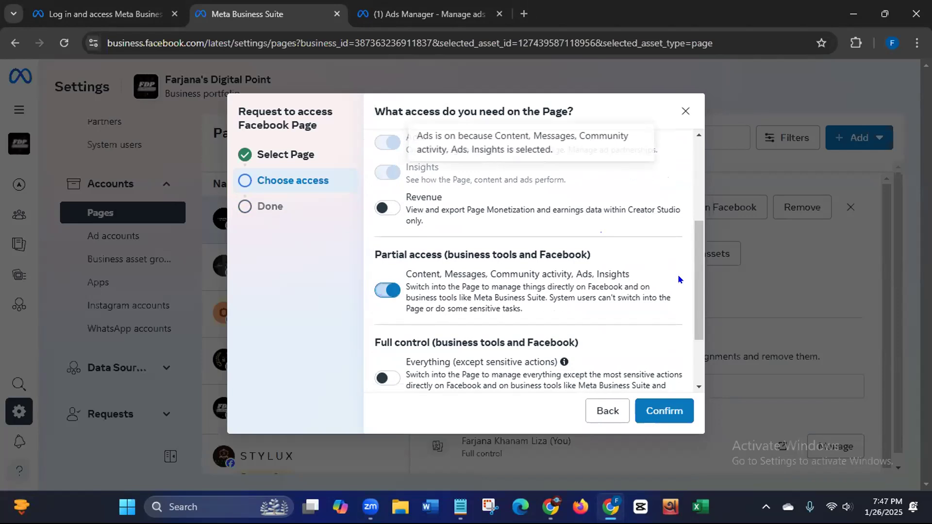
scroll(682, 194, "up", 4)
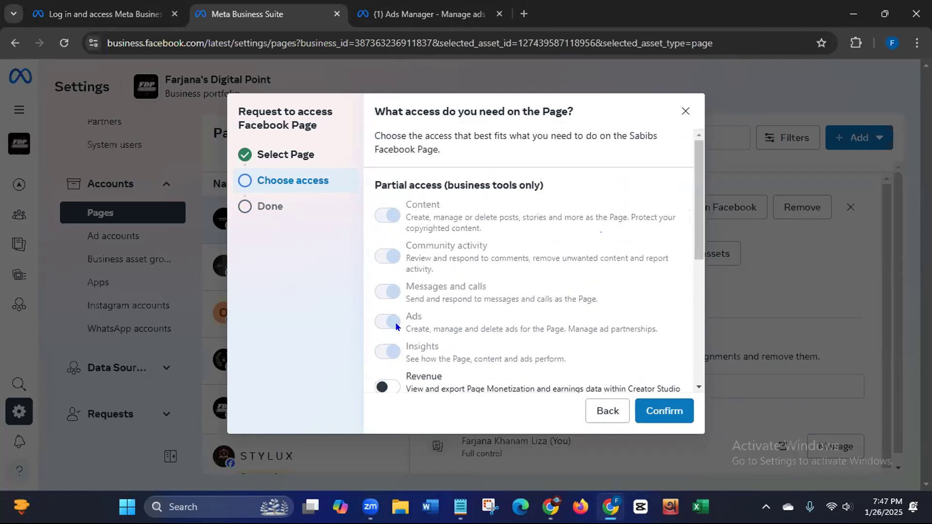
left_click_drag(698, 225, 683, 322)
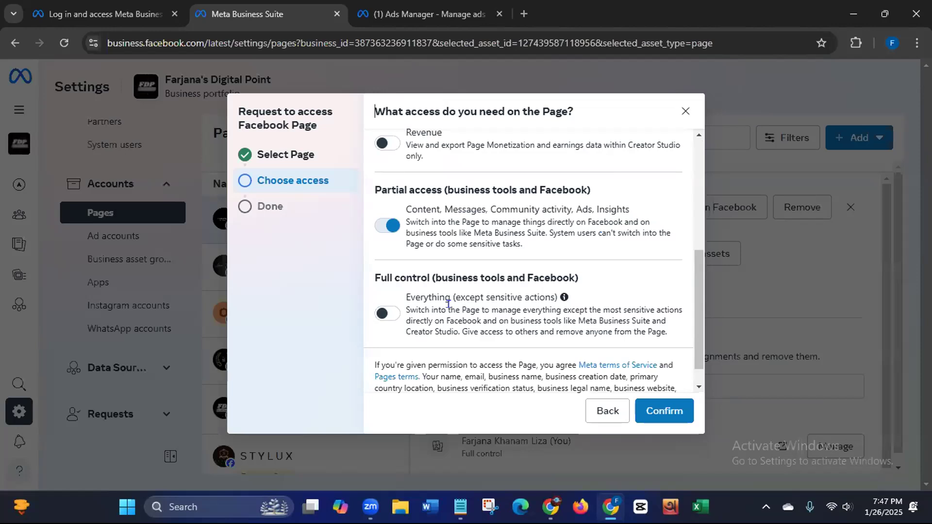
Step: Submit the Sabibs request, dismiss the too-many-pending-requests error, and cancel back to the Pages list
left_click(662, 413)
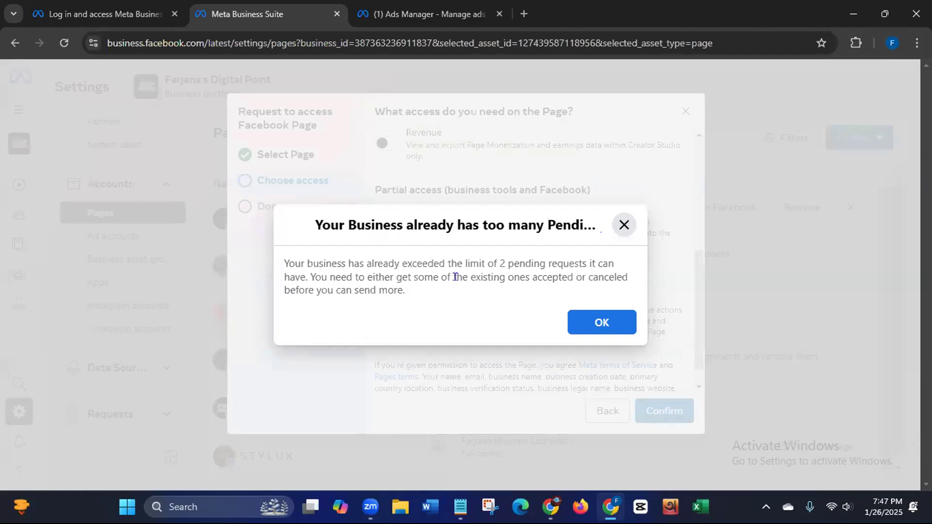
left_click(598, 321)
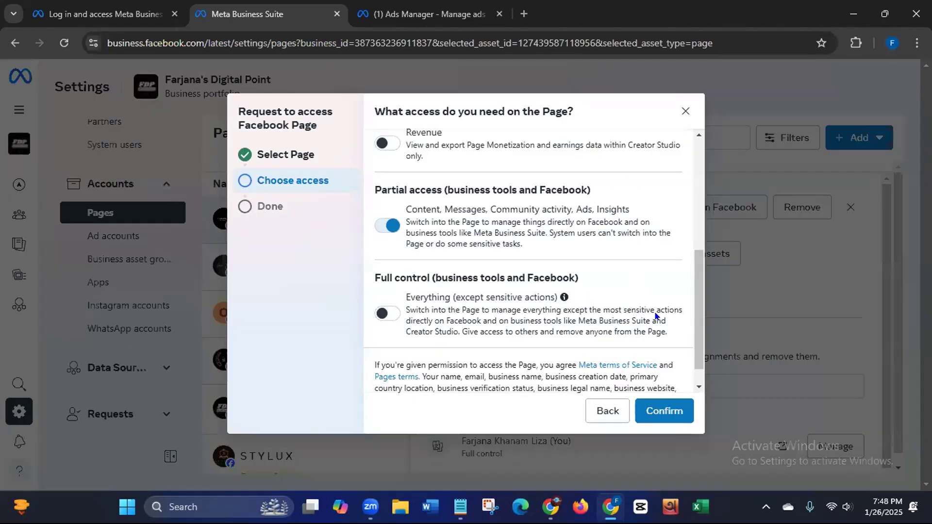
left_click(607, 411)
left_click(607, 411)
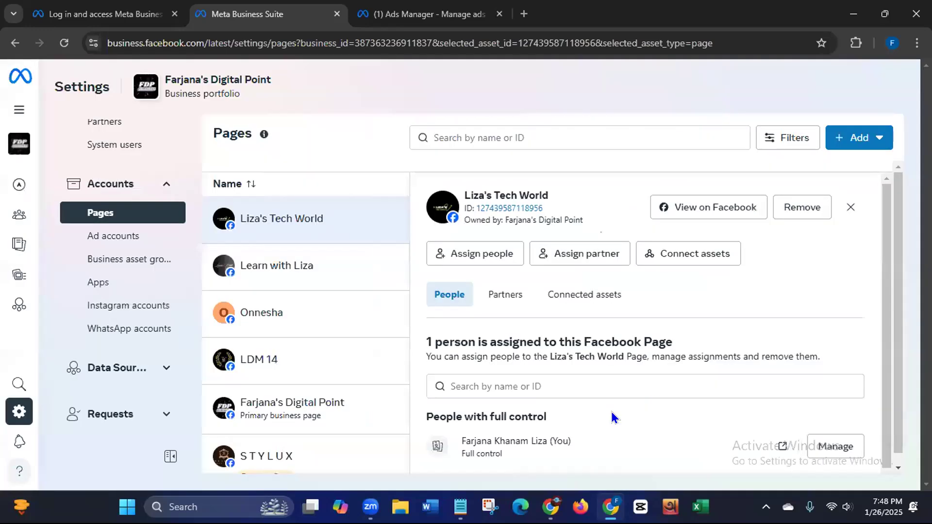
scroll(889, 287, "down", 1)
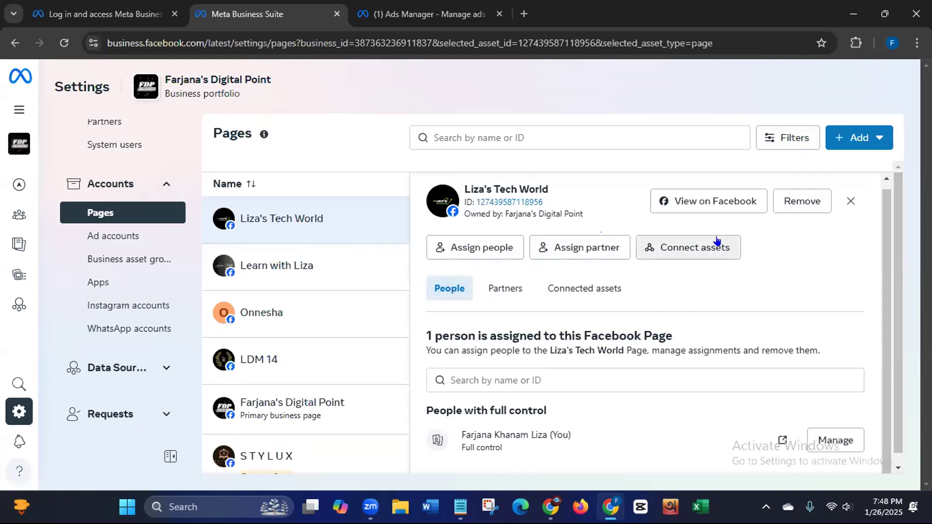
mouse_move(116, 214)
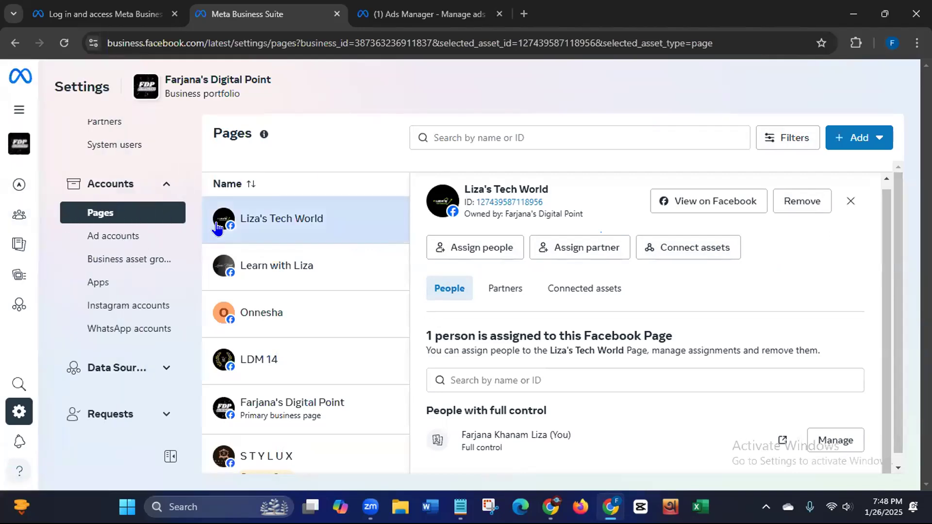
left_click(106, 238)
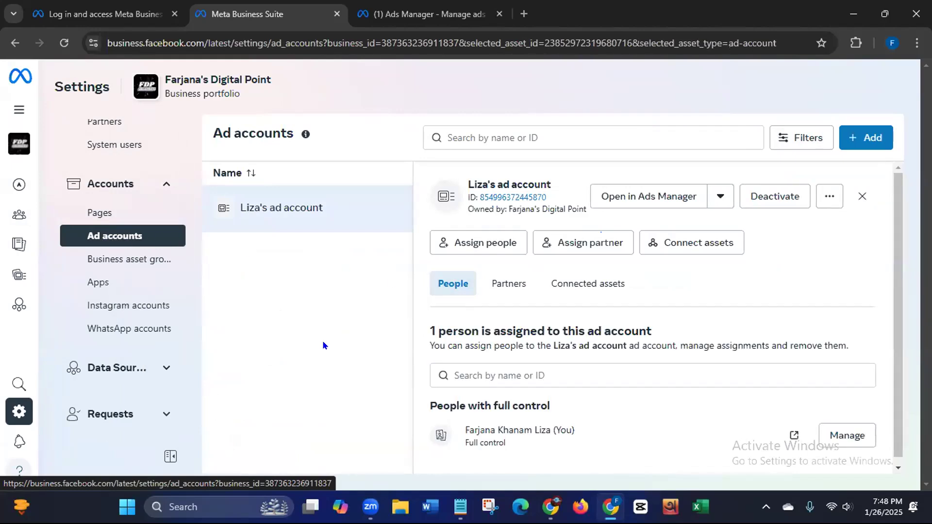
left_click(73, 14)
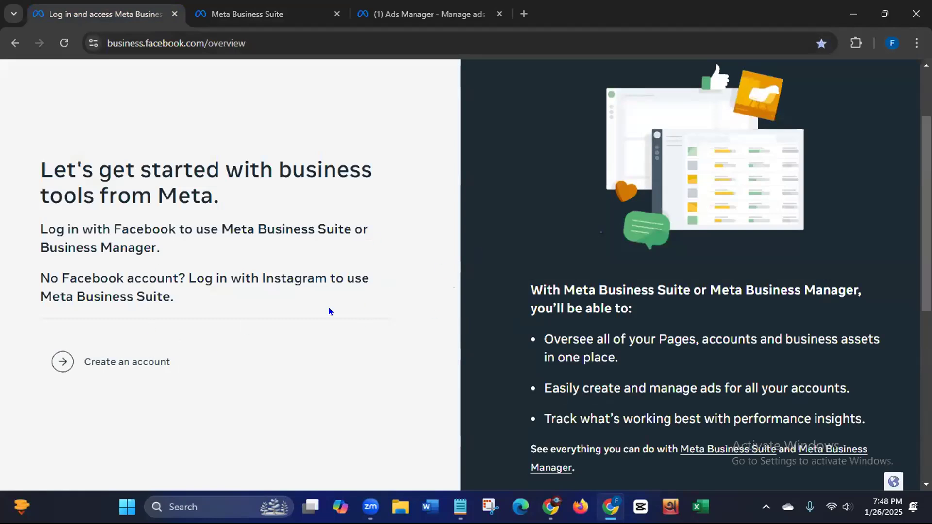
left_click(245, 18)
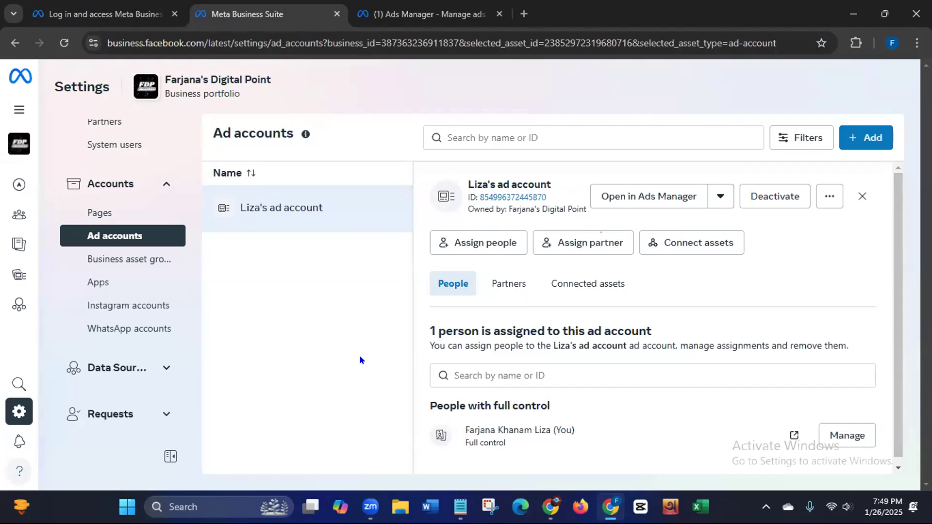
left_click(100, 16)
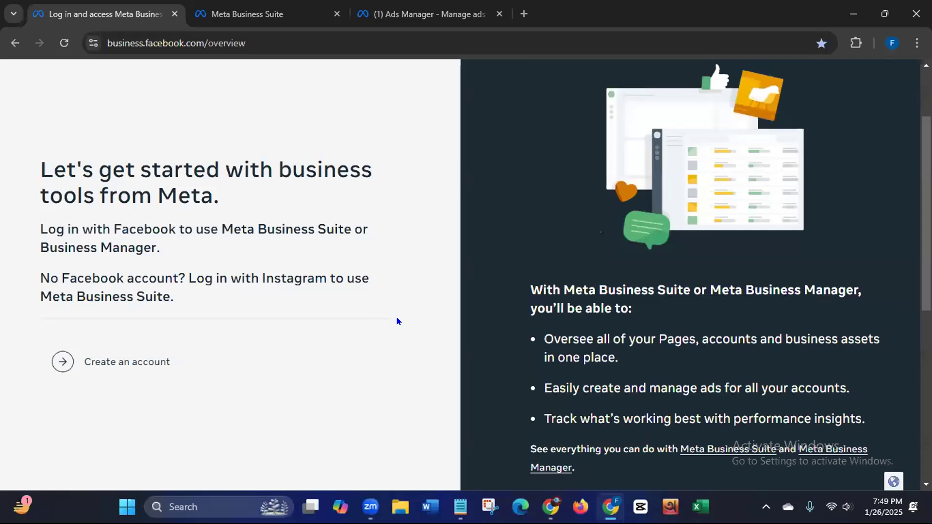
left_click(236, 14)
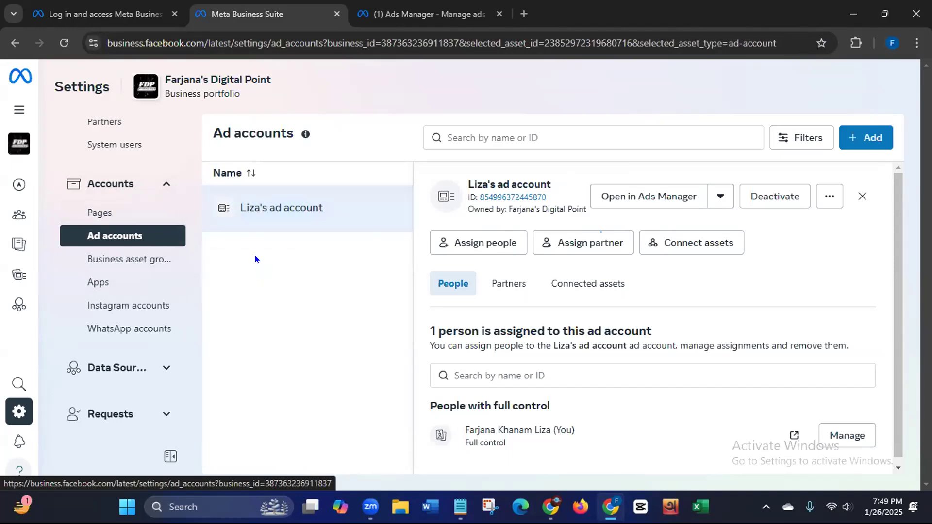
Step: Open the 'Request to share an ad account' form and highlight its instruction steps and business ID
left_click(868, 142)
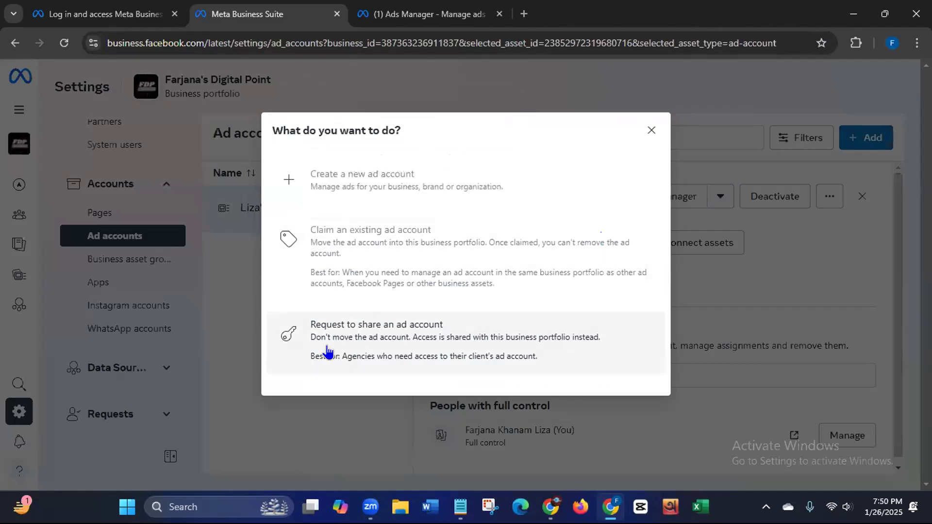
left_click(428, 335)
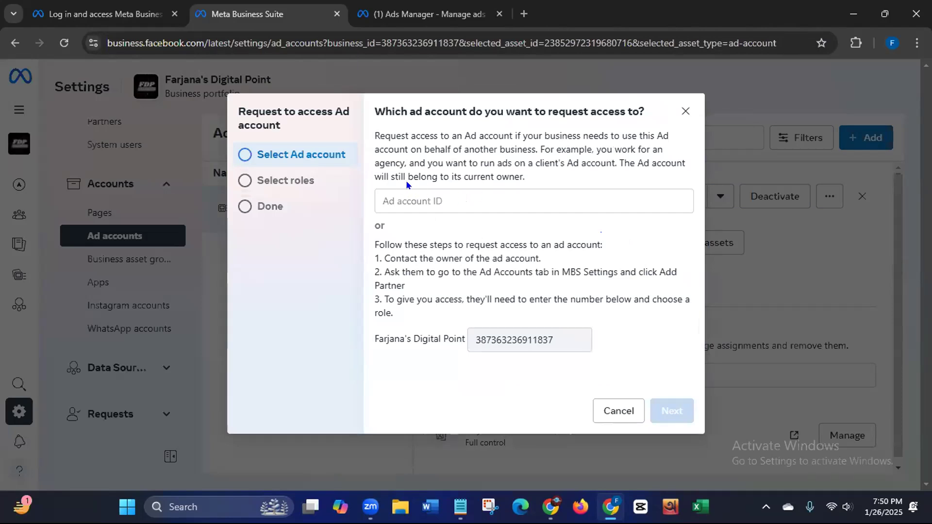
left_click(415, 201)
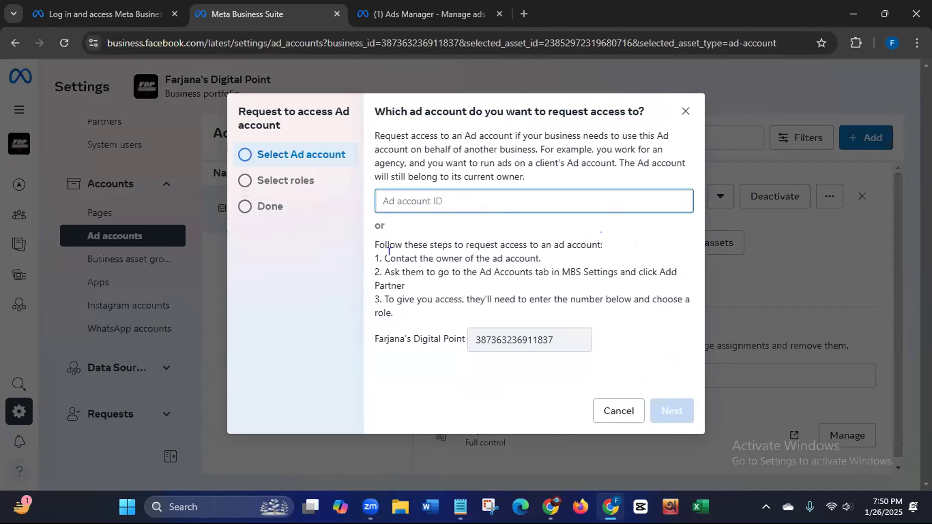
left_click_drag(389, 257, 552, 261)
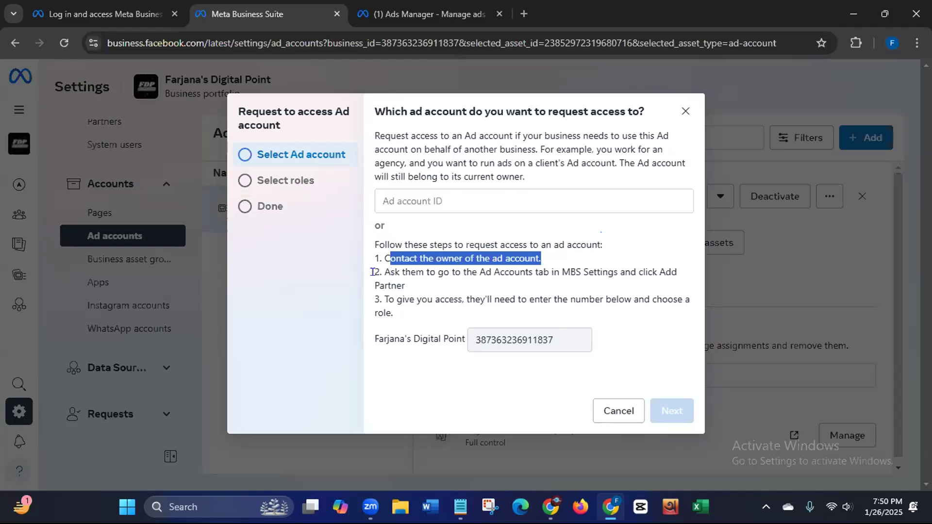
left_click_drag(390, 273, 429, 282)
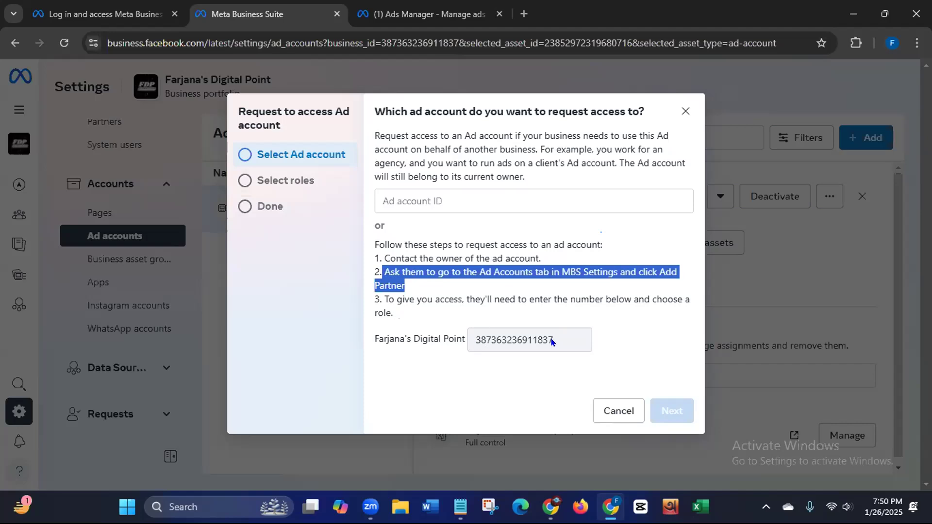
left_click_drag(474, 340, 553, 344)
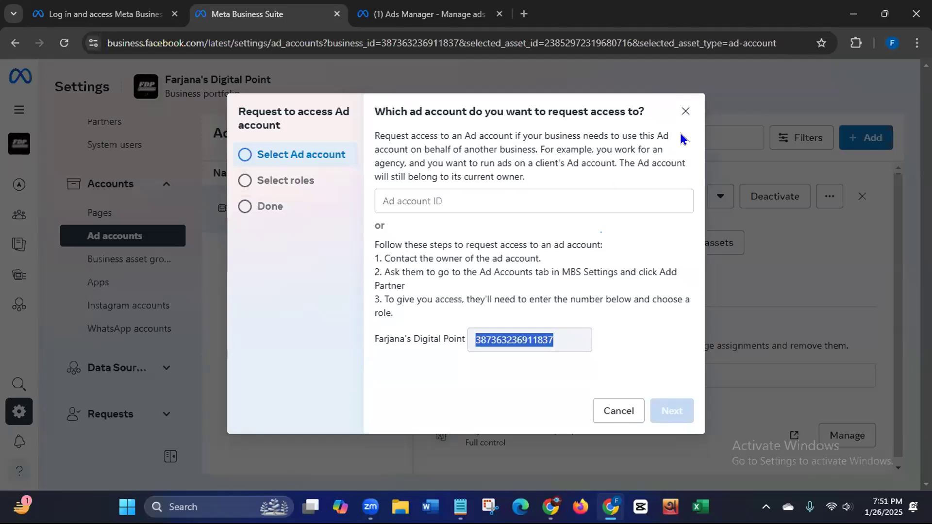
Step: Drop the unsent ad account request and switch to the business tools login overview tab
left_click(685, 111)
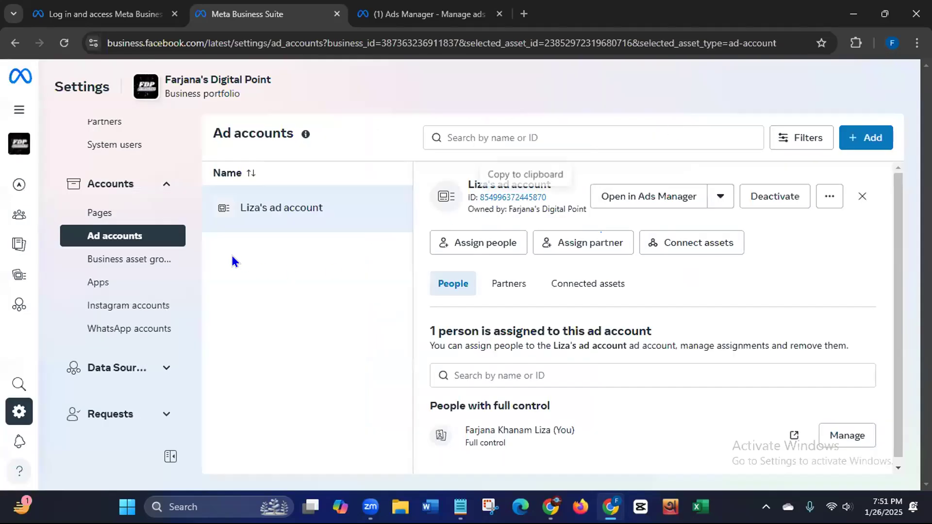
left_click(854, 140)
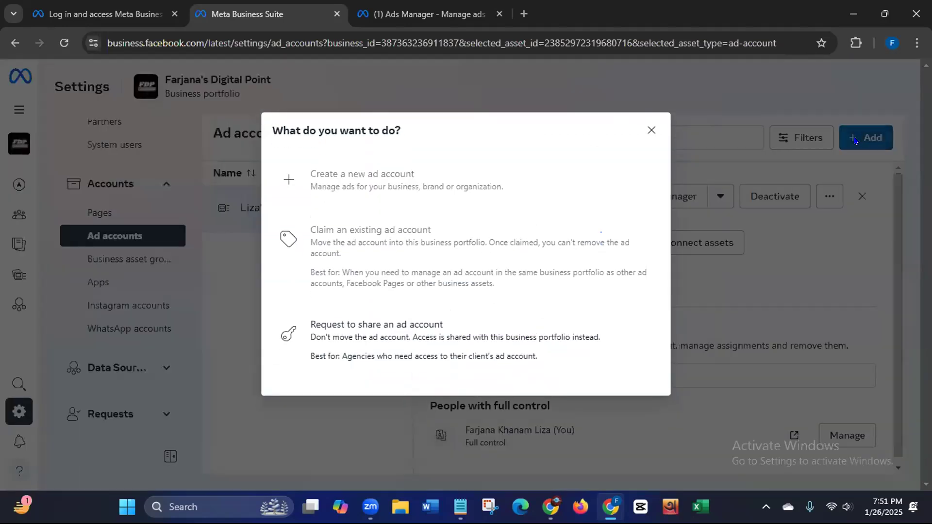
mouse_move(454, 180)
left_click(651, 131)
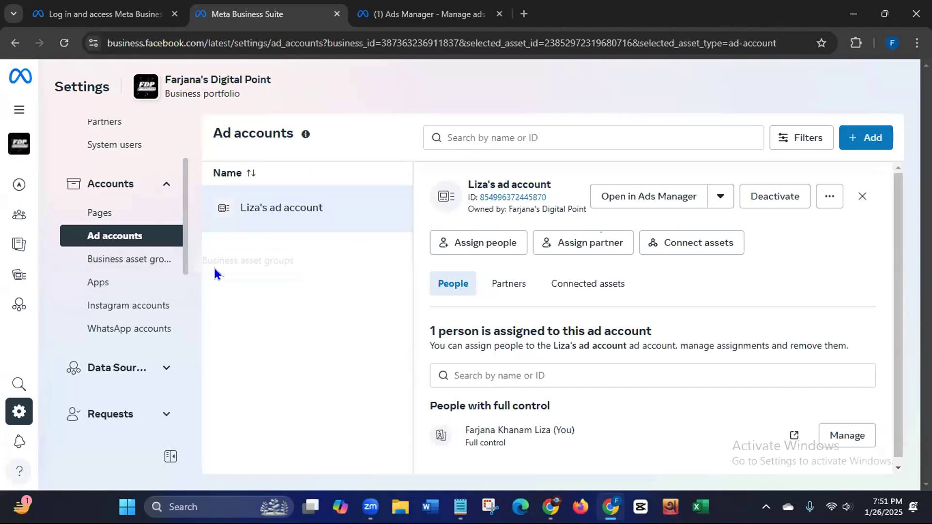
left_click(104, 14)
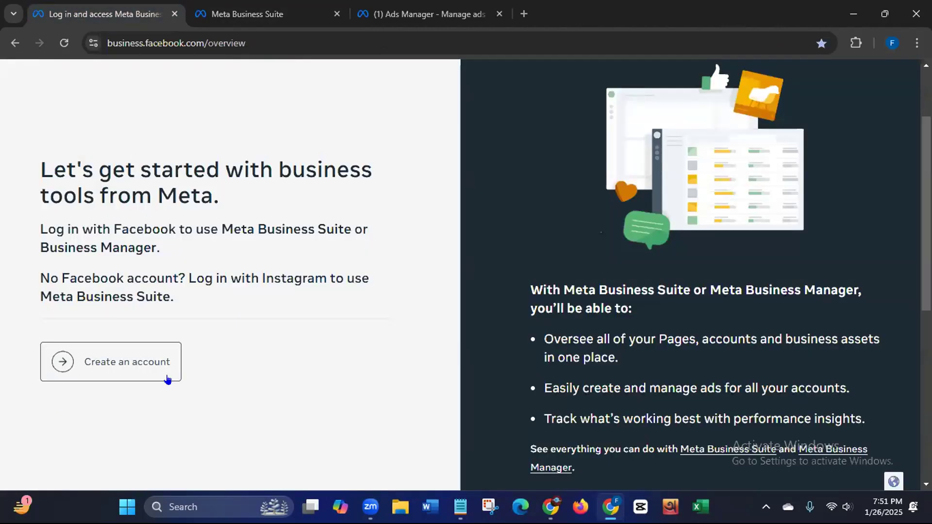
Step: Switch back to the Meta Business Suite tab showing the Ad accounts settings
left_click(235, 14)
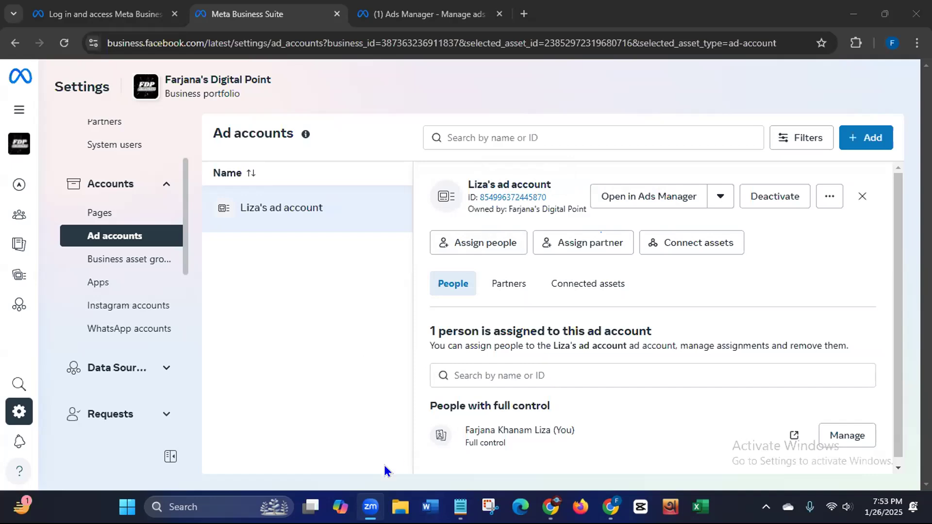
Step: Scroll the settings sidebar down and back up, then switch to the '(1) Ads Manager' tab
mouse_move(374, 501)
left_click_drag(187, 235, 176, 270)
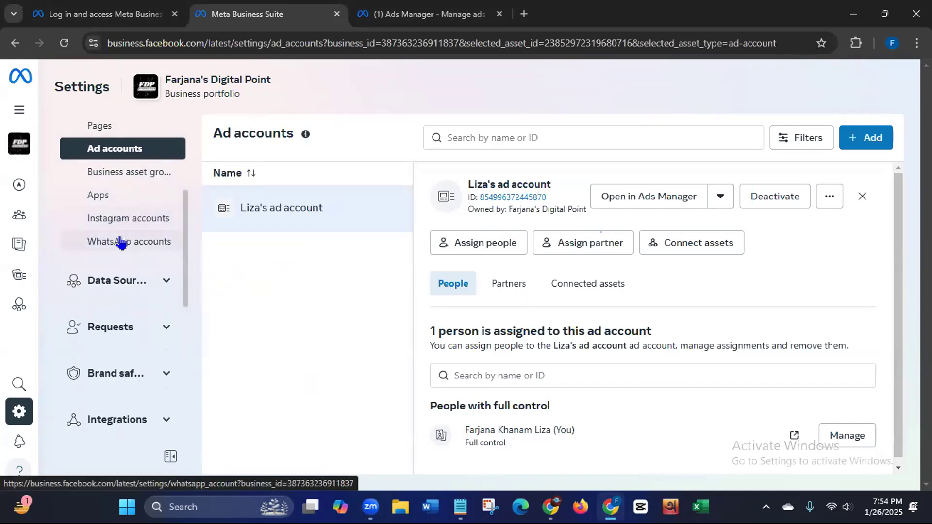
left_click_drag(186, 270, 181, 423)
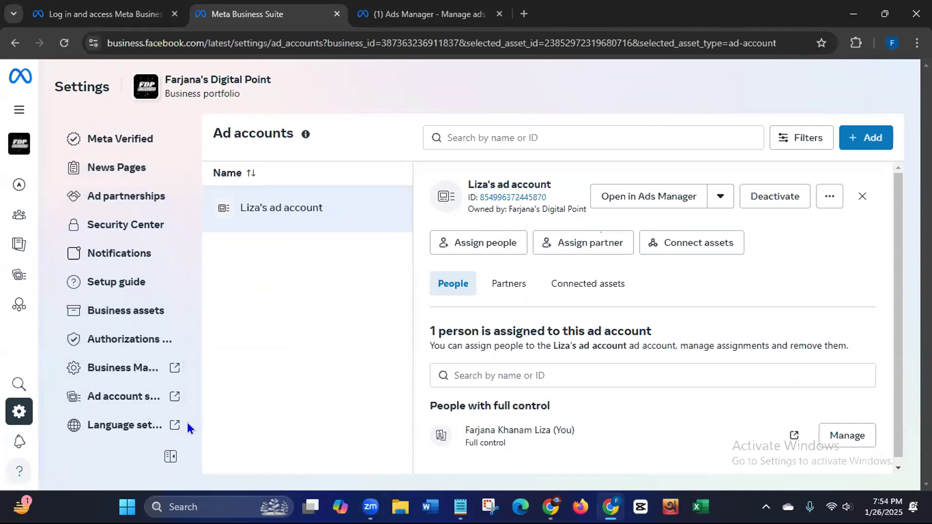
left_click_drag(185, 343, 177, 137)
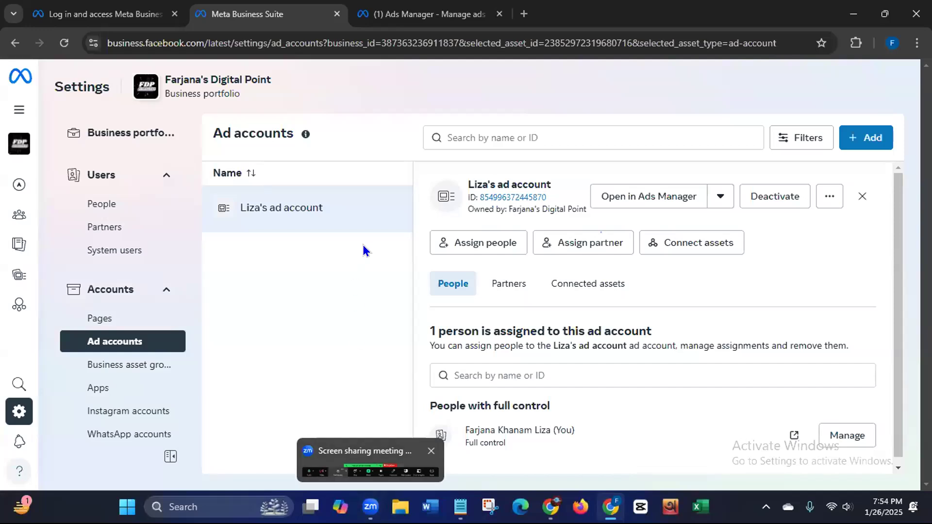
left_click(423, 15)
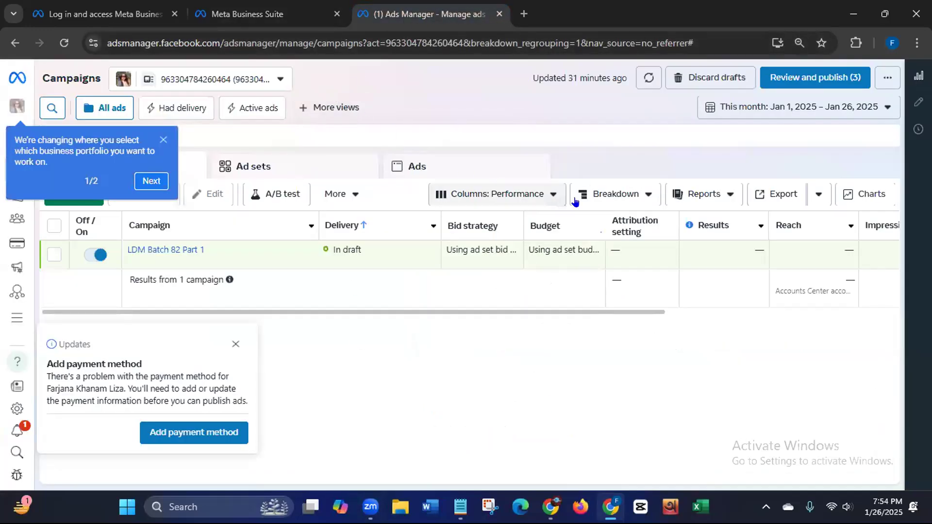
Step: Discard the LDM Batch 82 Part 1 draft and close the onboarding tip and payment-method notice
left_click(703, 74)
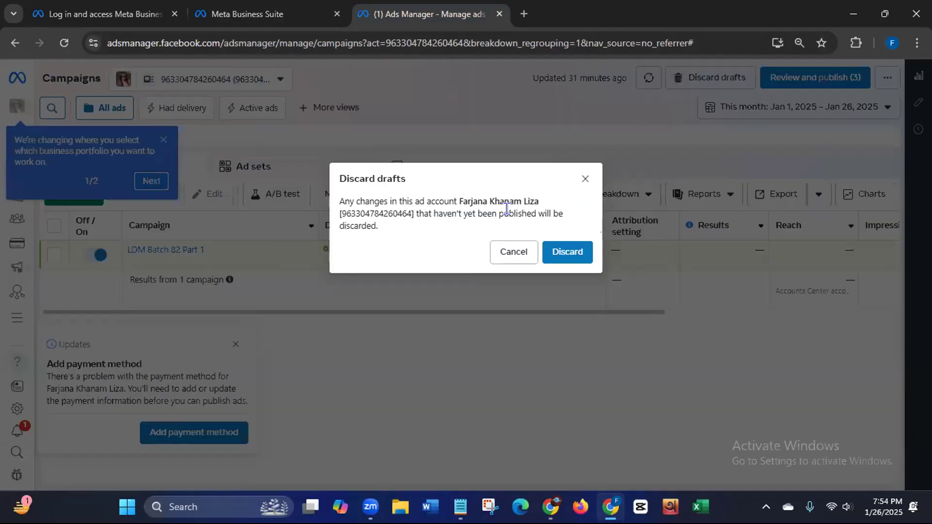
left_click(546, 255)
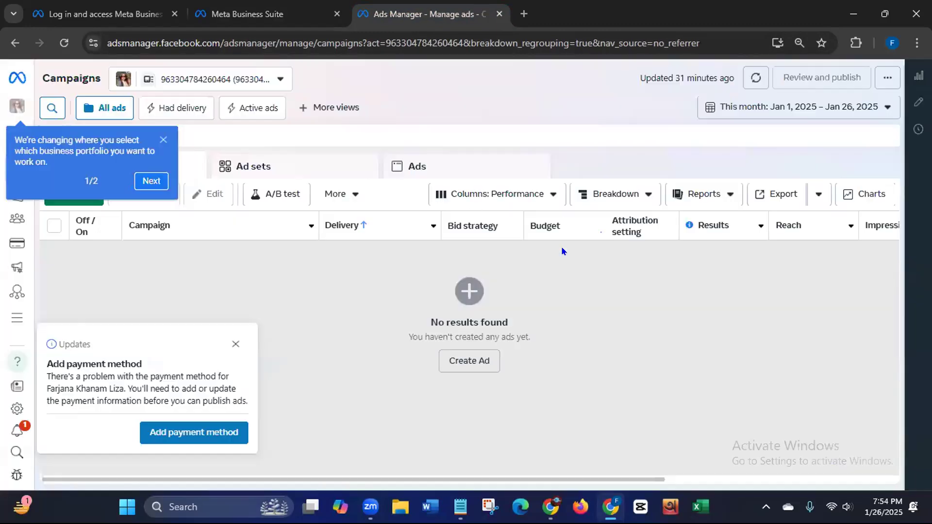
left_click(163, 141)
left_click(235, 344)
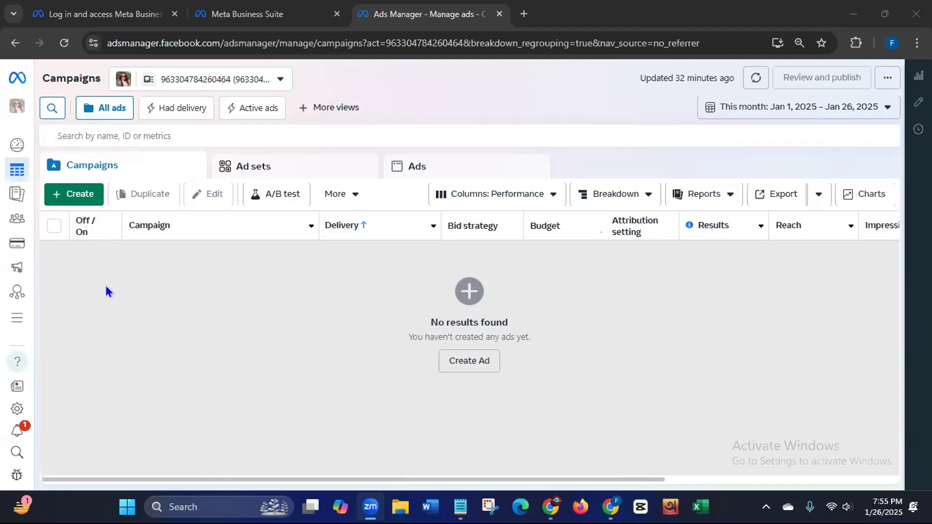
Step: Copy the empty Campaigns page's web address, then bring up the Create new campaign dialog
left_click(101, 39)
left_click(100, 39)
left_click_drag(103, 43, 390, 33)
right_click(365, 46)
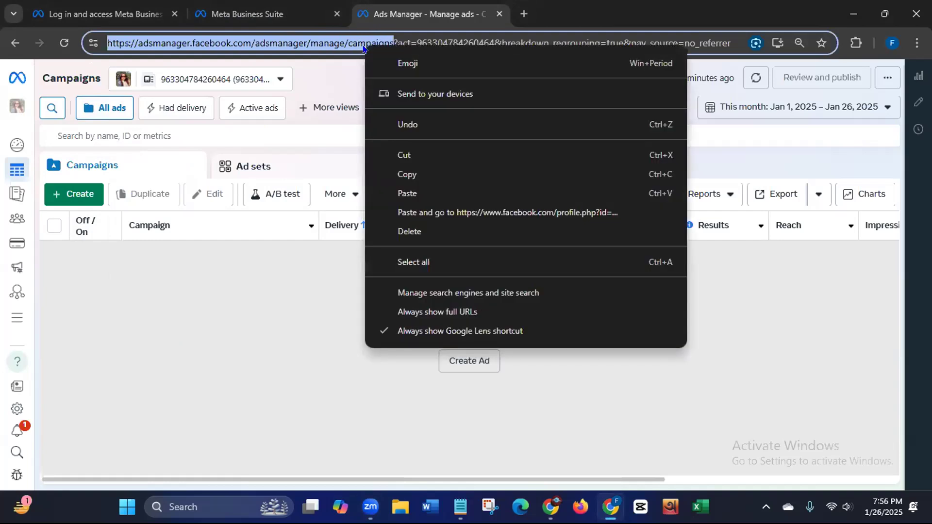
left_click(403, 174)
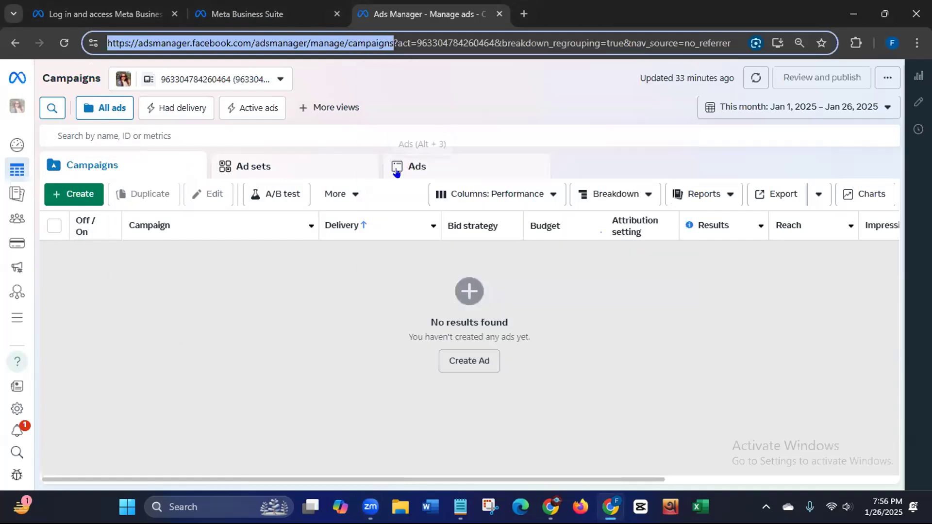
left_click(448, 470)
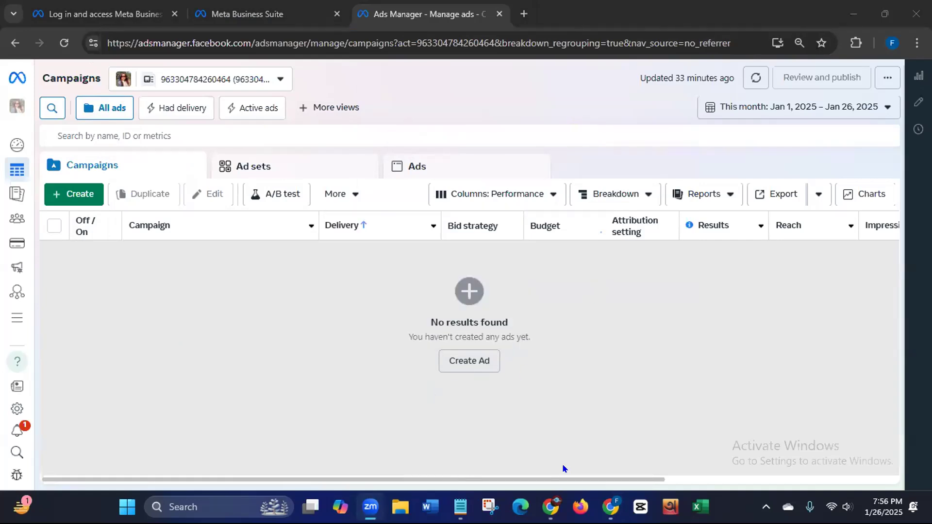
left_click(80, 195)
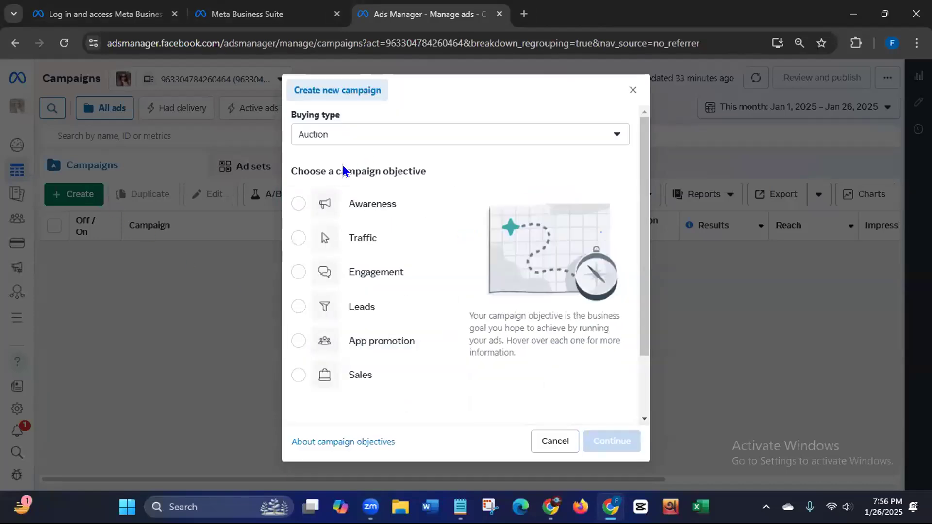
Step: Highlight 'objective' in the dialog heading and show the Awareness objective's description
left_click_drag(381, 168, 447, 186)
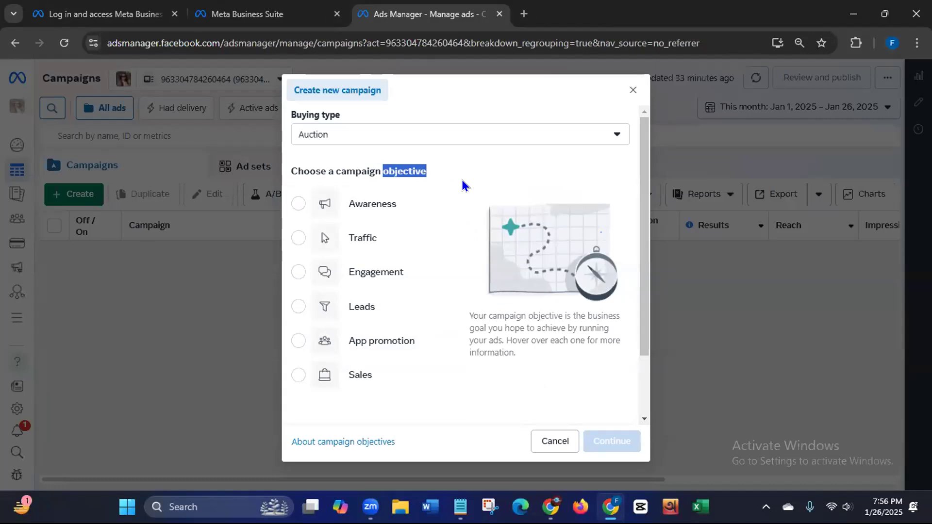
mouse_move(371, 212)
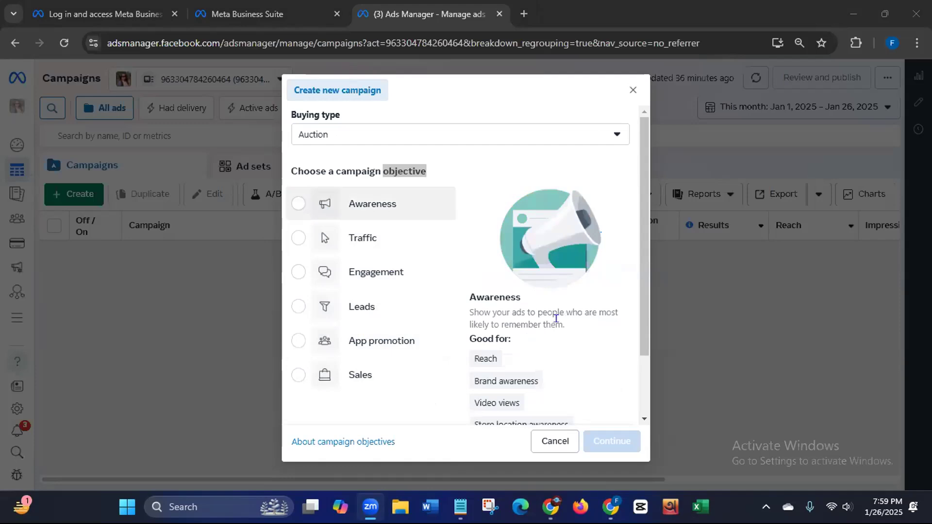
Step: Continue with the Awareness objective to create the campaign draft with its ad set and ad
left_click(623, 422)
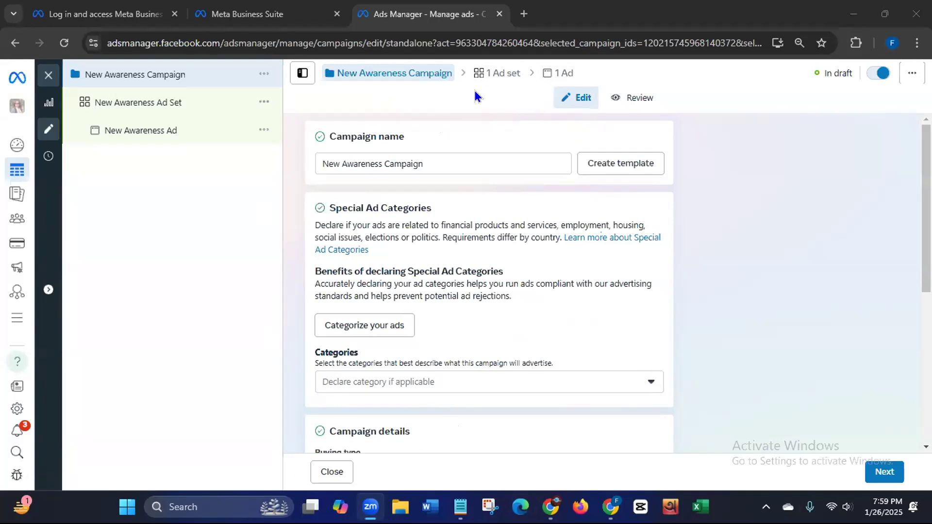
Step: Append '01' to the campaign name, then close the special ad categories list without choosing any
left_click(434, 162)
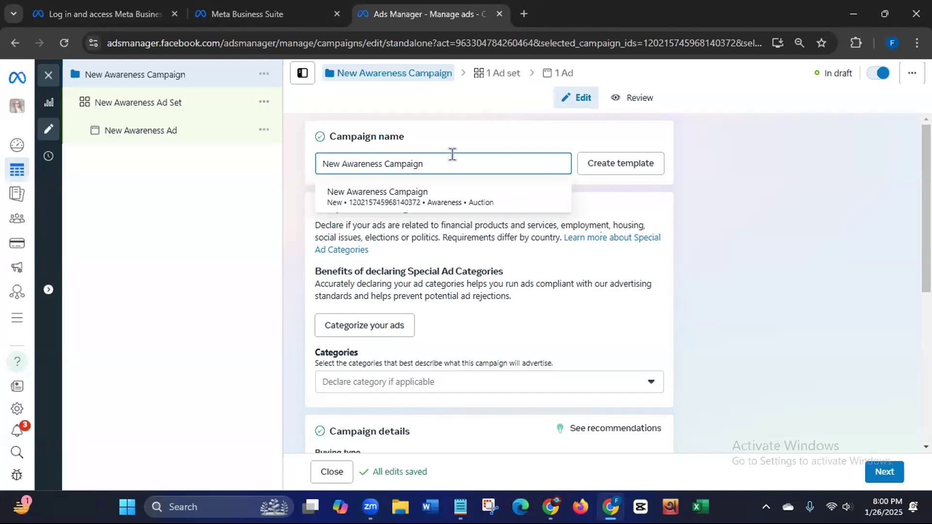
type("01")
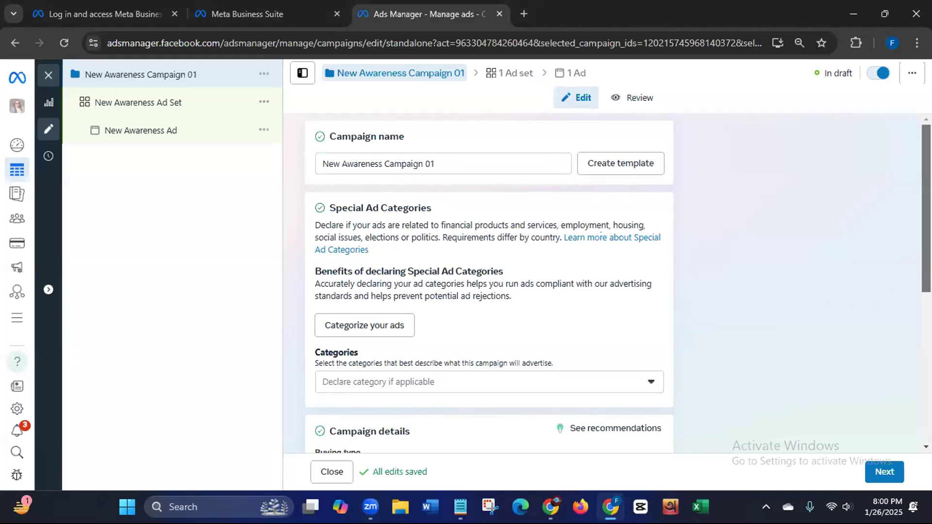
scroll(911, 262, "down", 2)
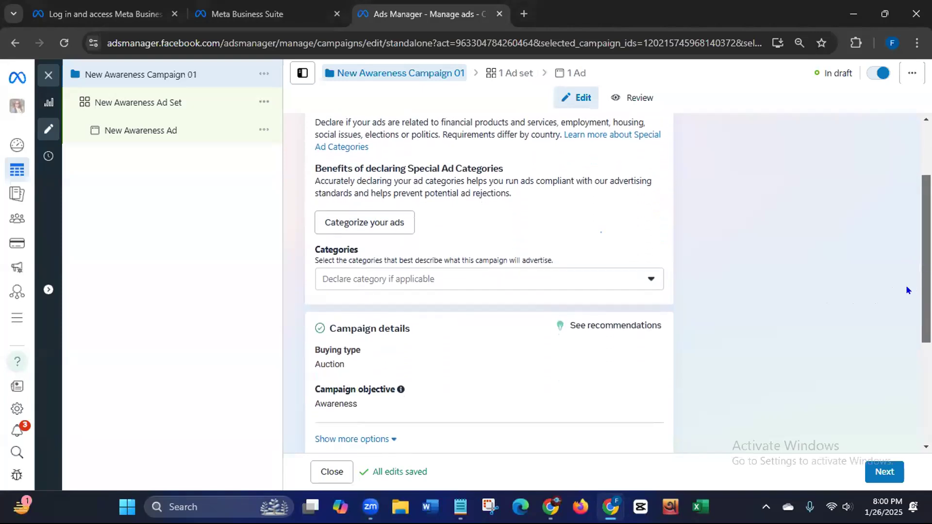
left_click(650, 279)
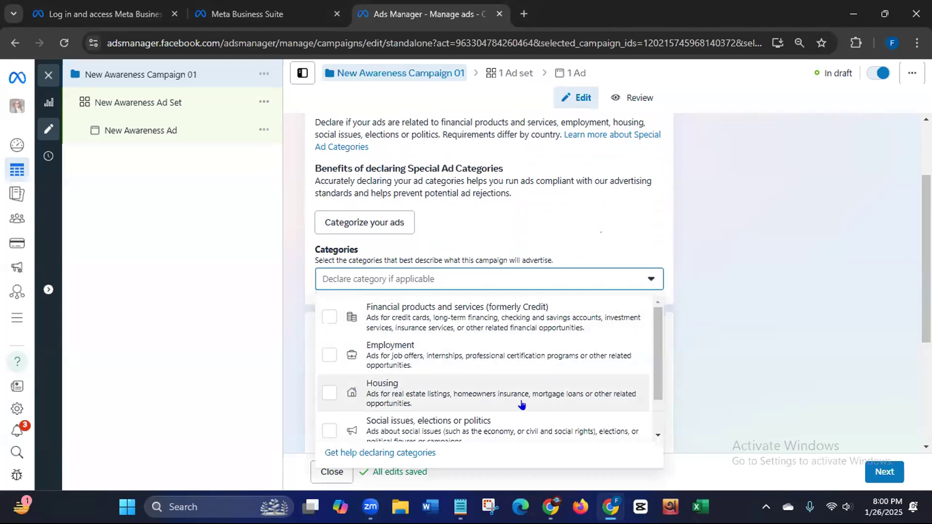
mouse_move(654, 366)
left_mouse_down()
mouse_move(655, 410)
mouse_move(653, 370)
left_mouse_up()
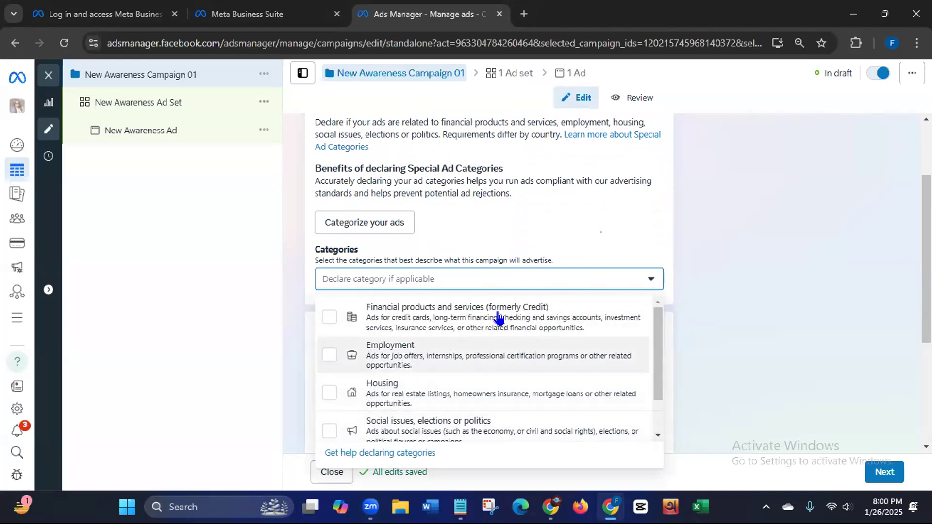
left_click(644, 283)
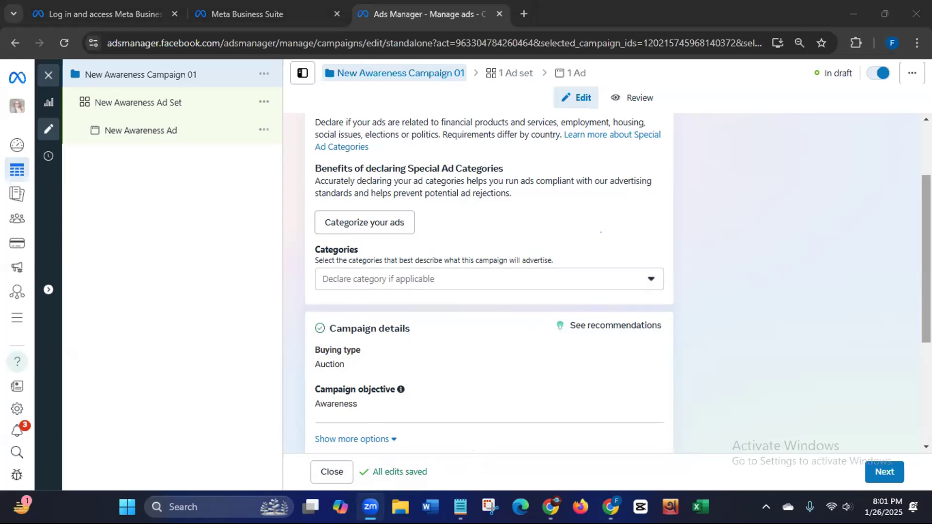
Step: Expand Campaign details with Show more options to check the campaign spending limit reads None added
scroll(488, 282, "up", 2)
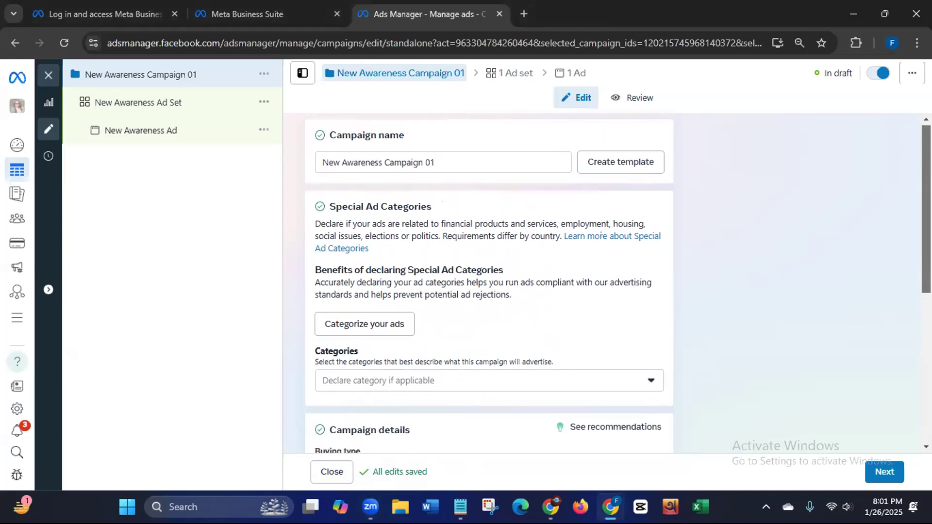
scroll(898, 374, "down", 4)
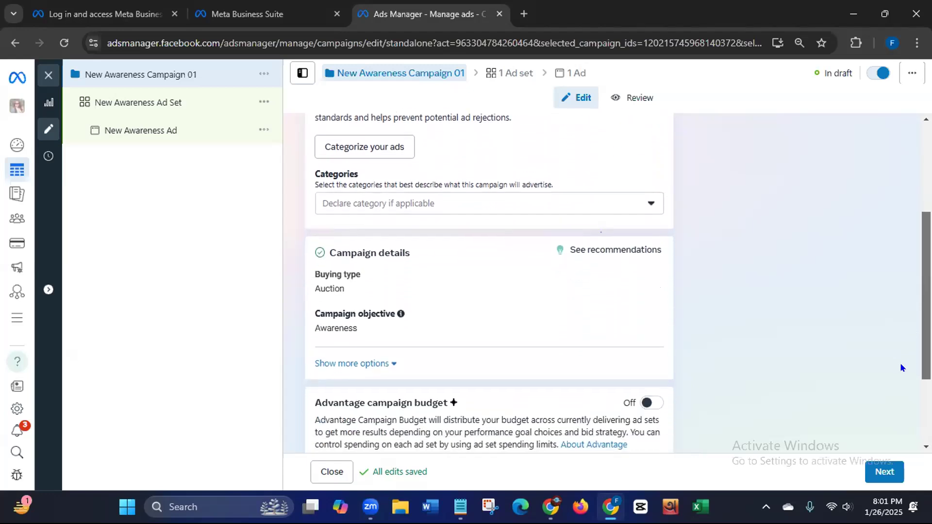
scroll(891, 381, "down", 2)
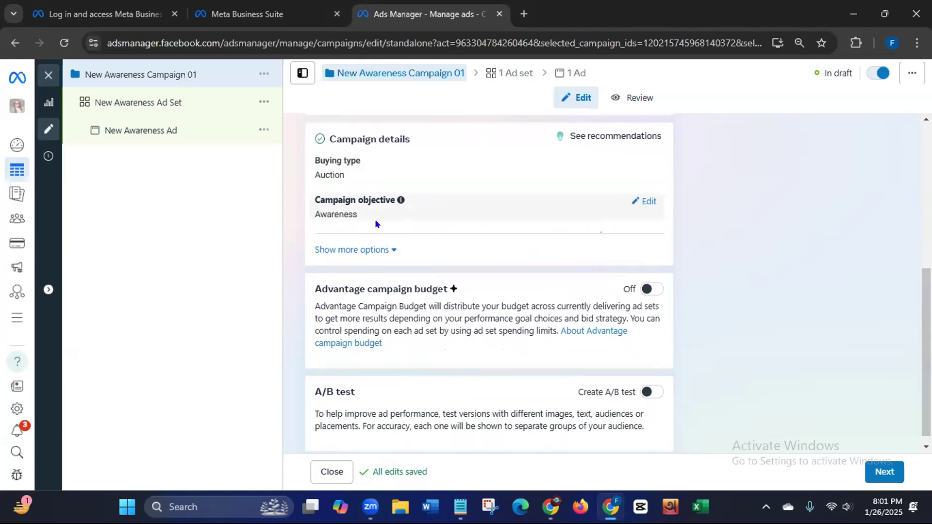
left_click(387, 250)
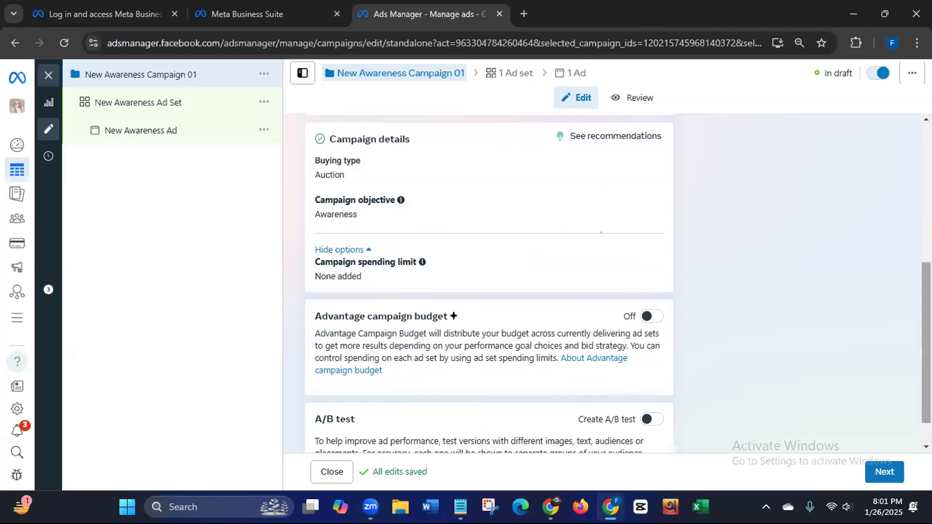
scroll(924, 340, "down", 1)
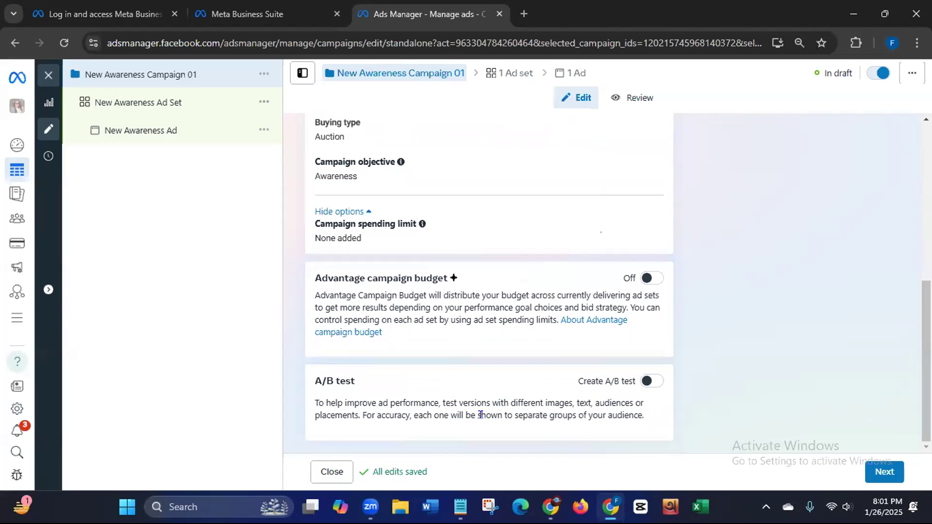
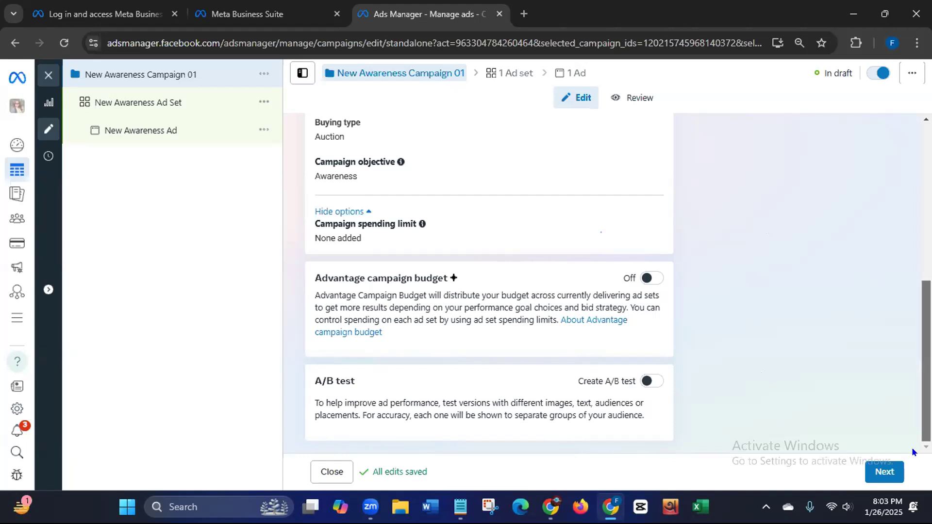
Step: Proceed from the campaign settings to the New Awareness Ad Set settings
left_click(879, 473)
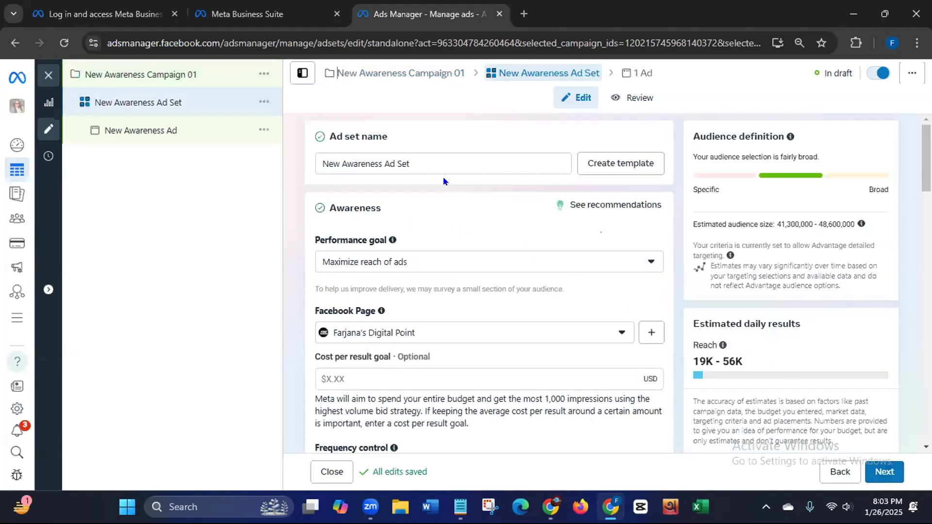
Step: Append '02' to the ad set name and keep Maximize reach of ads as the performance goal
left_click(440, 155)
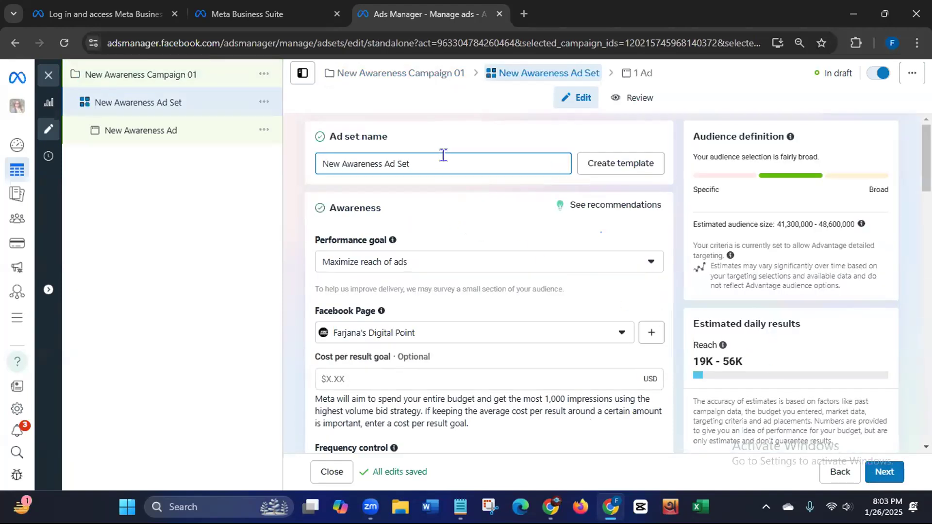
type("02")
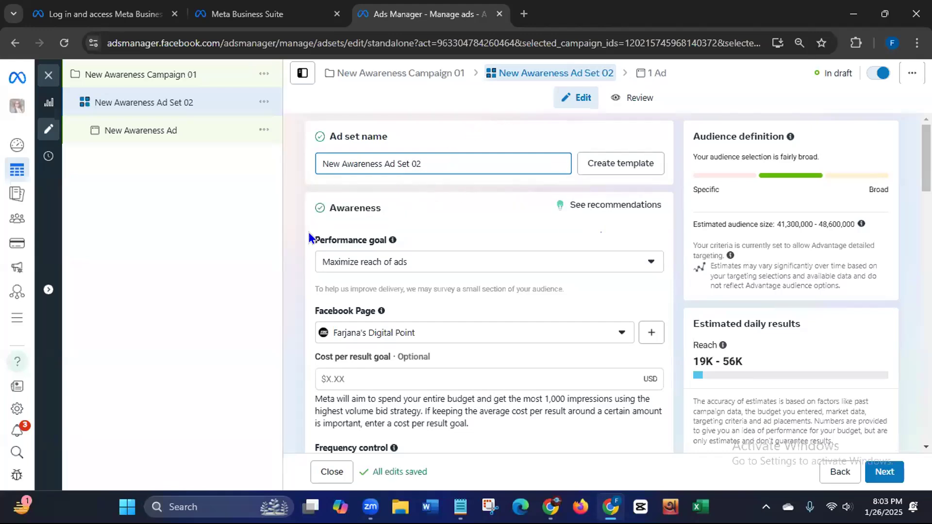
left_click(651, 260)
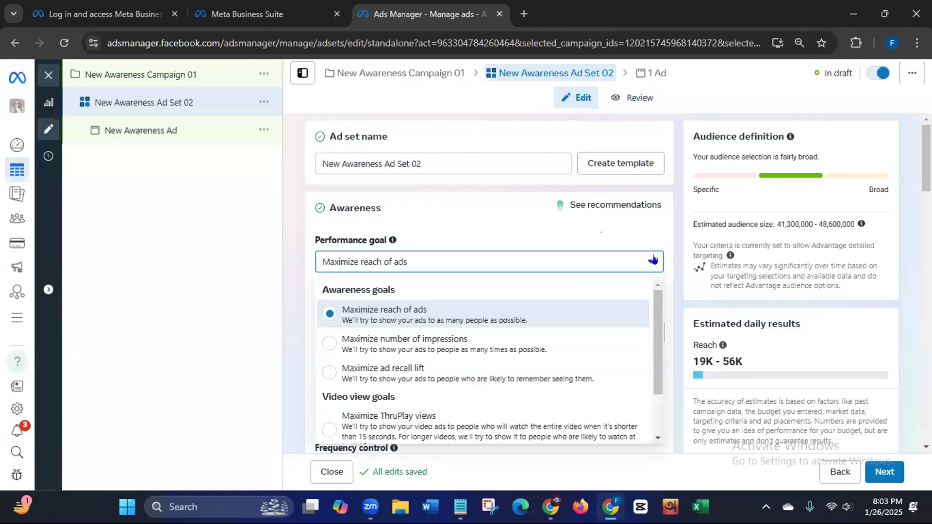
left_click(415, 315)
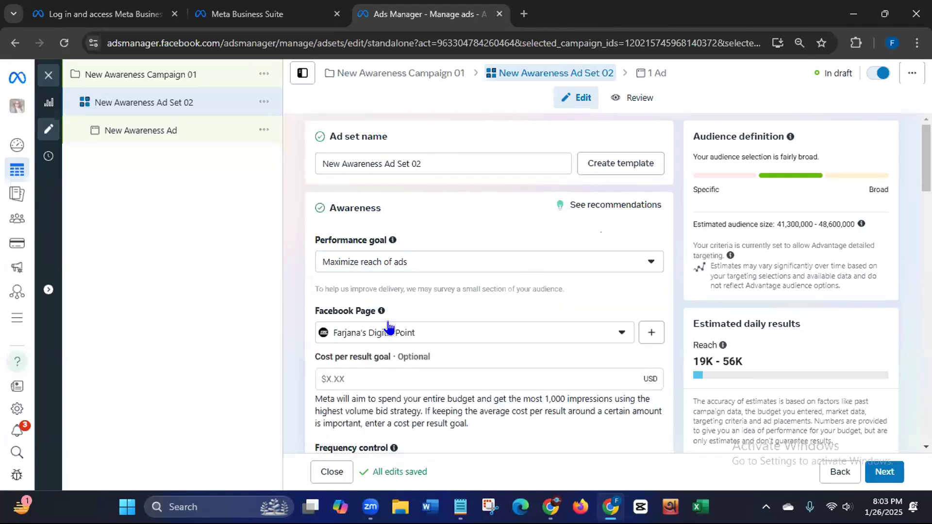
Step: Set the ad set's Facebook Page to Learn with Liza
left_click(620, 335)
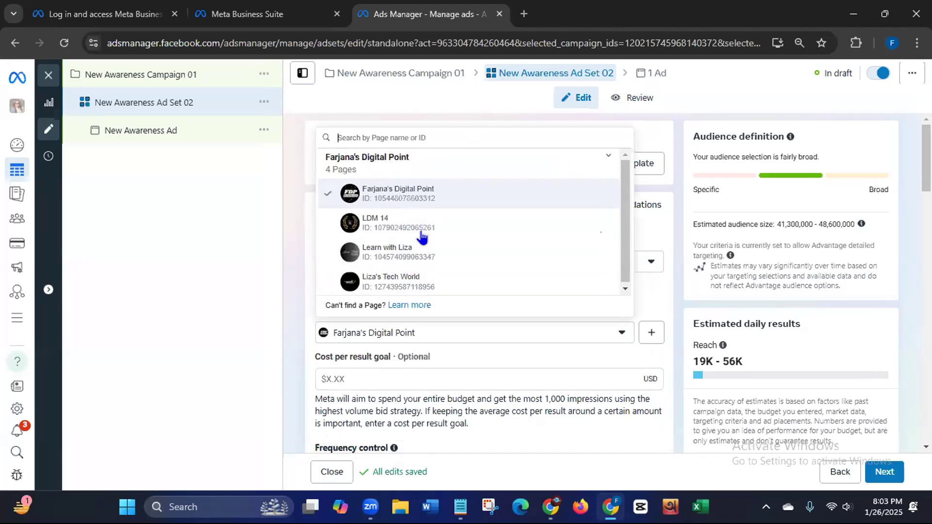
left_click_drag(623, 231, 618, 244)
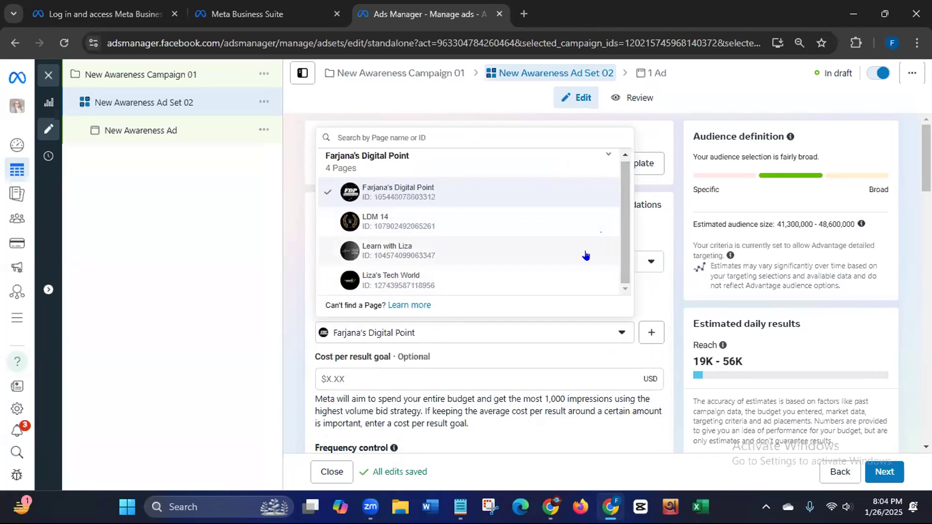
left_click(393, 281)
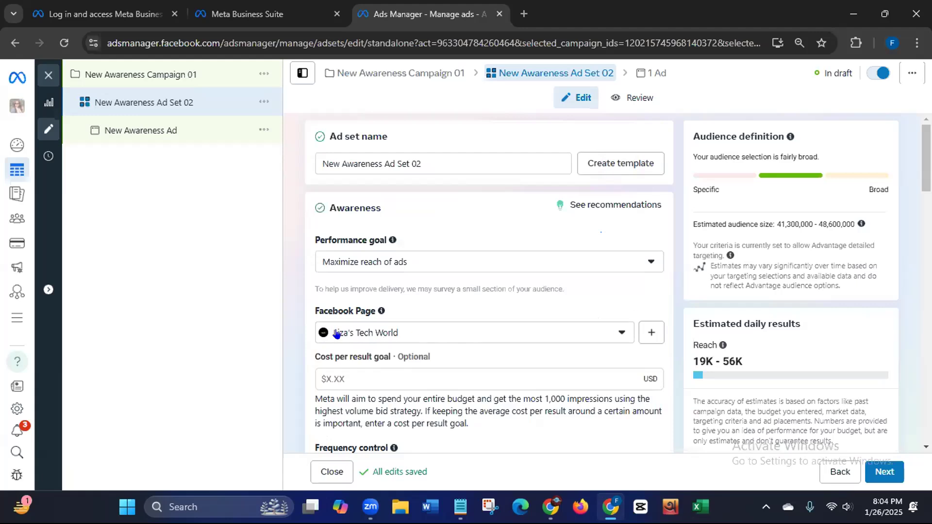
left_click(615, 333)
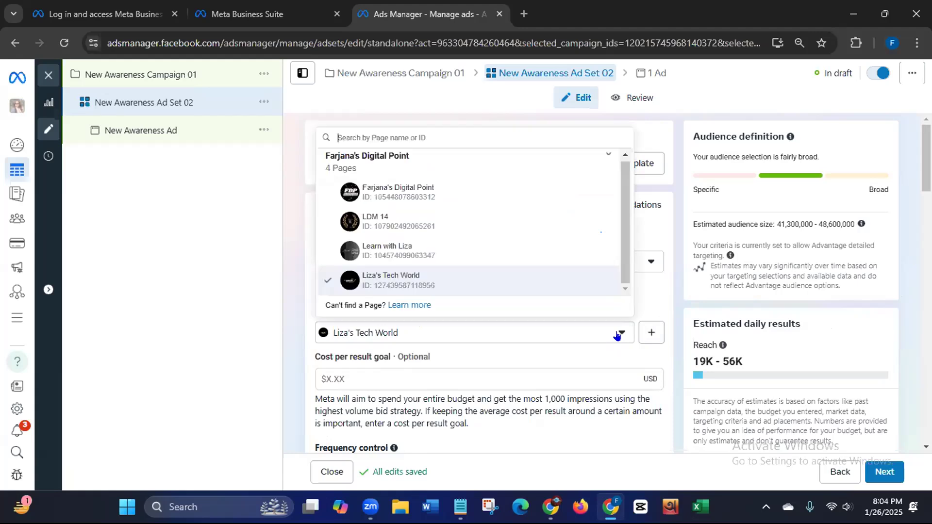
left_click(395, 251)
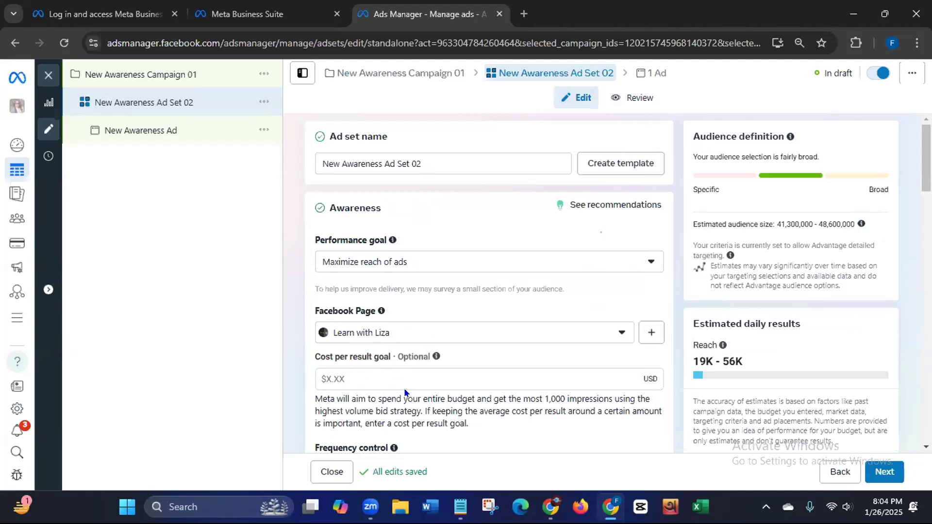
Step: Set the frequency control cap to 5 impressions every 5 days
left_click_drag(926, 167, 902, 247)
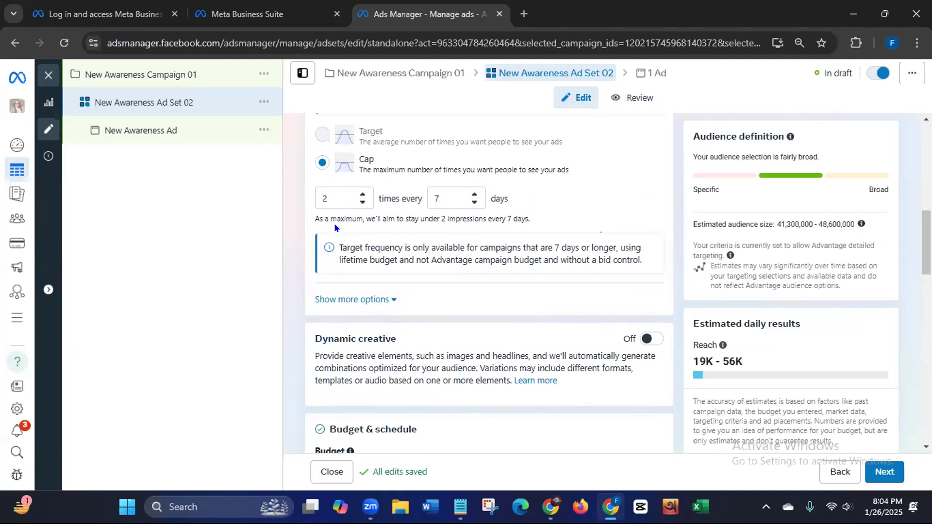
left_click_drag(361, 215, 507, 212)
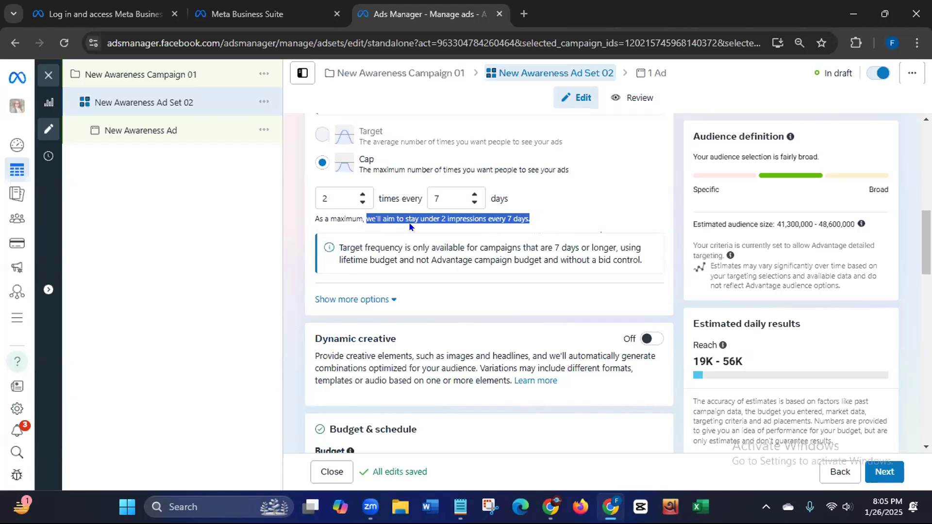
left_click(360, 195)
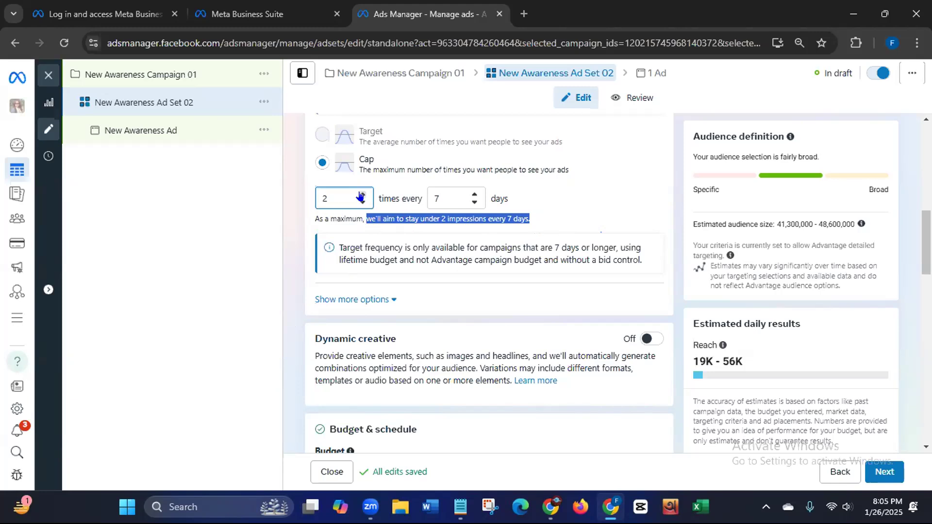
left_click(360, 195)
left_click(360, 195)
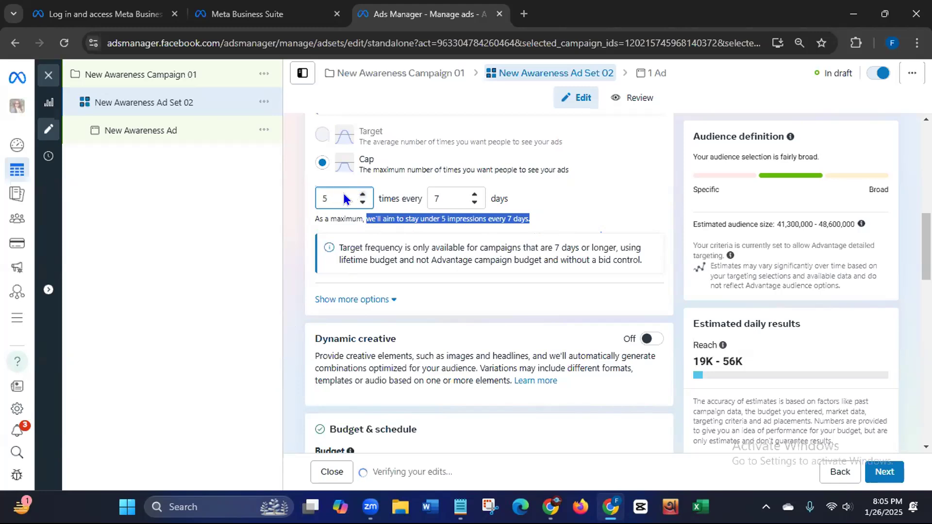
left_click(474, 202)
left_click(474, 202)
left_click(475, 202)
left_click(475, 202)
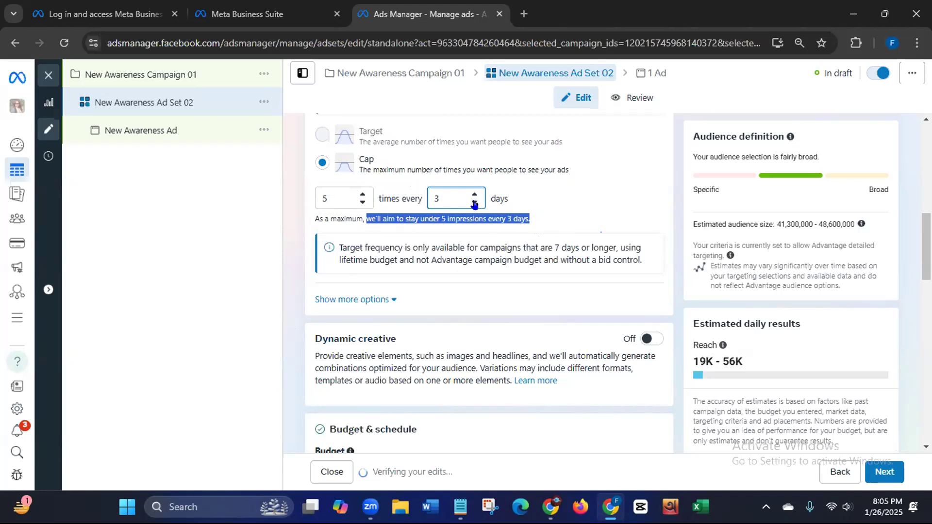
left_click(474, 195)
left_click(474, 195)
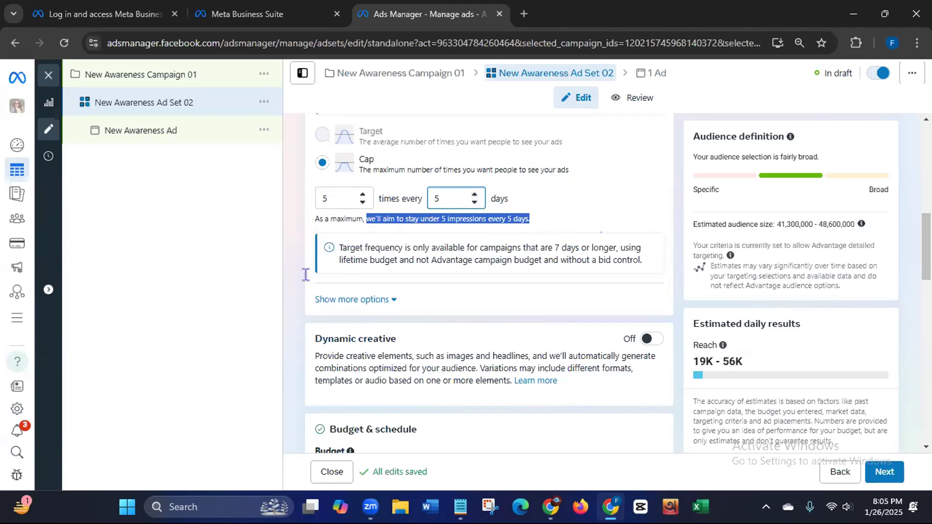
left_click(276, 318)
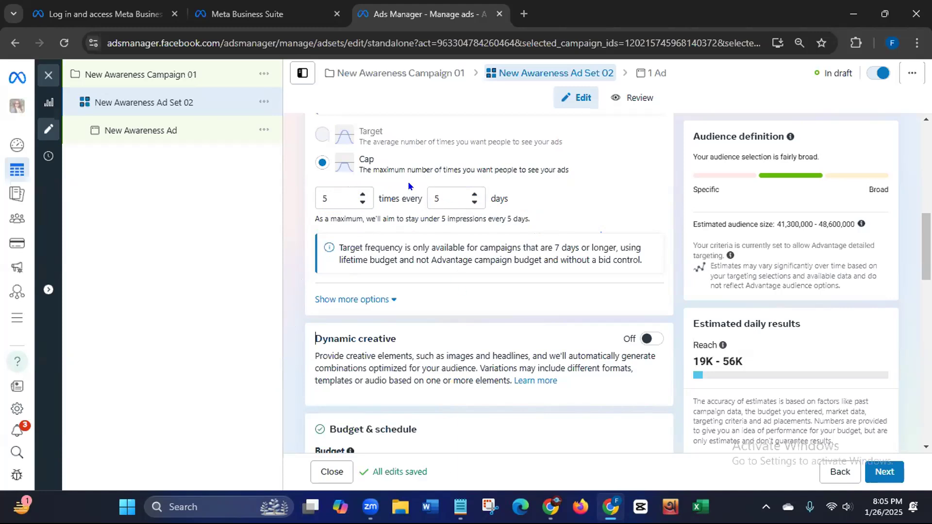
Step: Keep the $5.00 daily budget and add an end date to the ad set schedule
left_click_drag(912, 234, 911, 296)
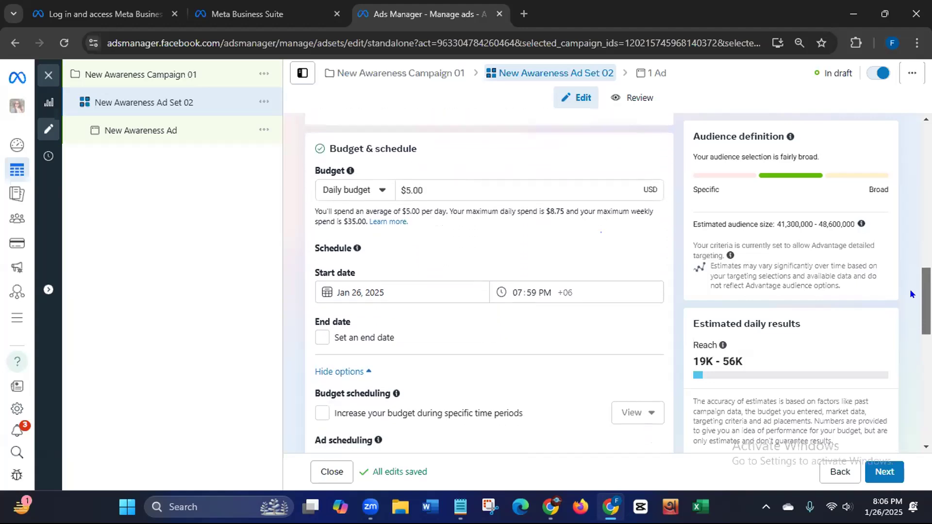
left_click(379, 192)
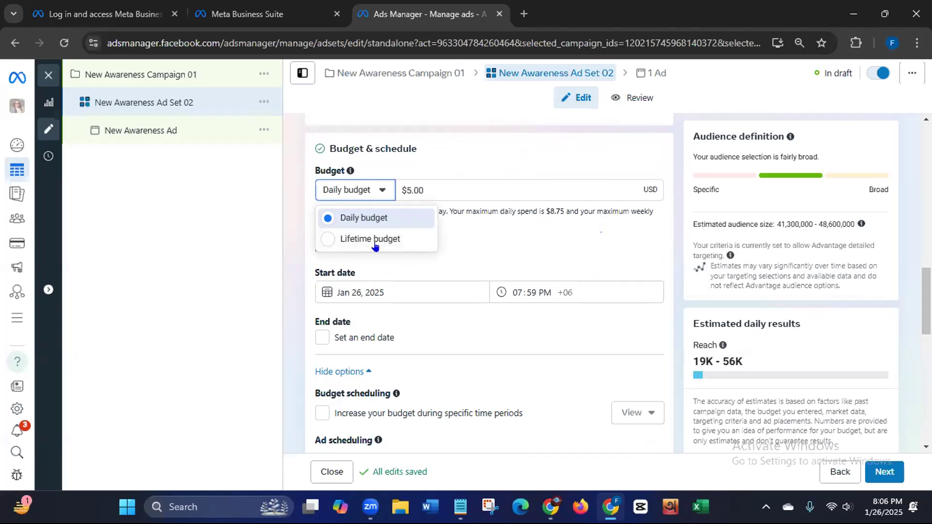
left_click(290, 232)
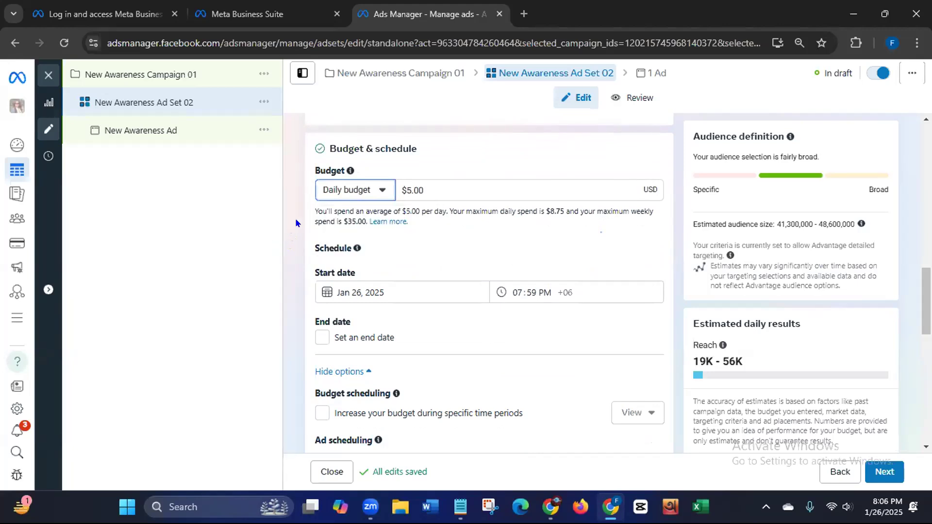
left_click(413, 190)
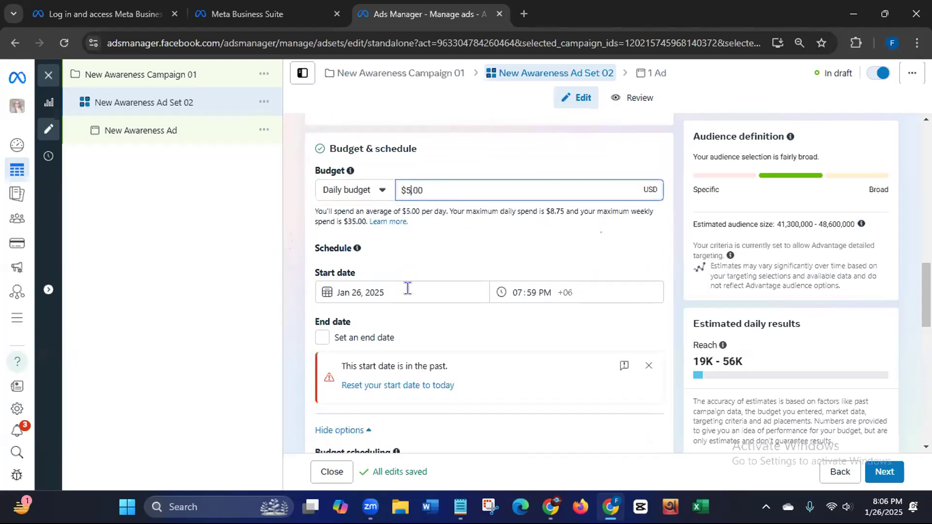
left_click(318, 340)
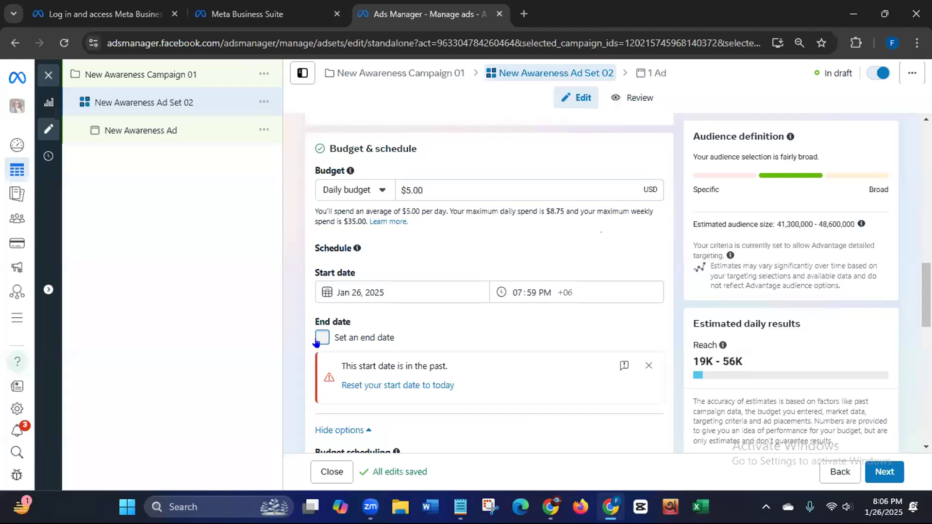
left_click(517, 290)
left_click(351, 291)
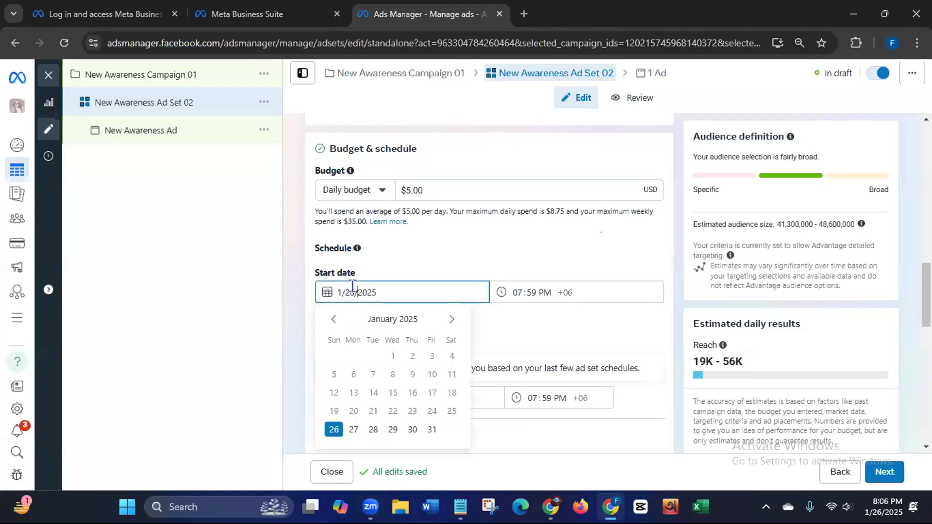
Step: Set the ad set to start on January 27, 2025 at 12:00 AM
left_click(353, 430)
left_click(518, 289)
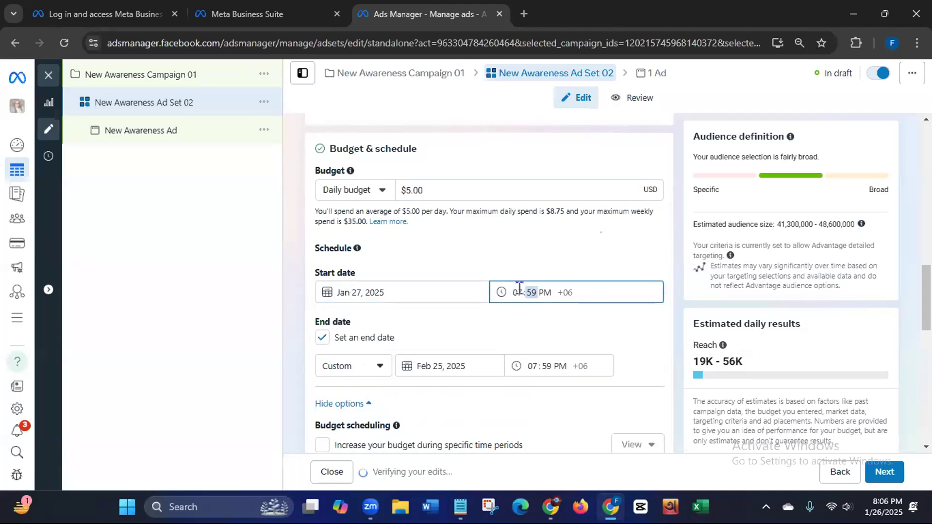
left_click(514, 291)
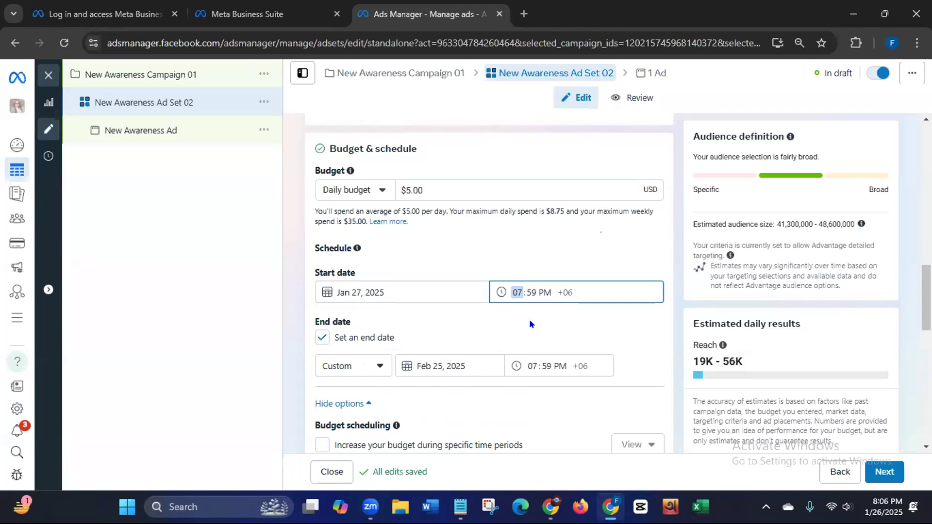
left_click(538, 288)
key("a")
left_click(515, 286)
type("12")
type("11")
left_click(527, 309)
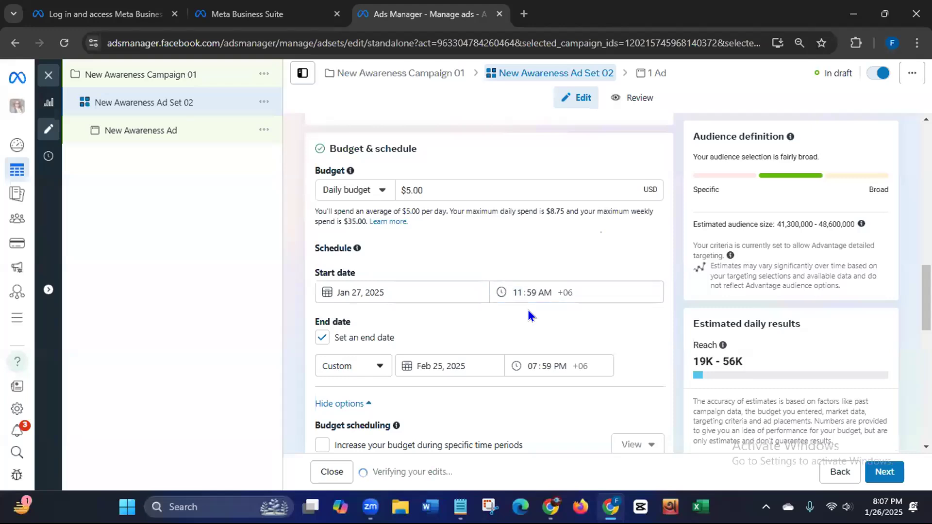
left_click(513, 286)
key("Up")
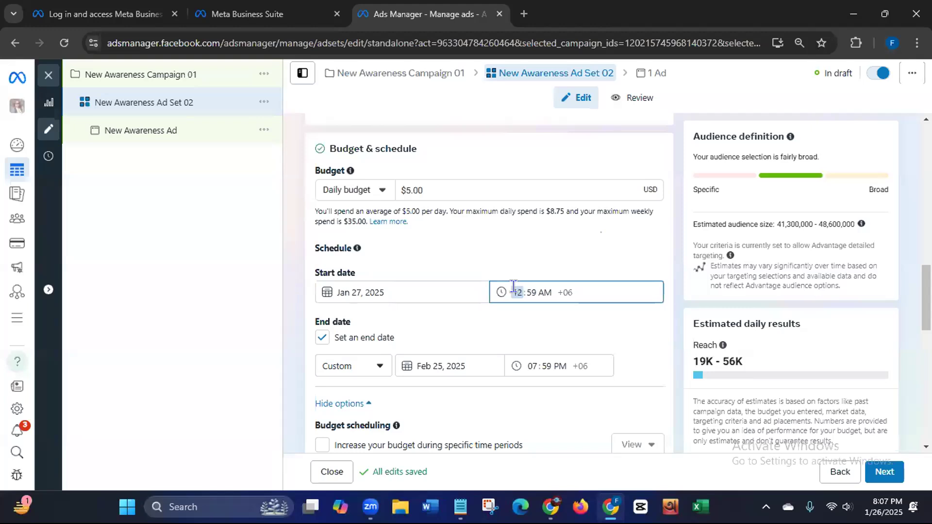
left_click(525, 289)
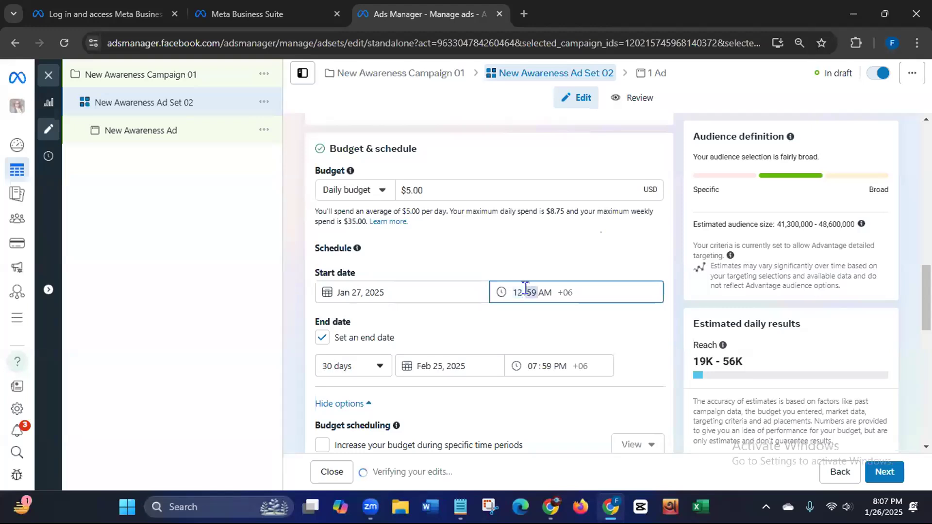
key("Up")
left_click(540, 325)
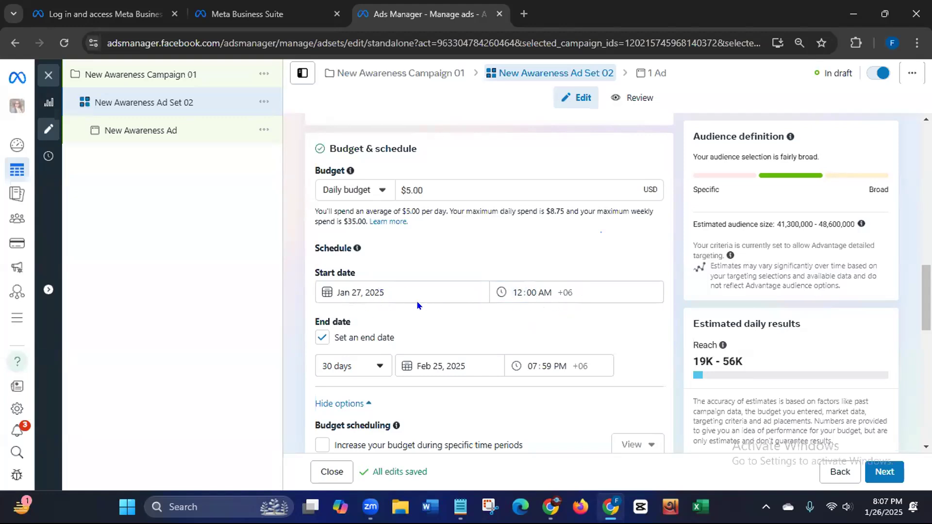
Step: Choose a 14-day duration so the ad set ends on Feb 10, 2025
left_click(379, 369)
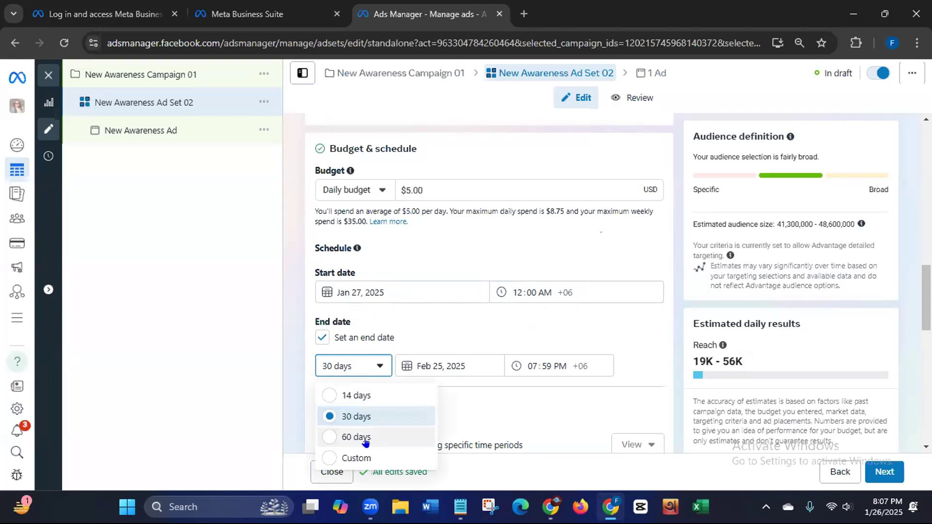
left_click(360, 395)
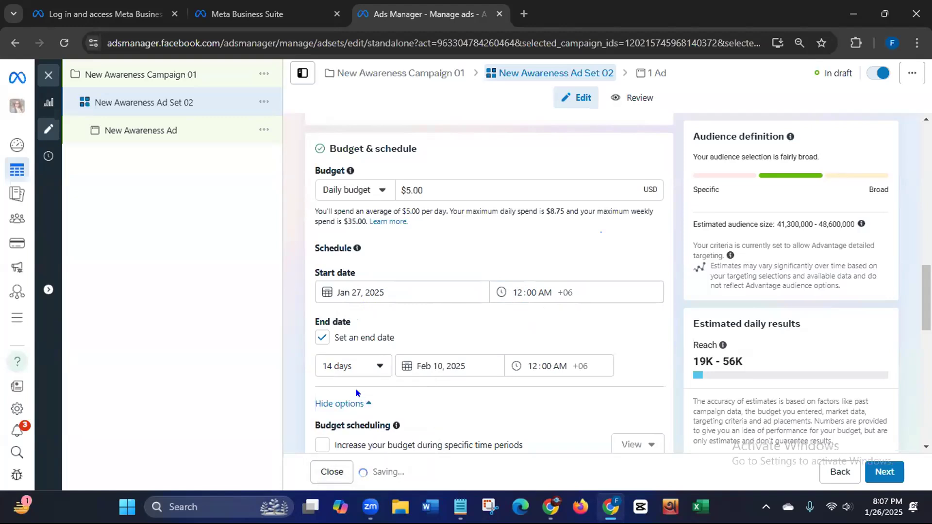
left_click_drag(926, 292, 926, 321)
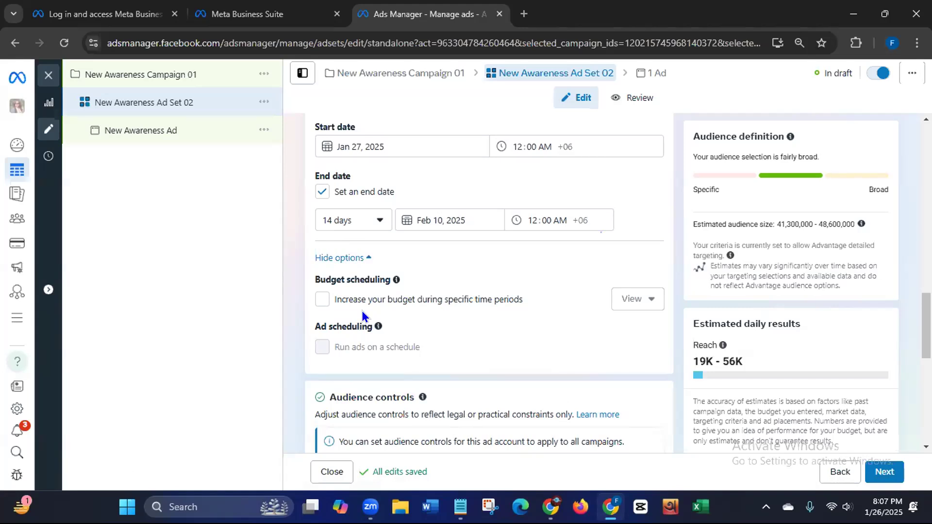
Step: Edit the target locations and add Dhaka, Dhaka Division
key("alt+h")
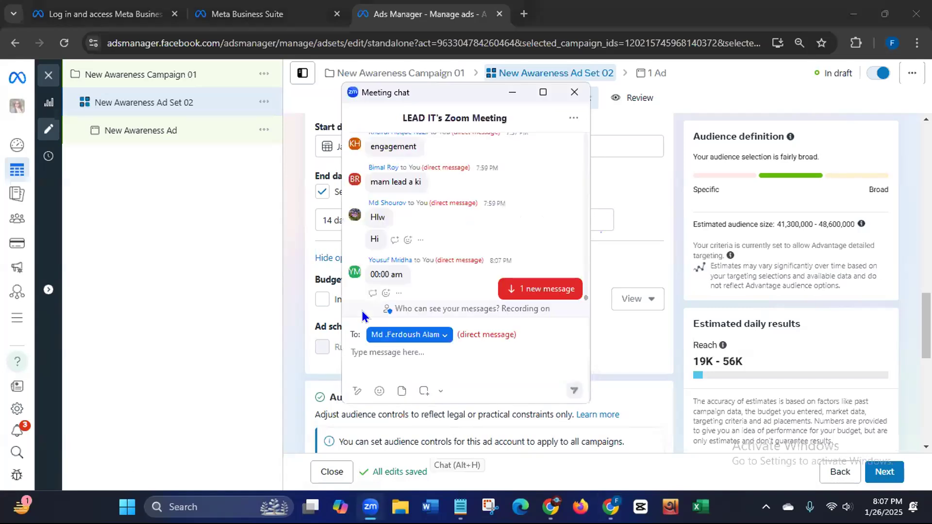
key("alt+h")
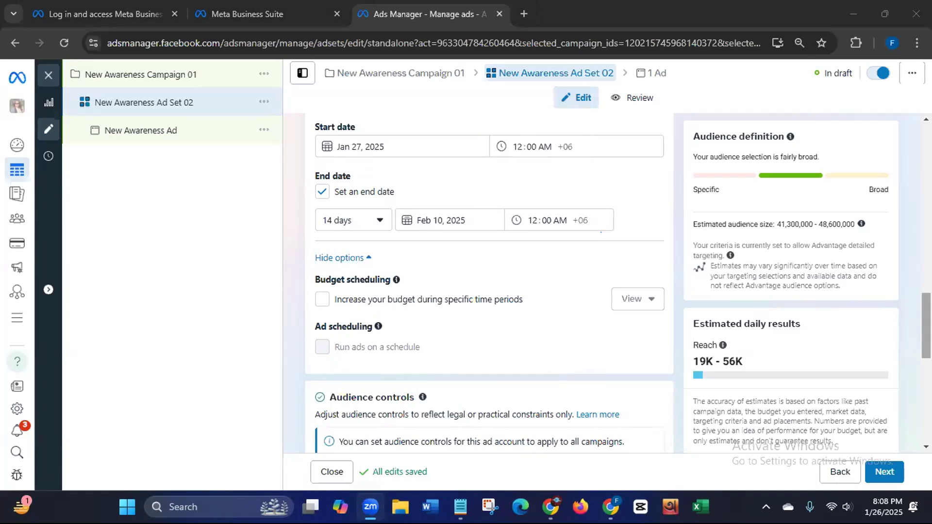
scroll(926, 327, "down", 5)
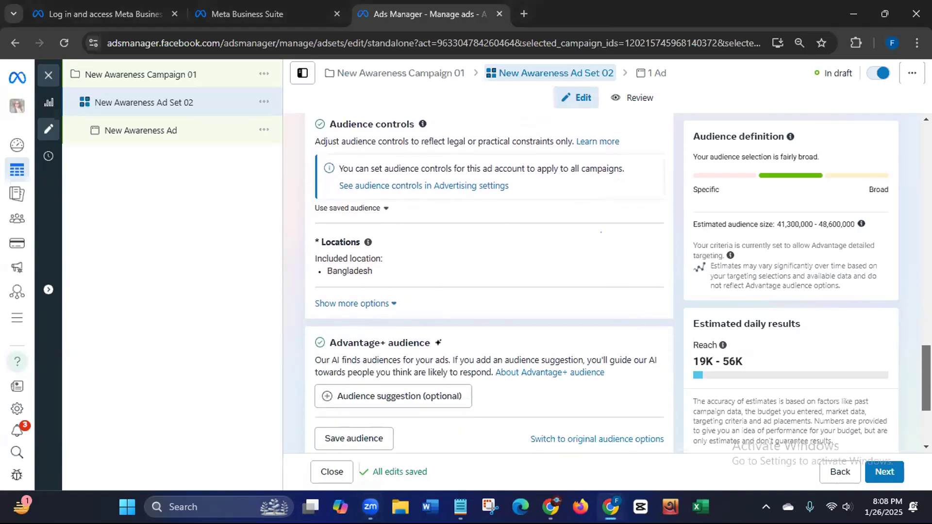
scroll(926, 326, "down", 2)
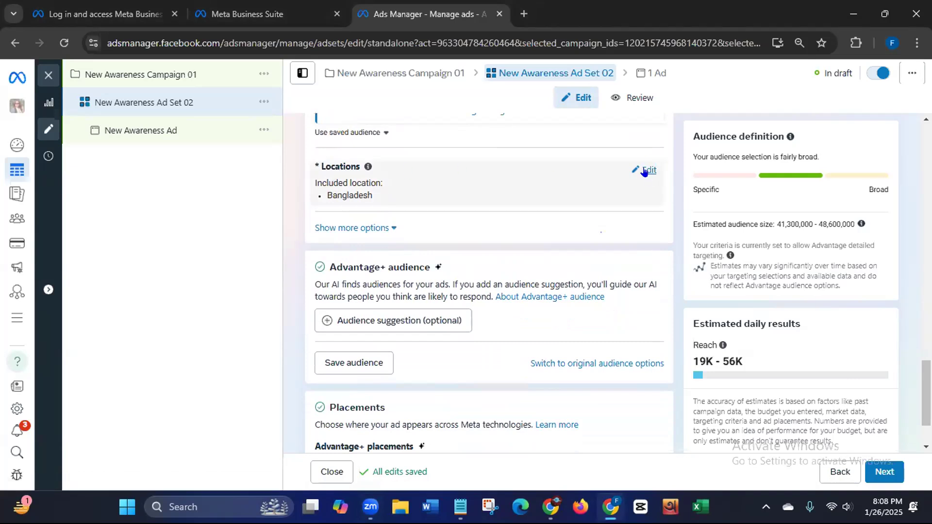
left_click(647, 170)
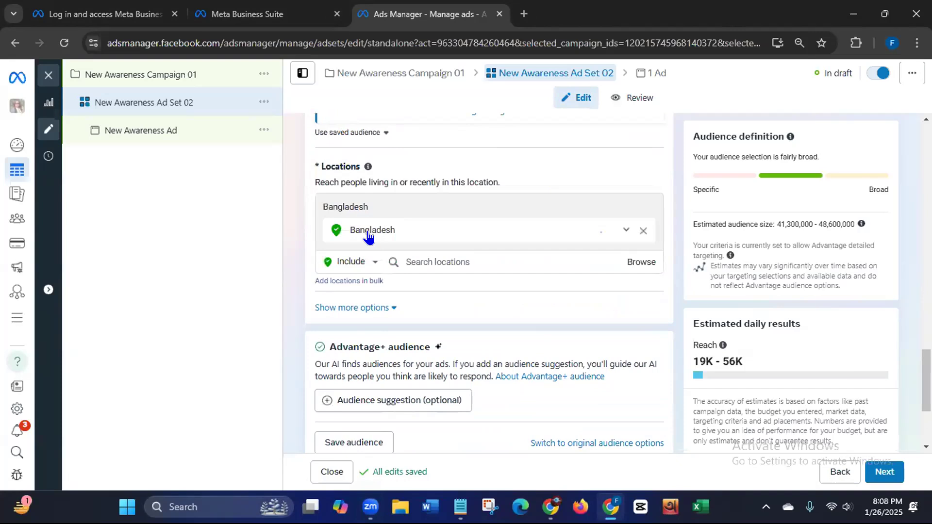
left_click(430, 257)
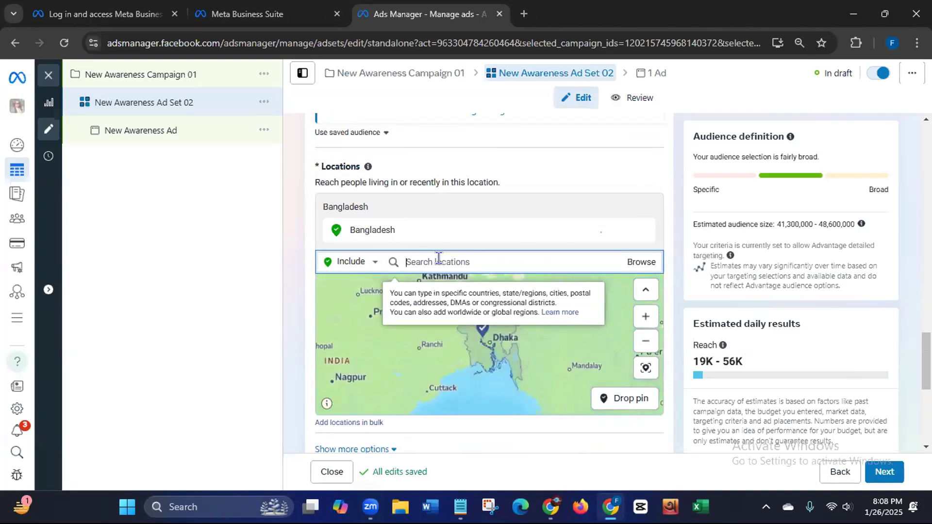
type("Dhaka")
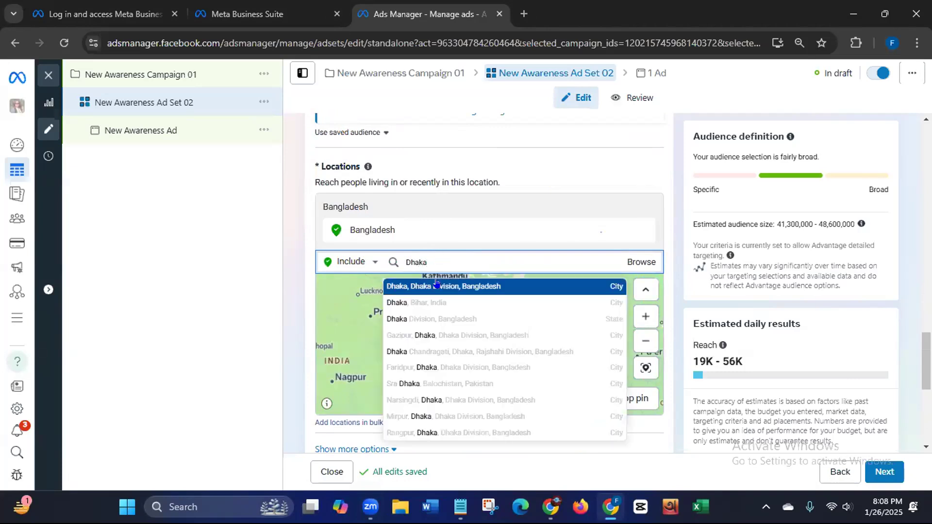
left_click(437, 279)
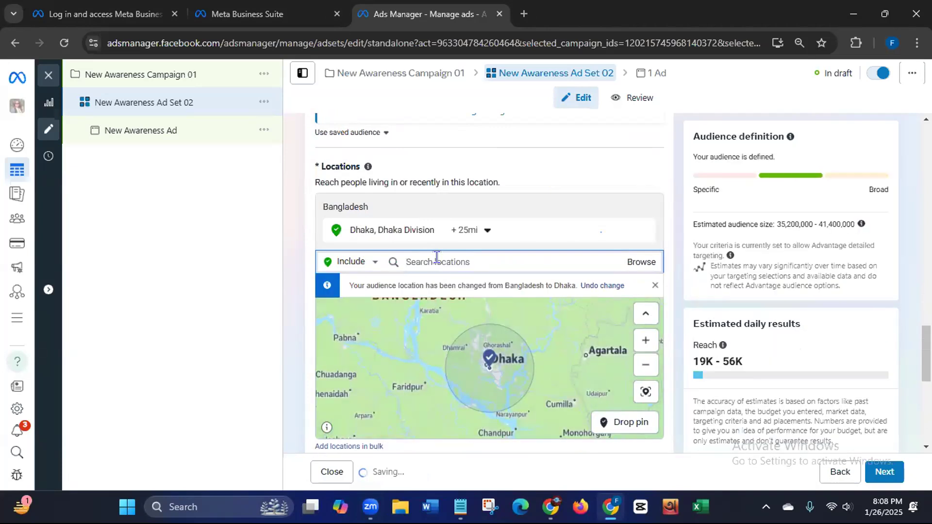
Step: Add Chittagong Division and Sylhet, Sylhet Division to the target locations
type("chi")
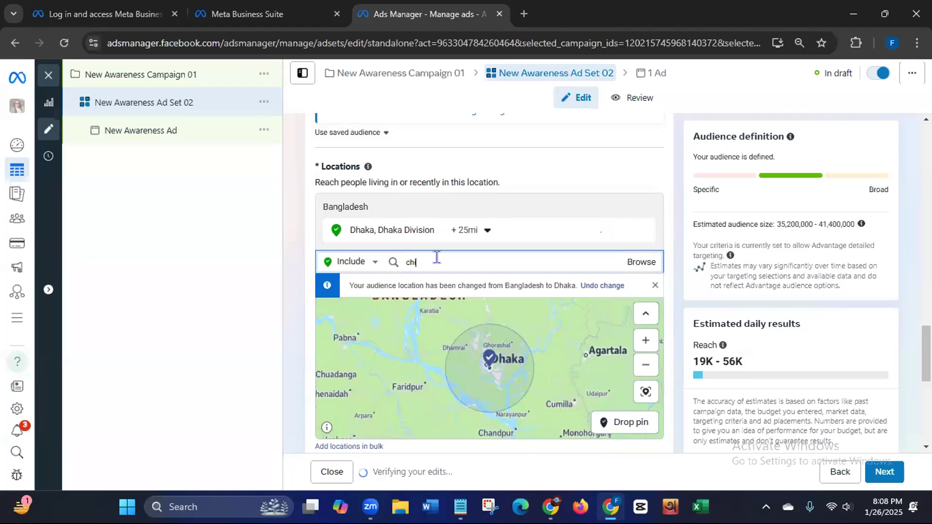
type("ttag")
type("on")
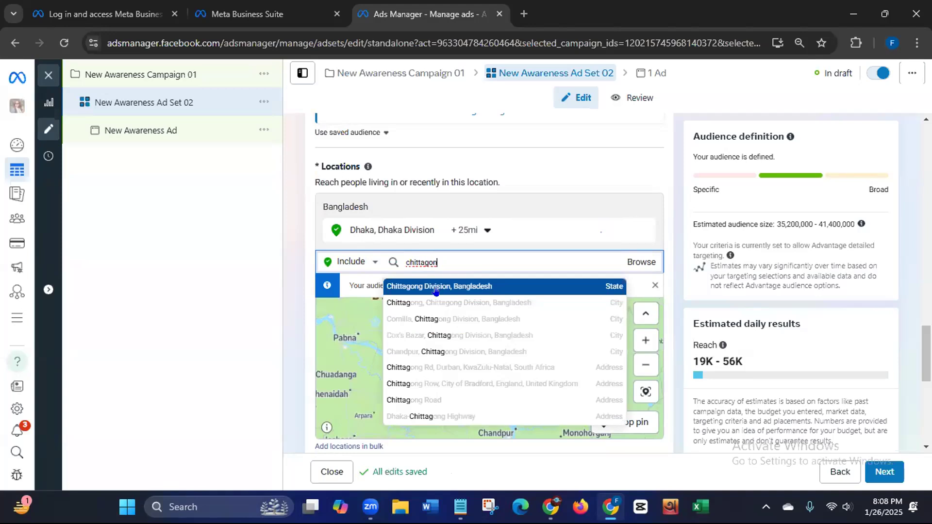
left_click(436, 289)
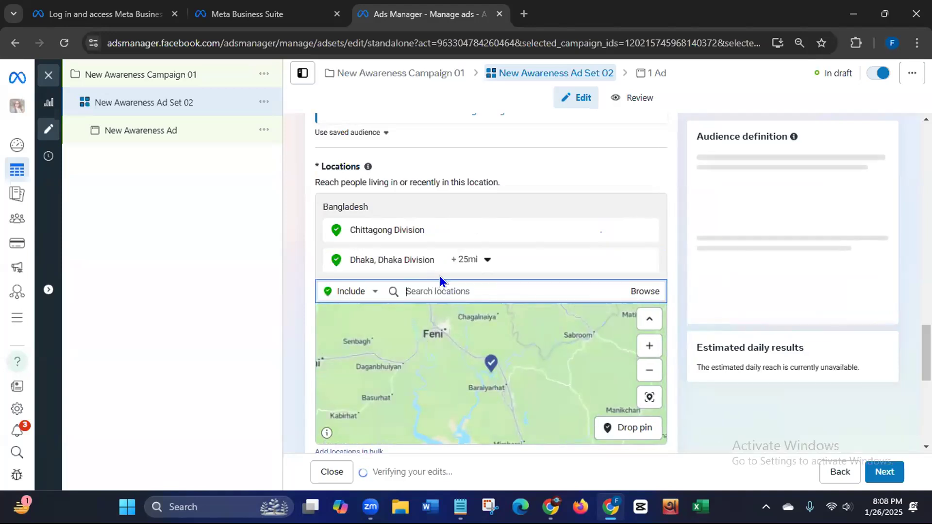
type("sylhet")
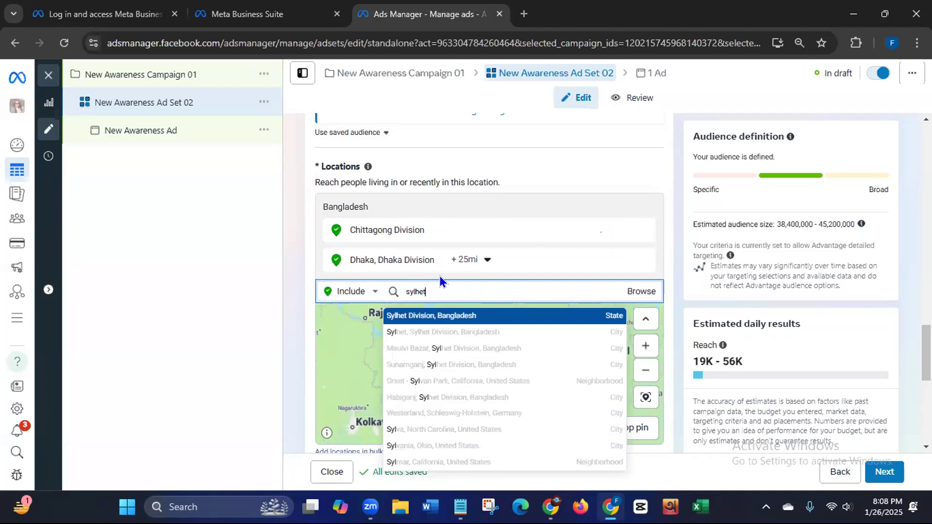
left_click(427, 316)
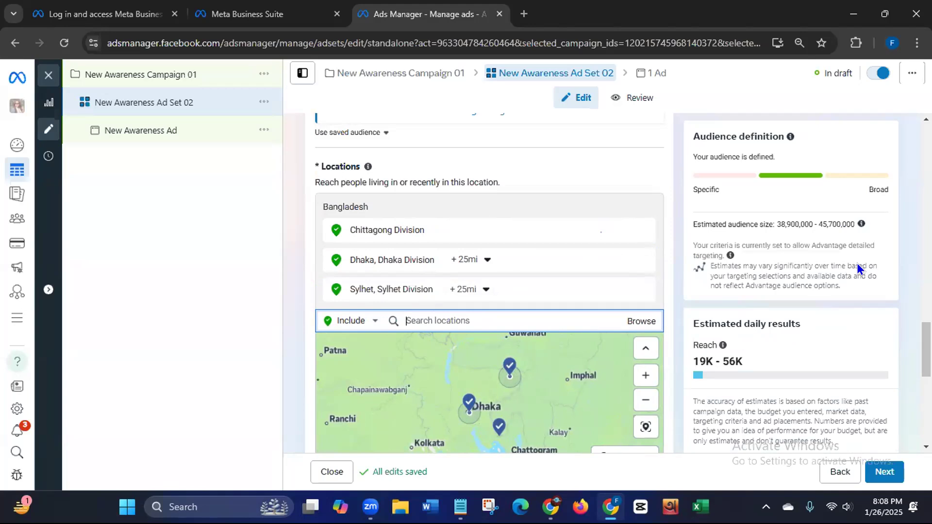
scroll(489, 281, "down", 3)
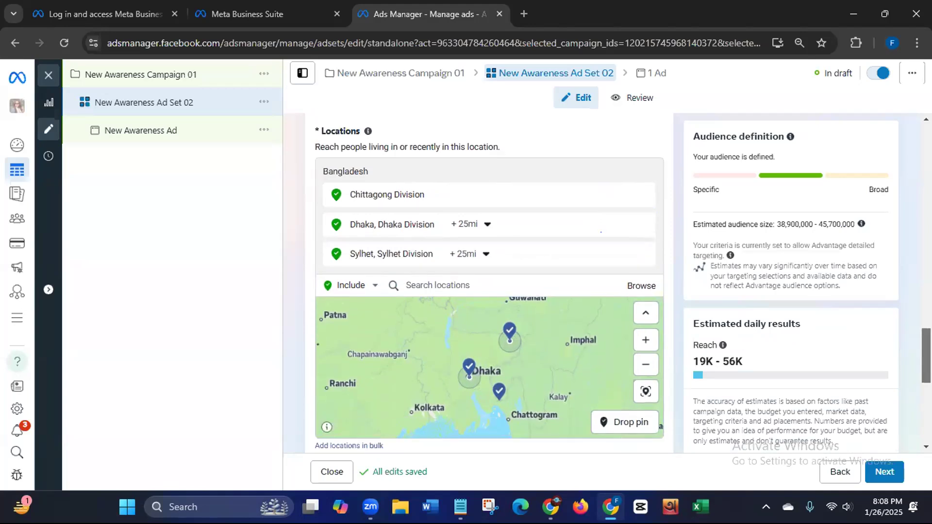
scroll(617, 299, "down", 2)
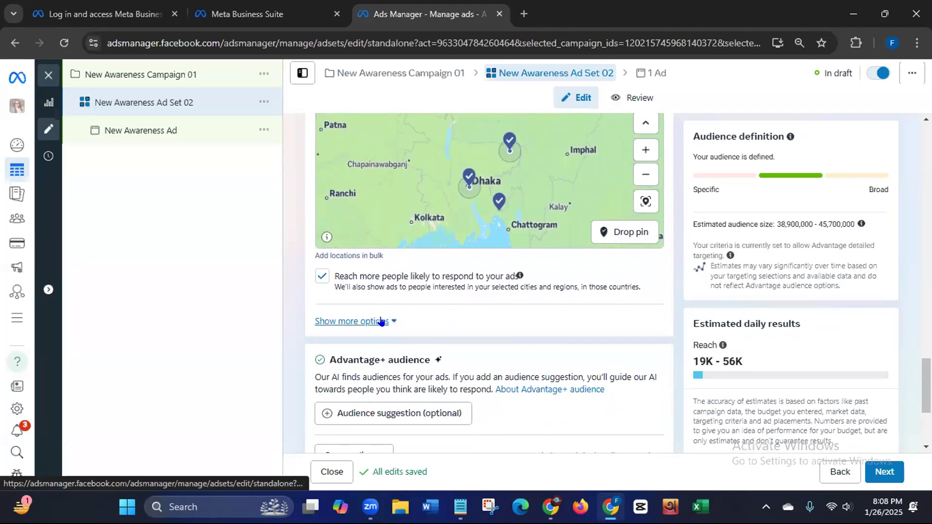
Step: Reveal the extra audience options and keep the minimum age at 18
left_click(386, 321)
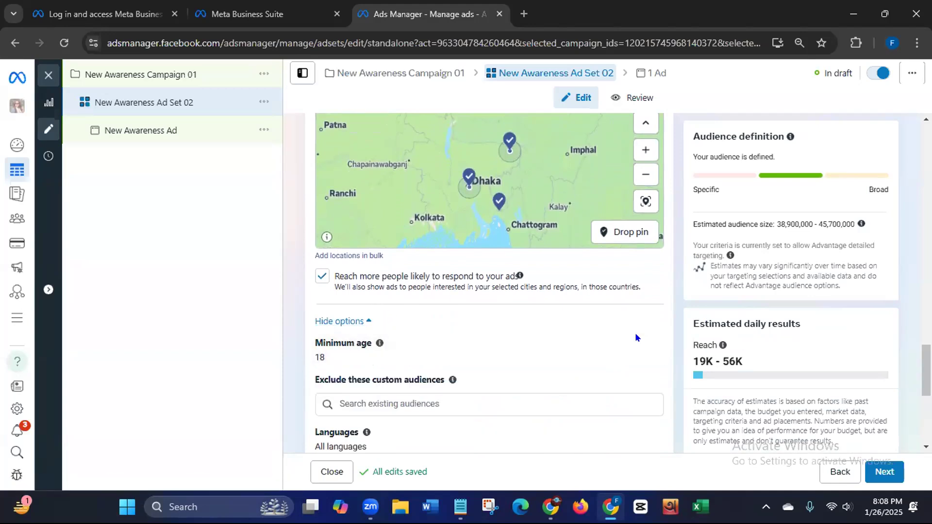
left_click(641, 342)
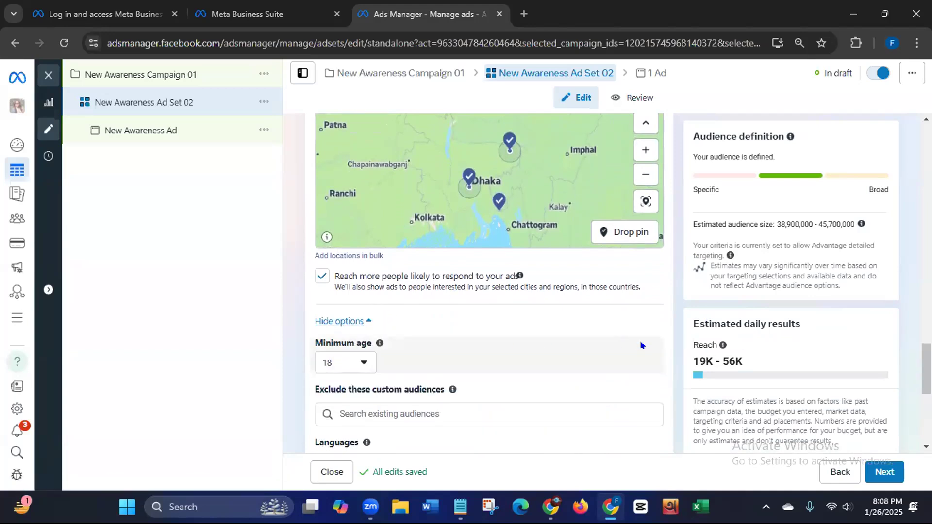
left_click(363, 362)
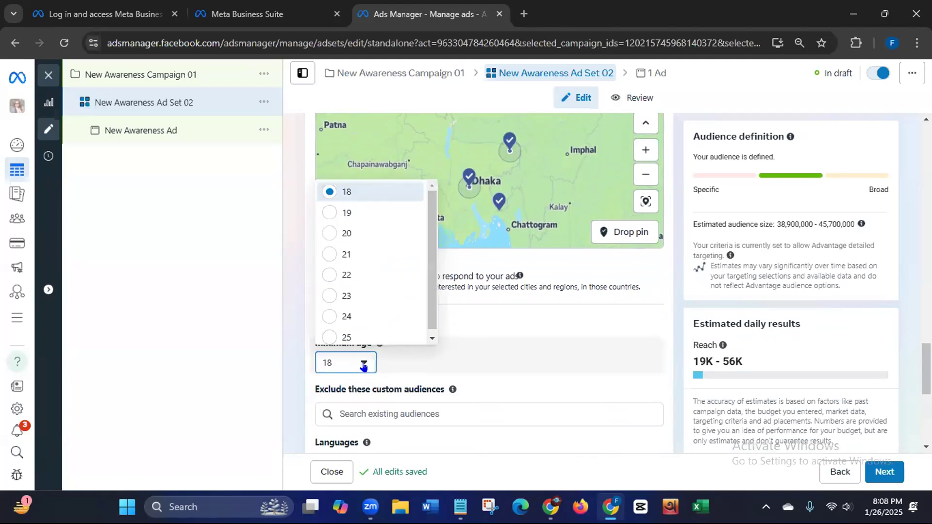
left_click(365, 194)
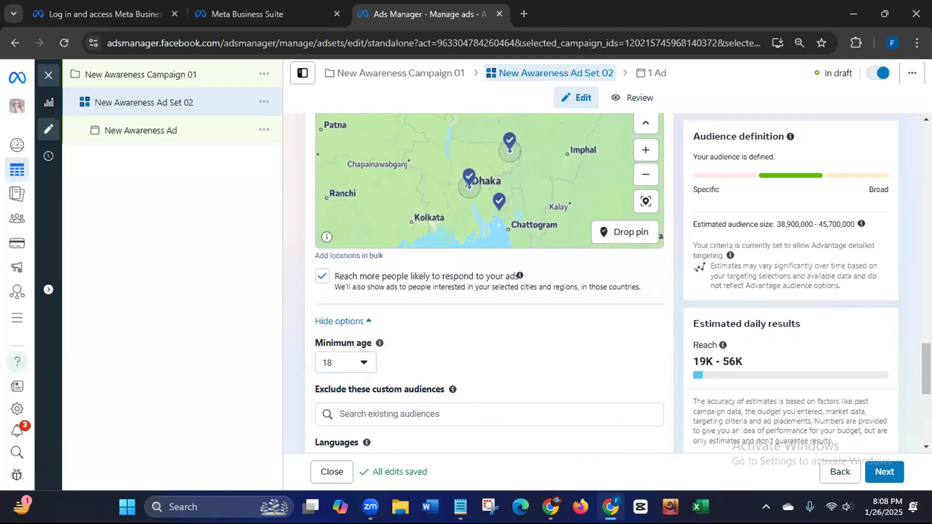
scroll(490, 281, "down", 3)
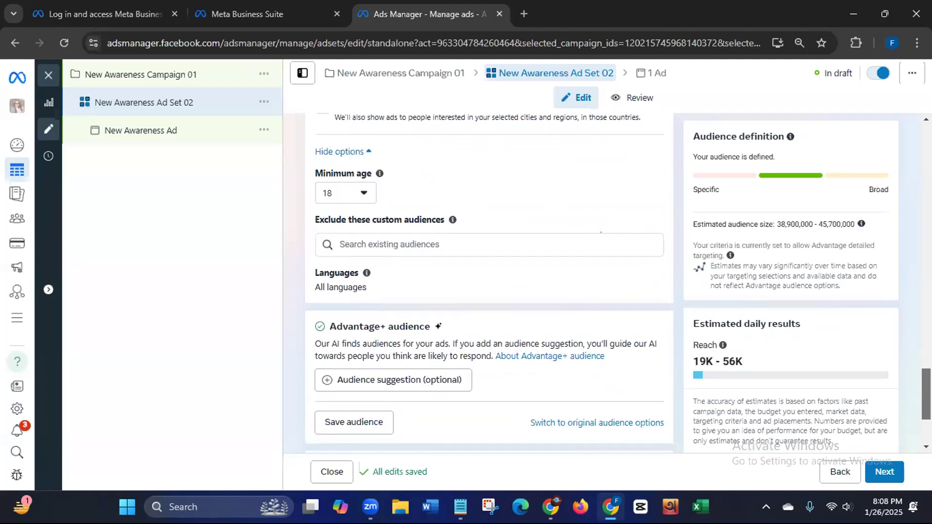
scroll(489, 282, "up", 1)
scroll(489, 281, "down", 1)
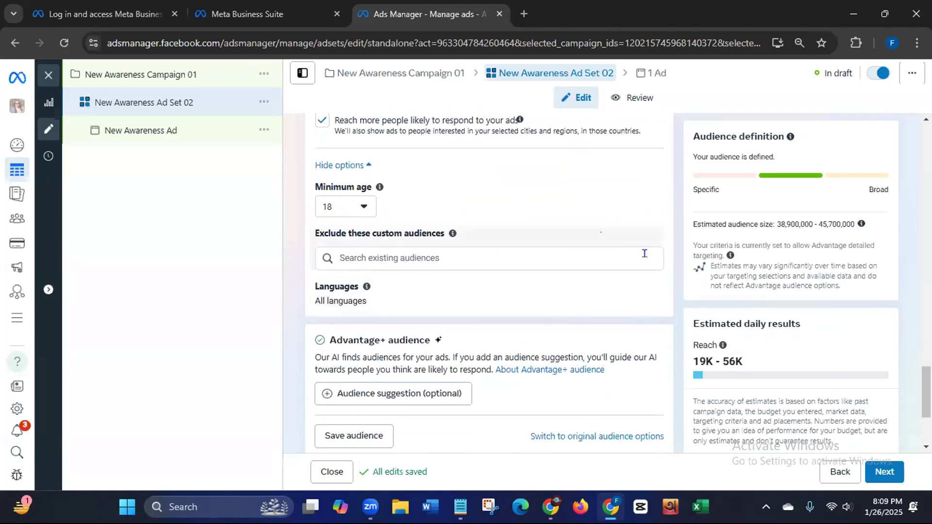
Step: Search 'digital' among custom audiences to exclude, clear it, then open Languages for editing
left_click(604, 254)
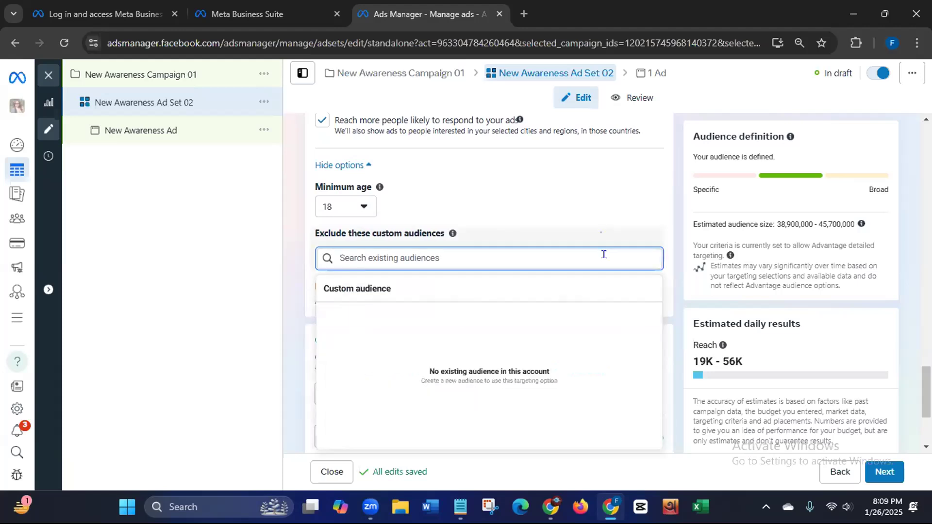
type("digi")
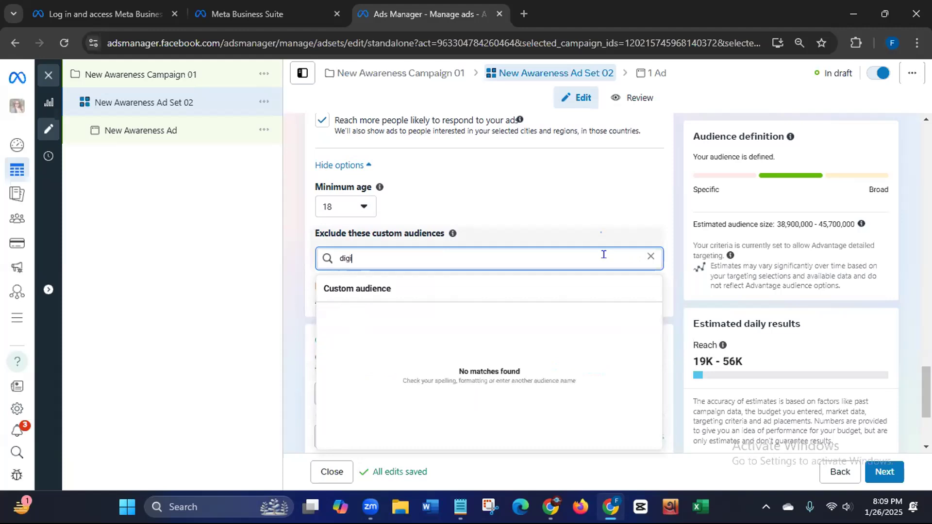
type("tal")
key("ctrl+a")
key("BackSpace")
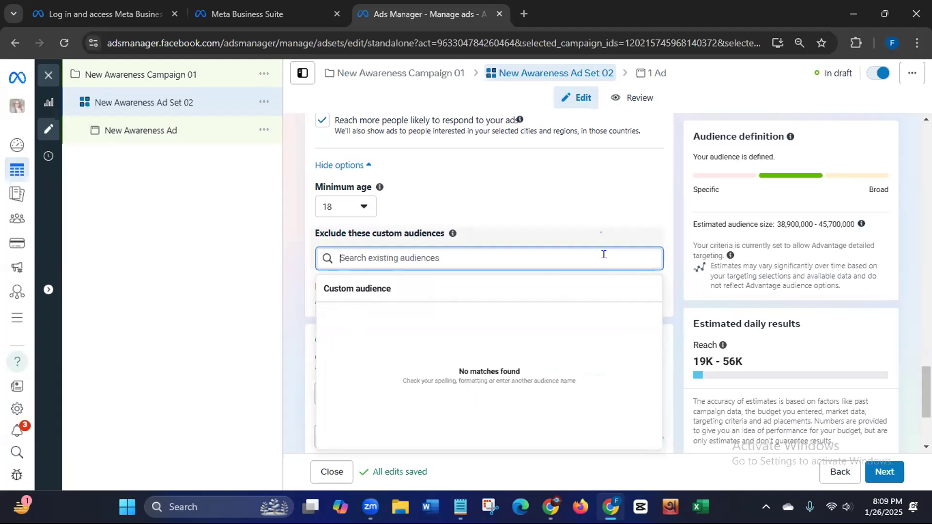
left_click(602, 211)
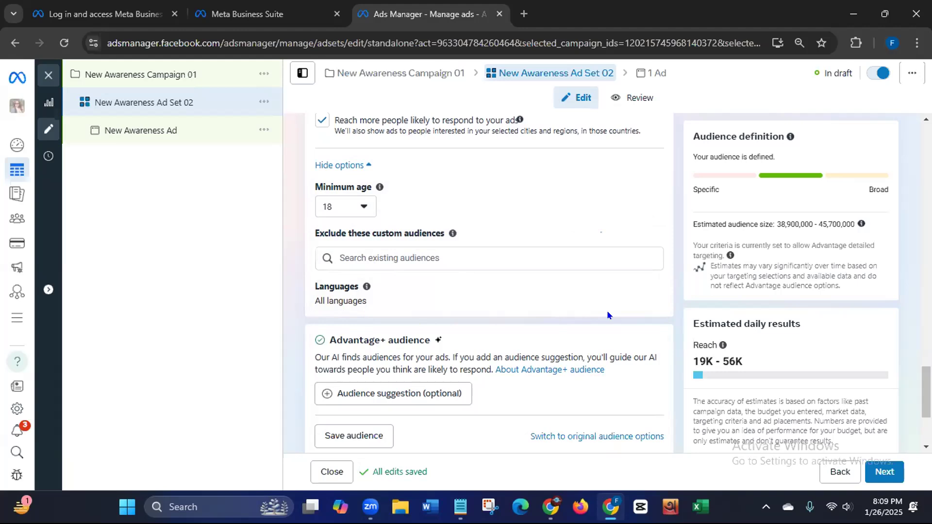
left_click(649, 289)
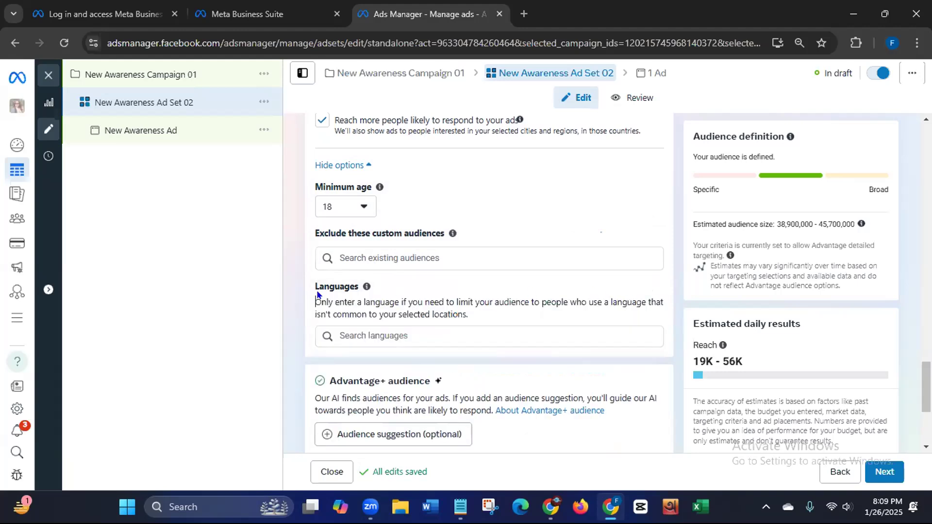
Step: Limit the ad set's audience language to Bengali
left_click(427, 332)
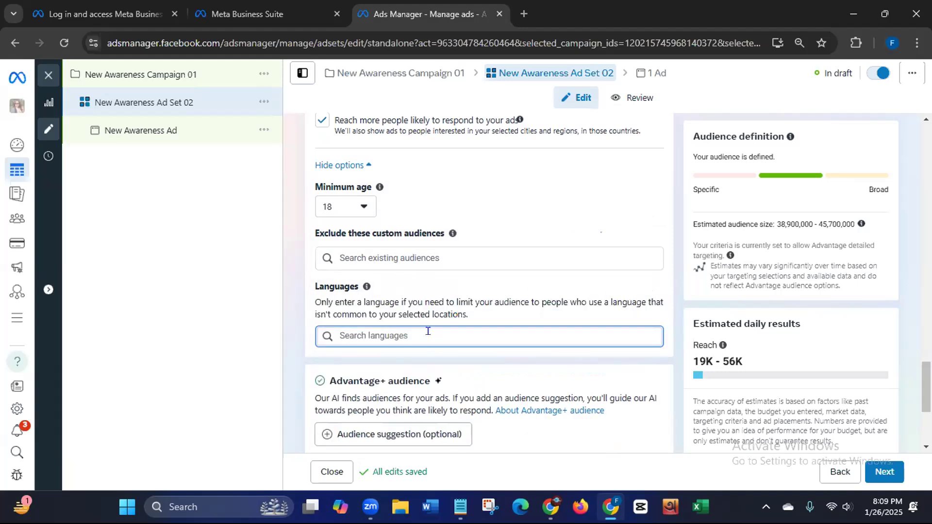
type("b")
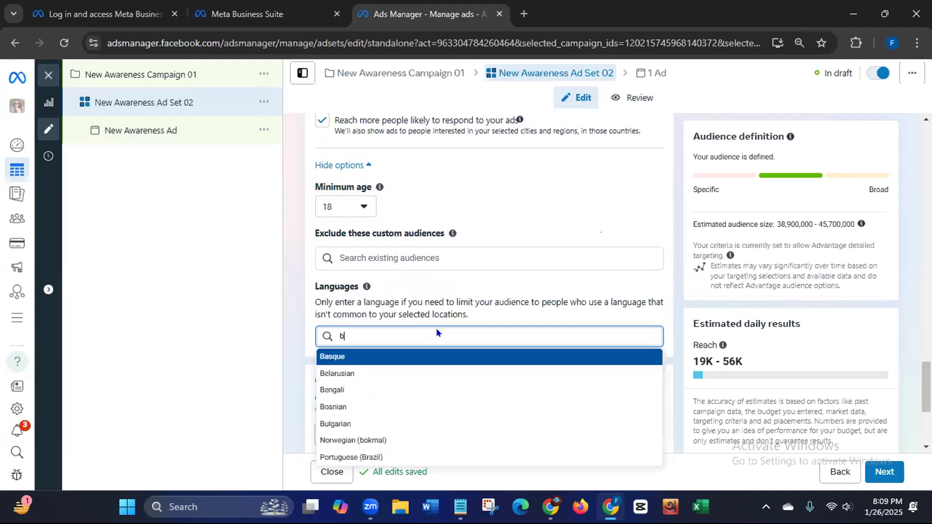
left_click(333, 390)
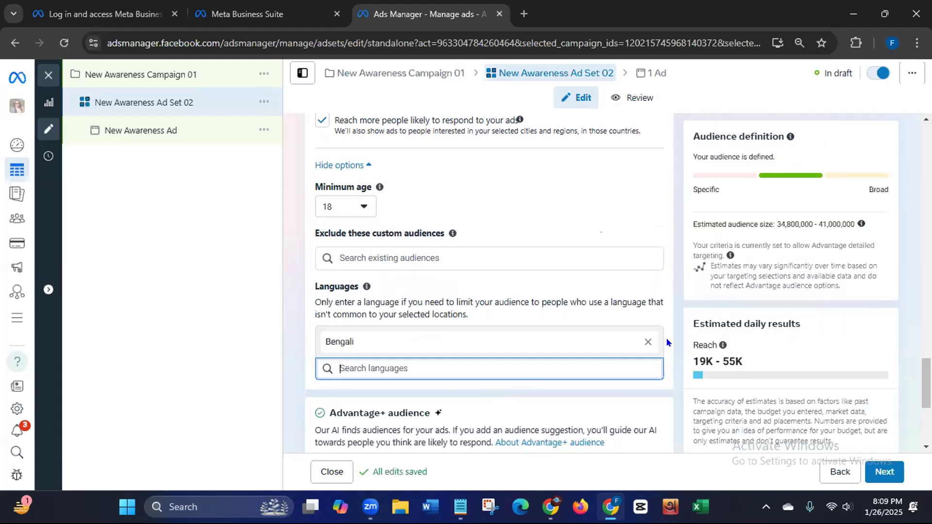
Step: Review the extra placement options and brand safety, then continue to the ad settings
left_click_drag(926, 377, 919, 402)
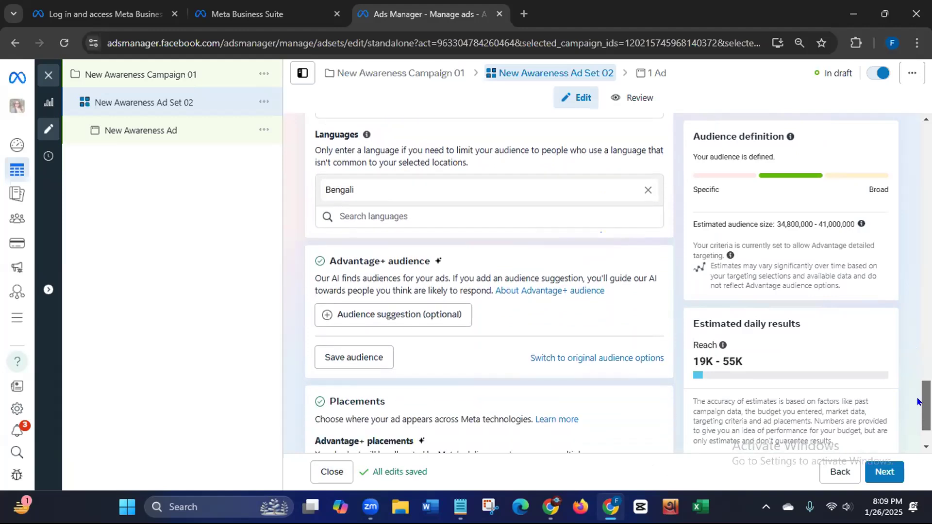
left_click_drag(919, 402, 911, 414)
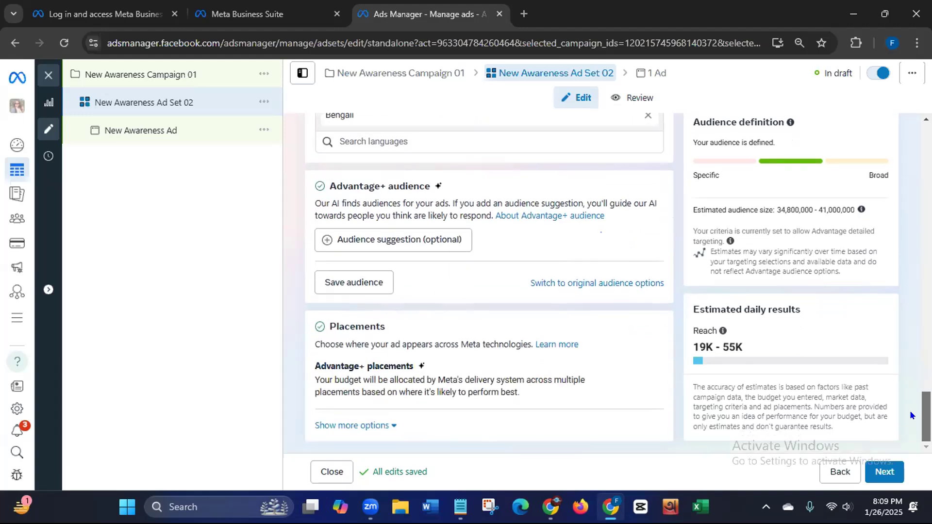
left_click(392, 427)
left_click_drag(926, 411, 888, 276)
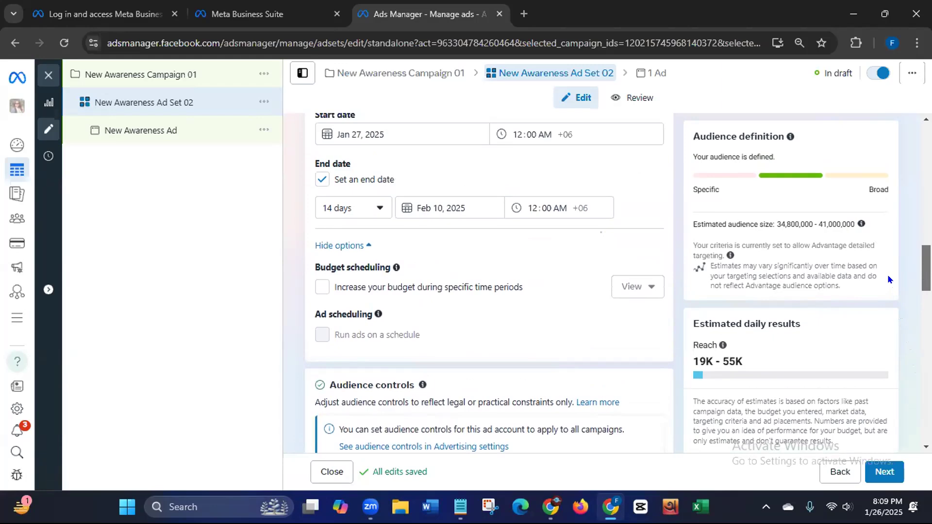
scroll(888, 279, "down", 15)
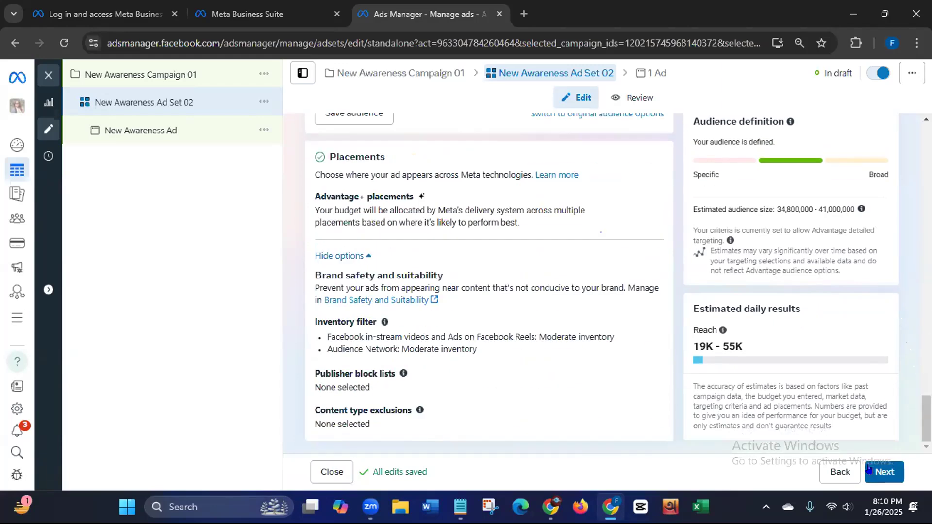
left_click(870, 469)
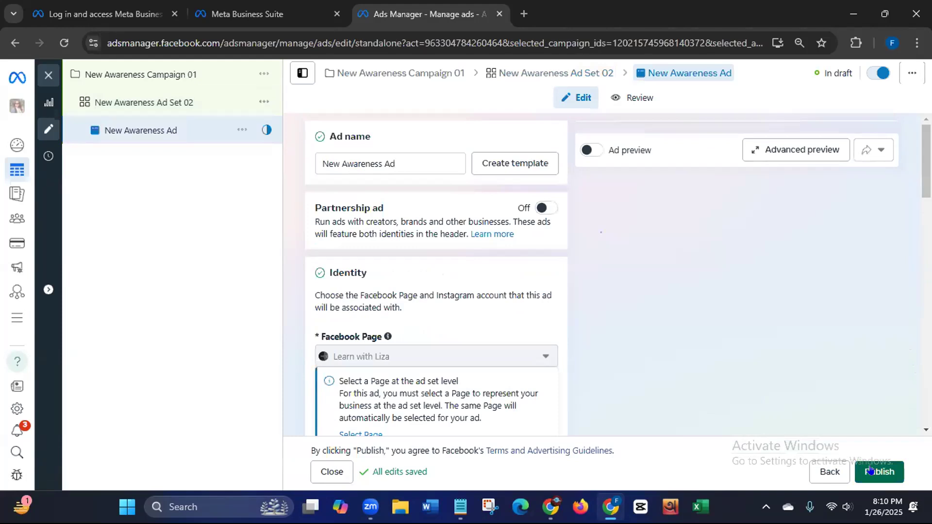
Step: Append '03' to the ad name and switch Ad setup to Use existing post
left_click(399, 160)
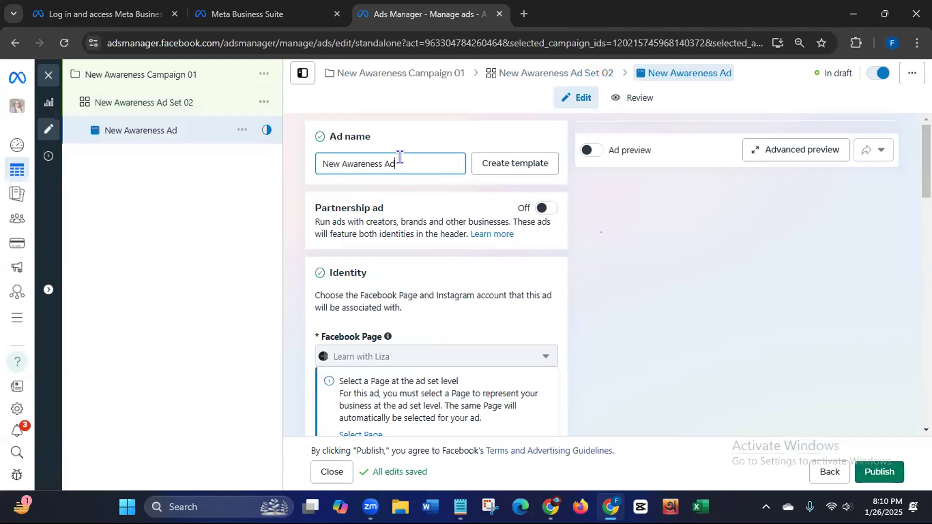
type("03")
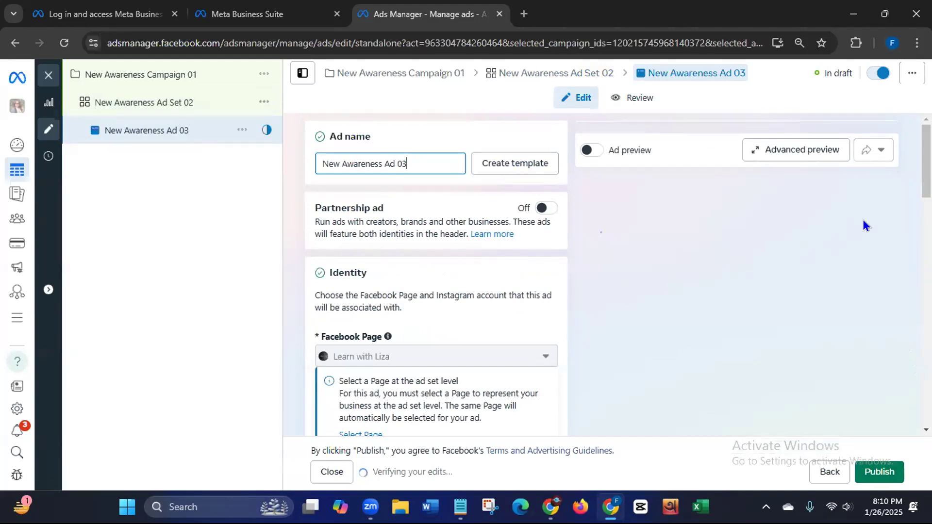
scroll(863, 225, "down", 3)
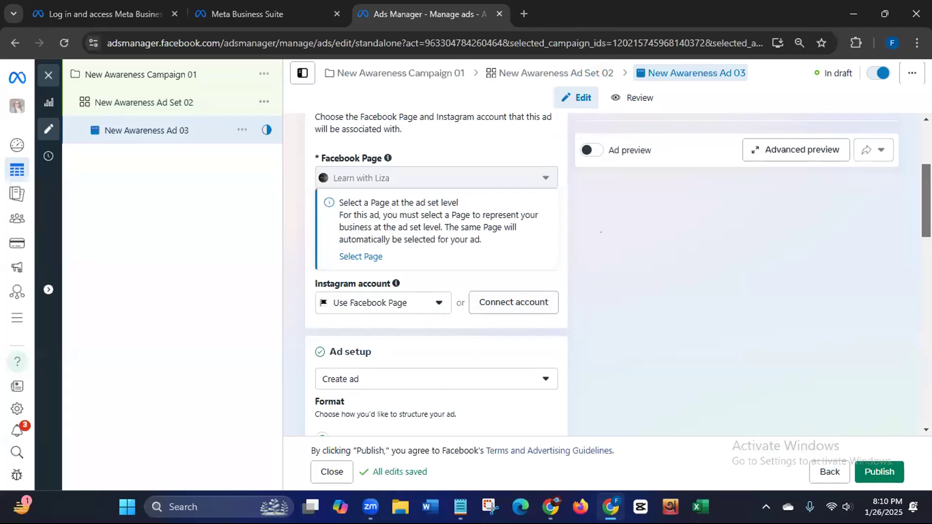
scroll(436, 274, "down", 4)
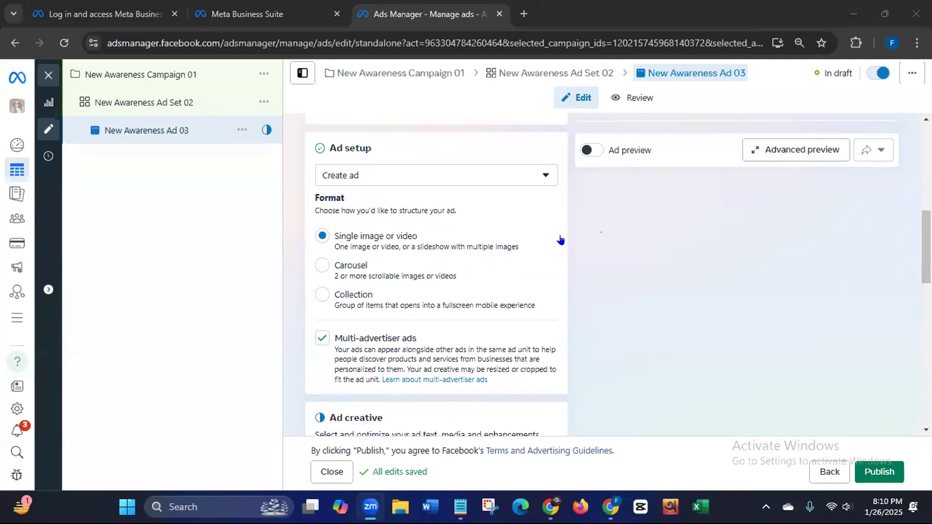
left_click(542, 175)
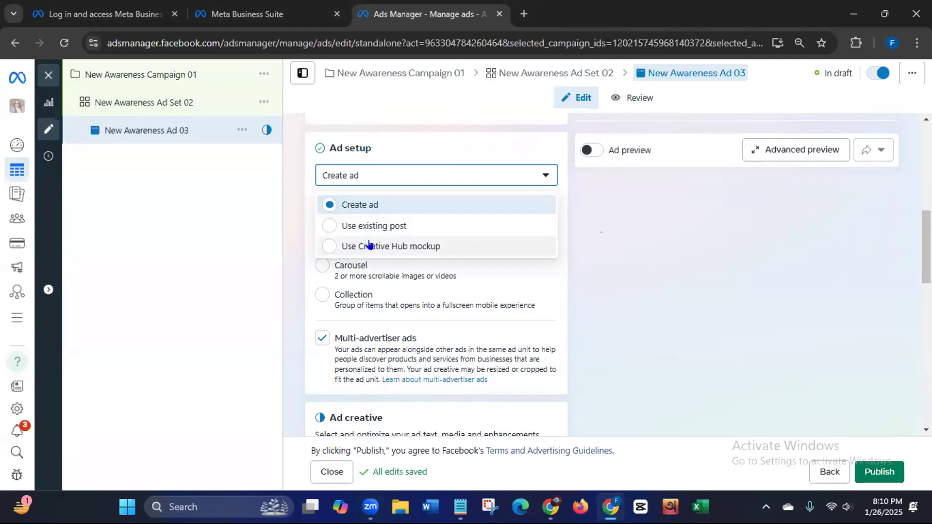
left_click(332, 226)
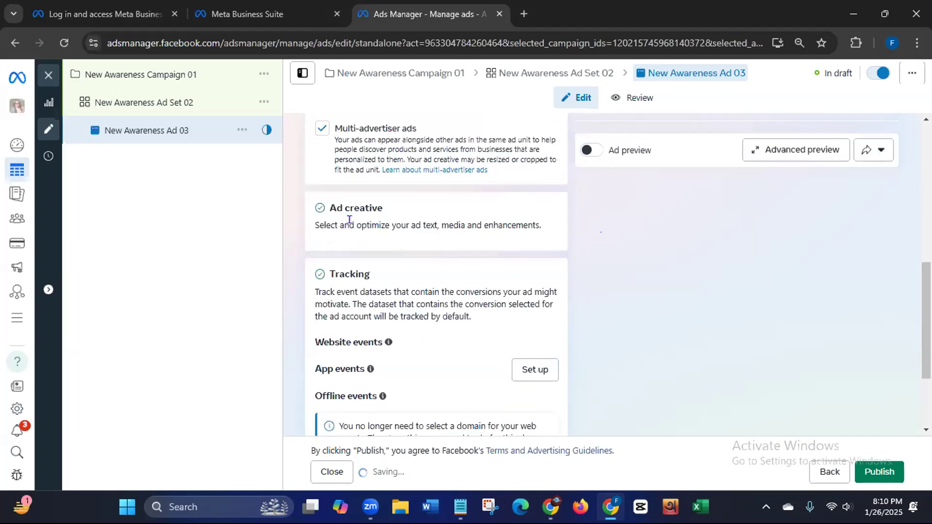
Step: Pick the Jan 23, 2025 free seminar post from the Page's posts and confirm it
left_click(378, 257)
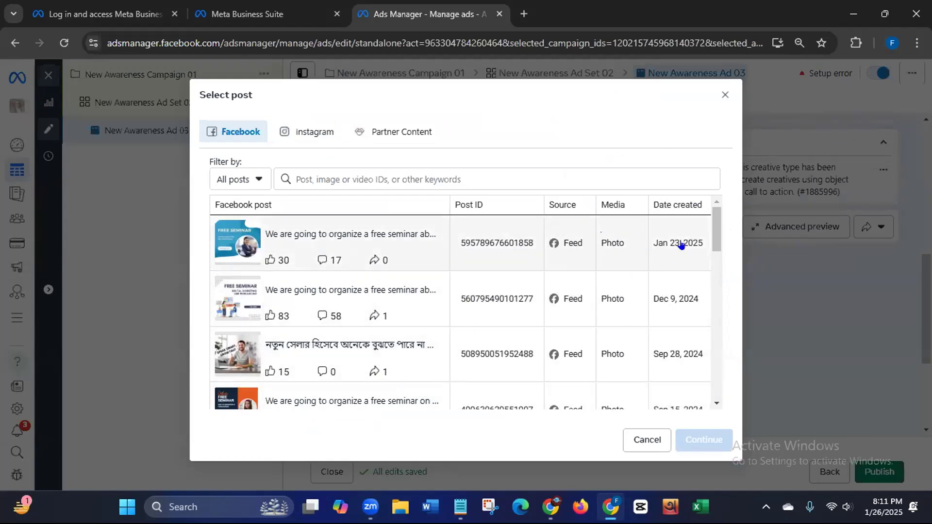
left_click_drag(716, 246, 710, 300)
scroll(709, 295, "down", 5)
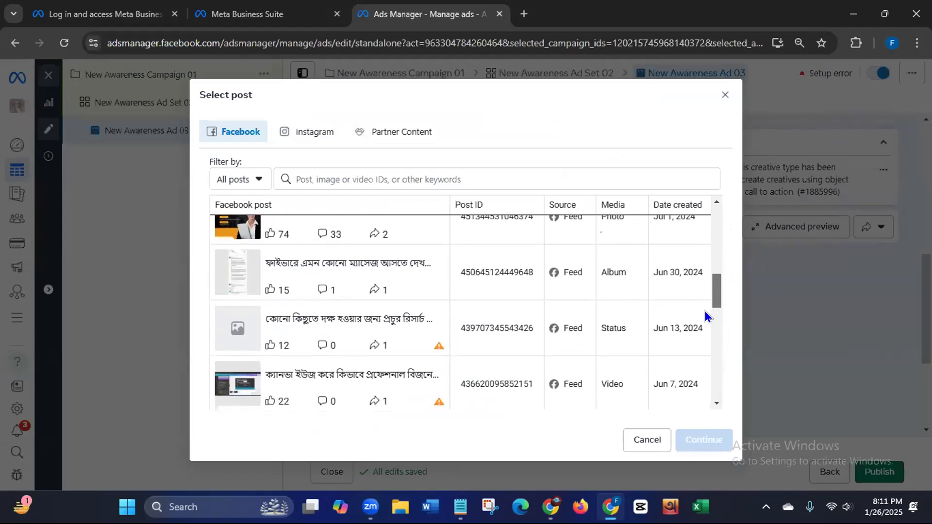
scroll(706, 338, "down", 3)
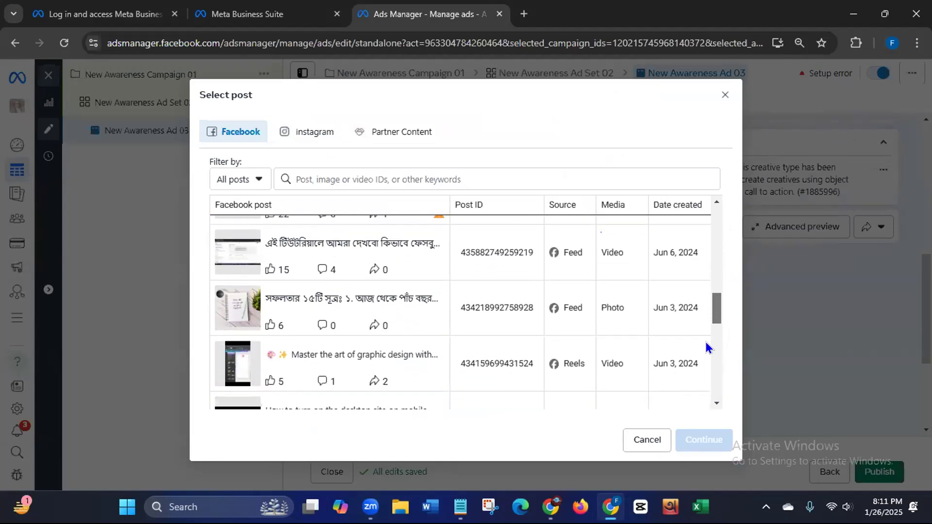
scroll(705, 345, "up", 2)
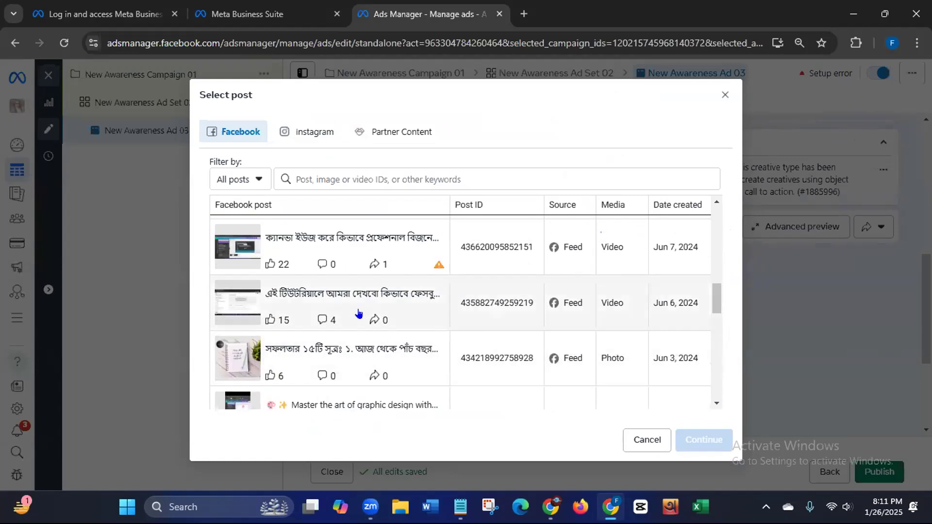
left_click_drag(714, 298, 688, 198)
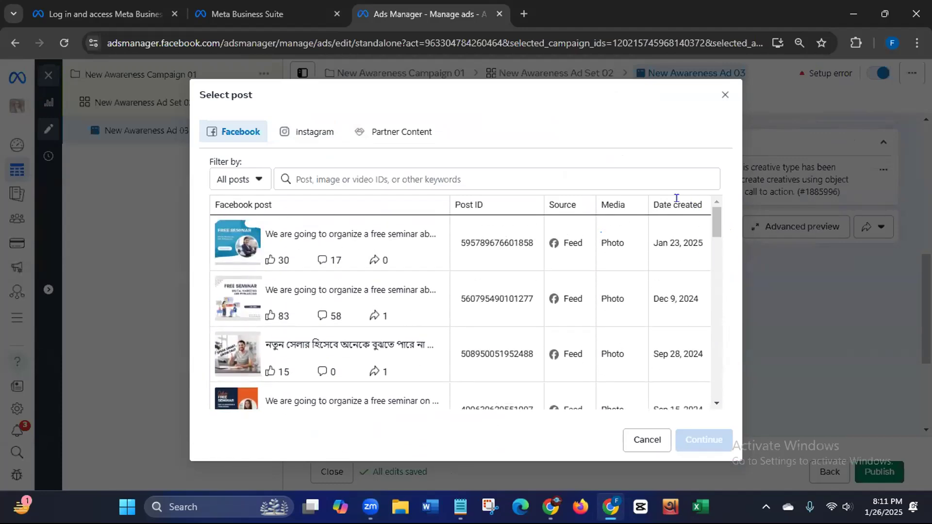
left_click(312, 236)
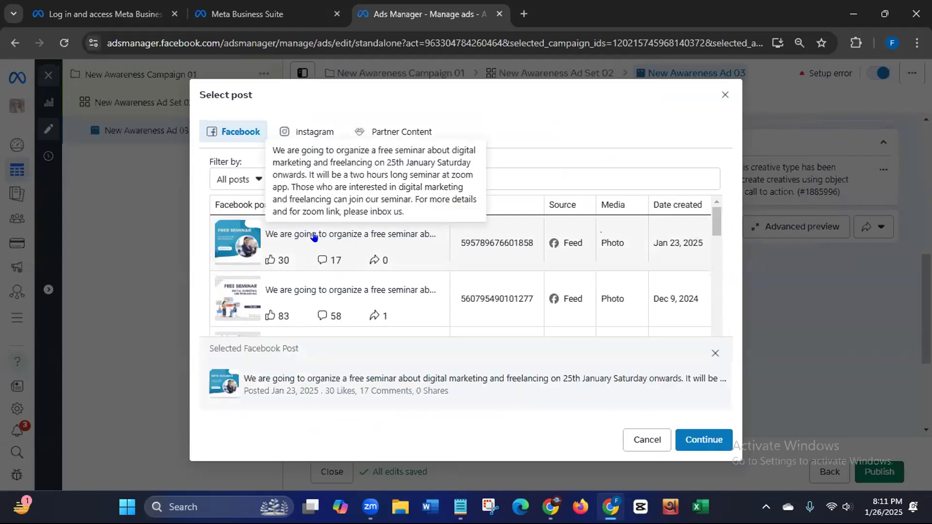
left_click(235, 248)
left_click(235, 248)
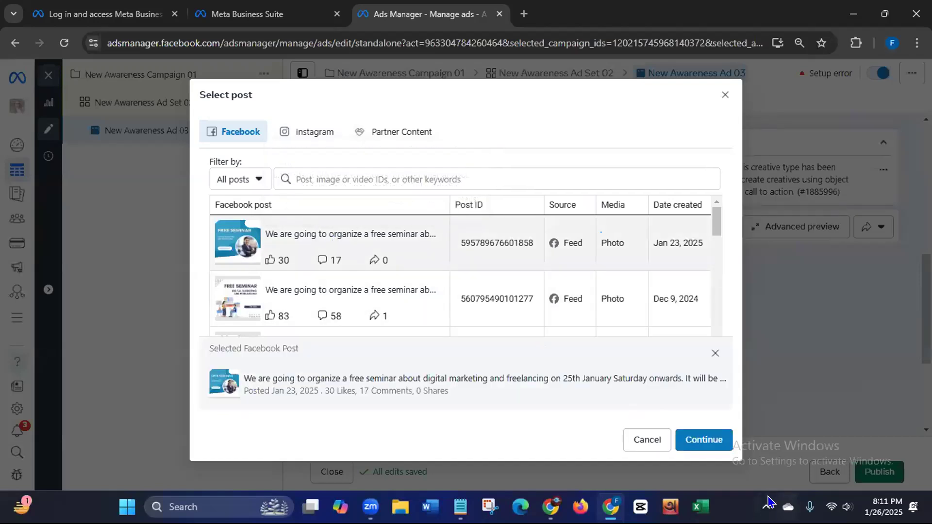
left_click(704, 439)
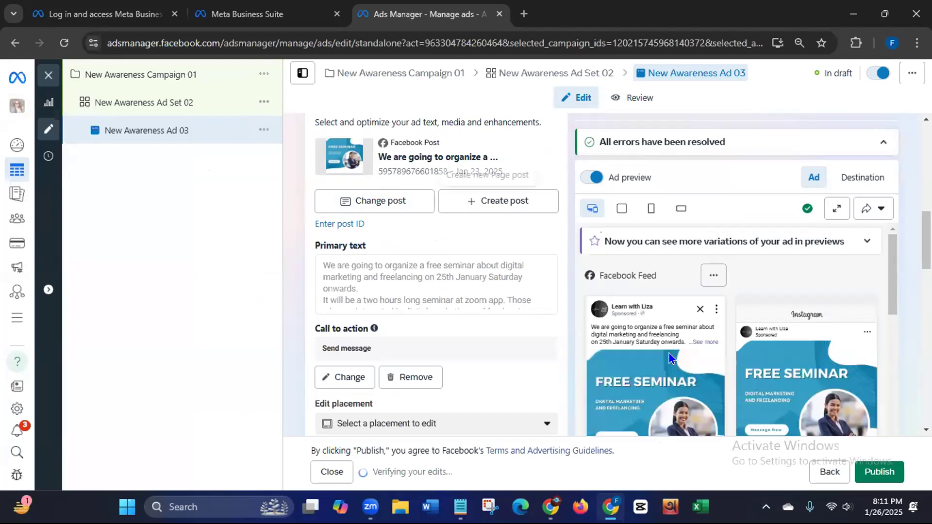
left_click_drag(890, 257, 852, 231)
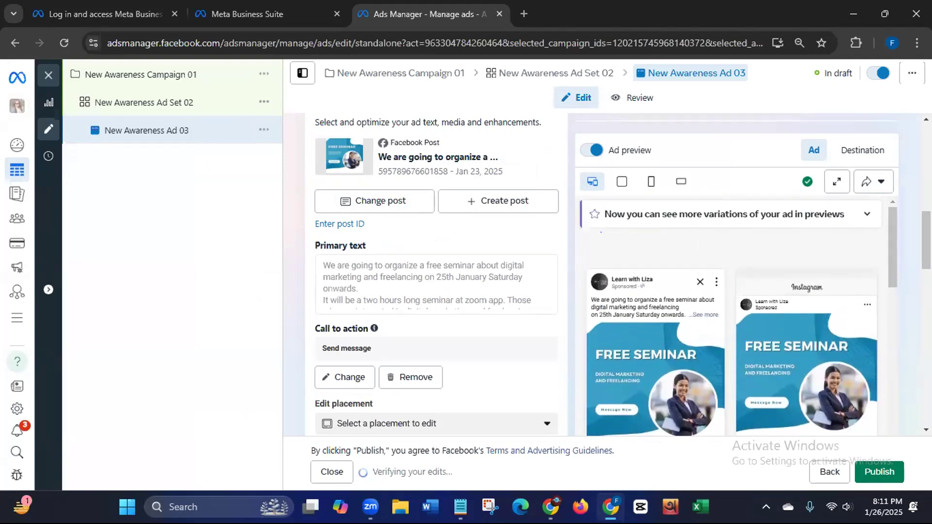
scroll(926, 243, "down", 2)
scroll(926, 243, "up", 2)
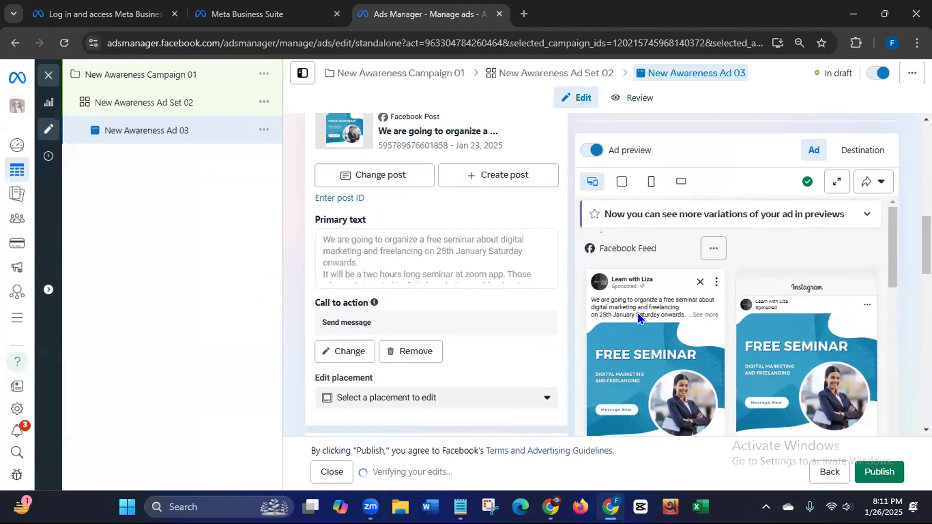
left_click_drag(893, 249, 891, 282)
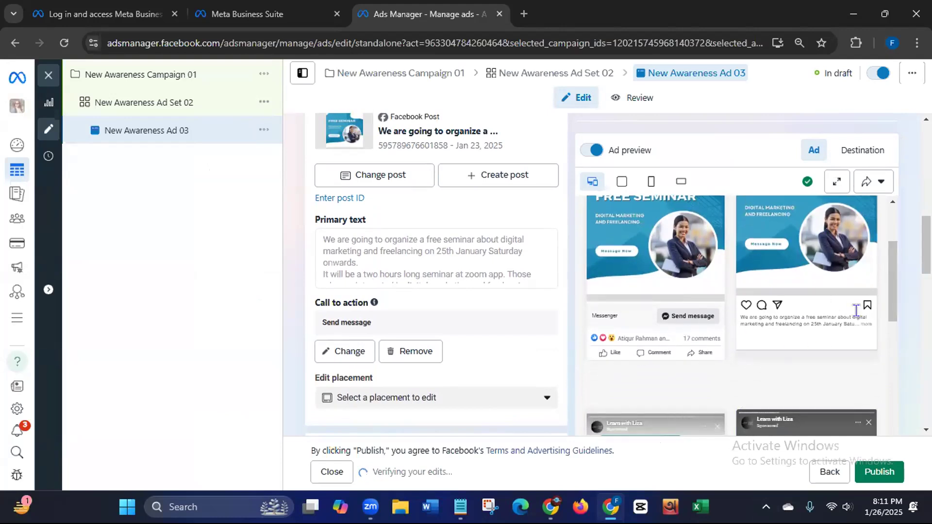
left_click_drag(891, 279, 885, 312)
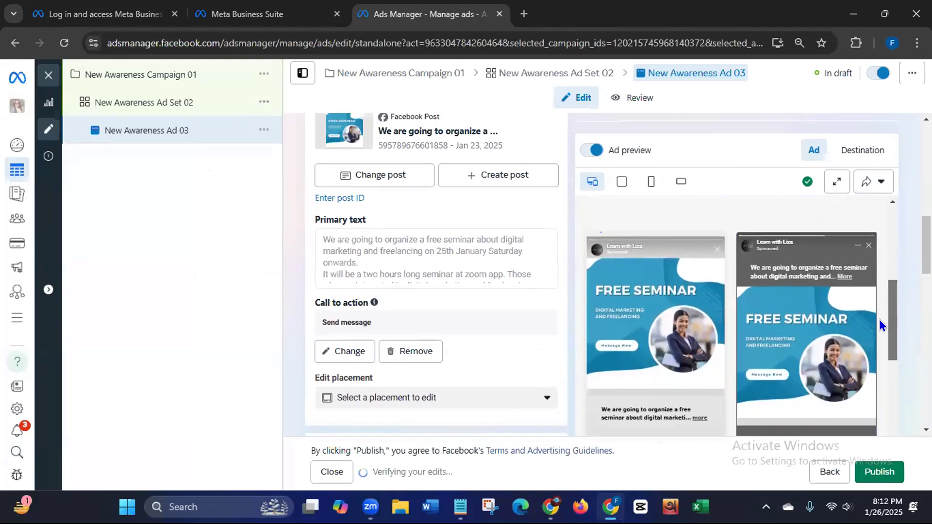
scroll(875, 343, "down", 4)
scroll(875, 342, "up", 8)
scroll(871, 218, "up", 2)
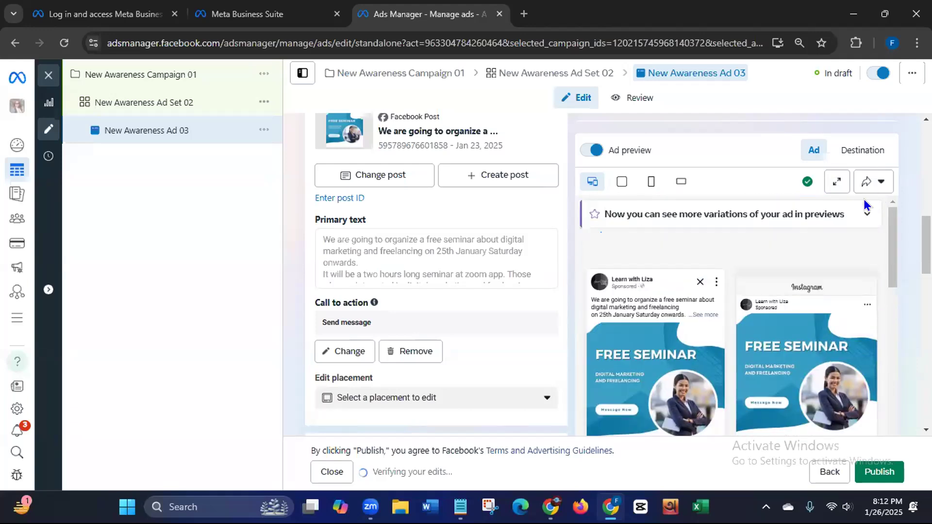
scroll(801, 228, "up", 2)
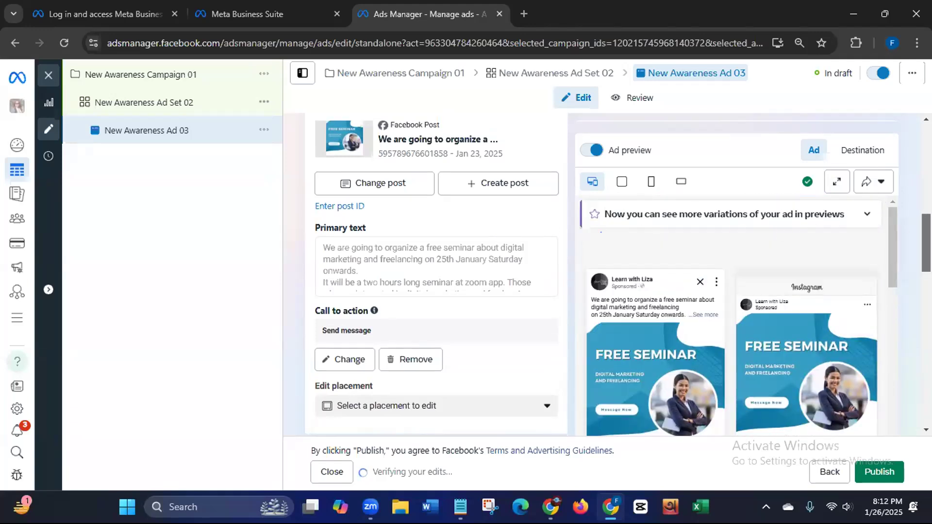
scroll(348, 309, "down", 1)
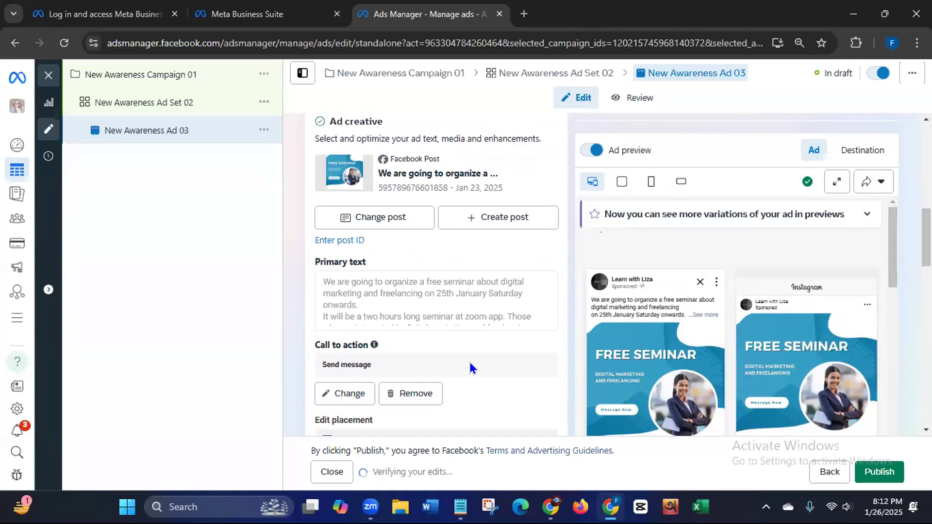
left_click_drag(326, 365, 444, 354)
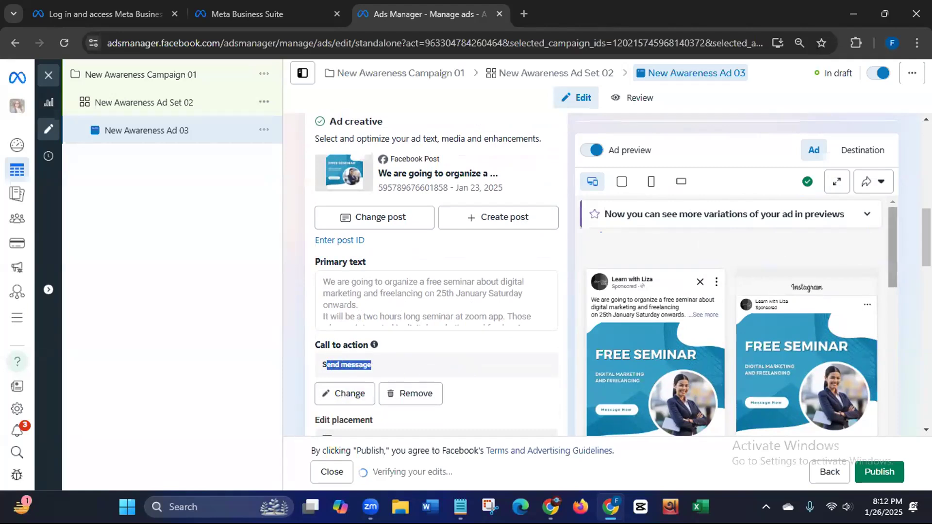
scroll(436, 272, "down", 4)
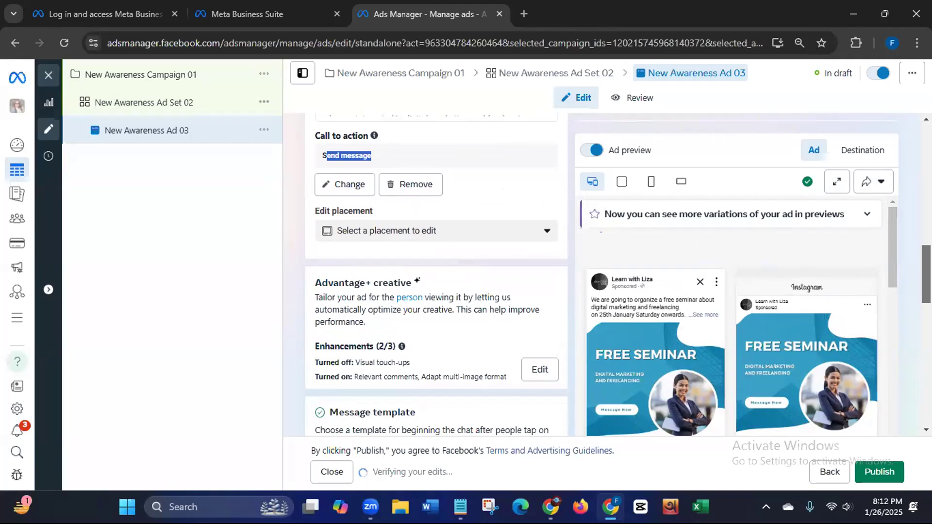
left_click(545, 234)
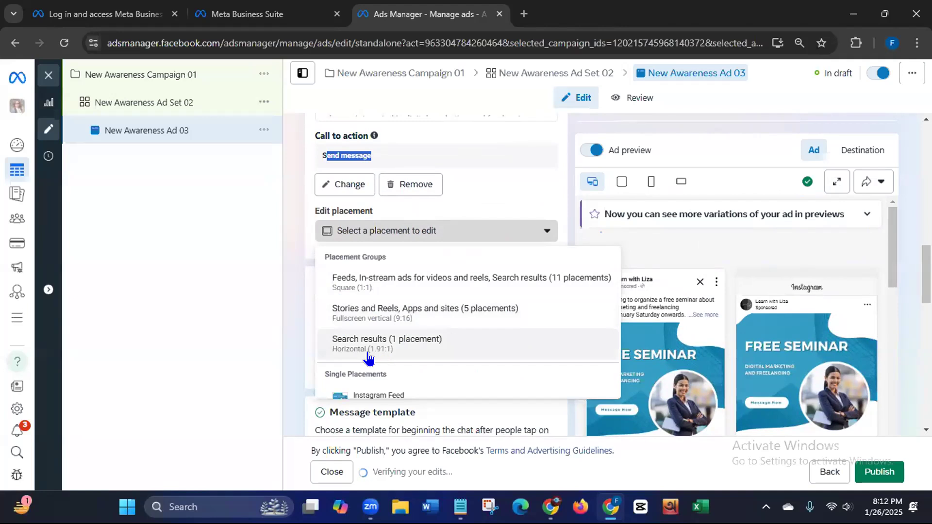
left_click(389, 276)
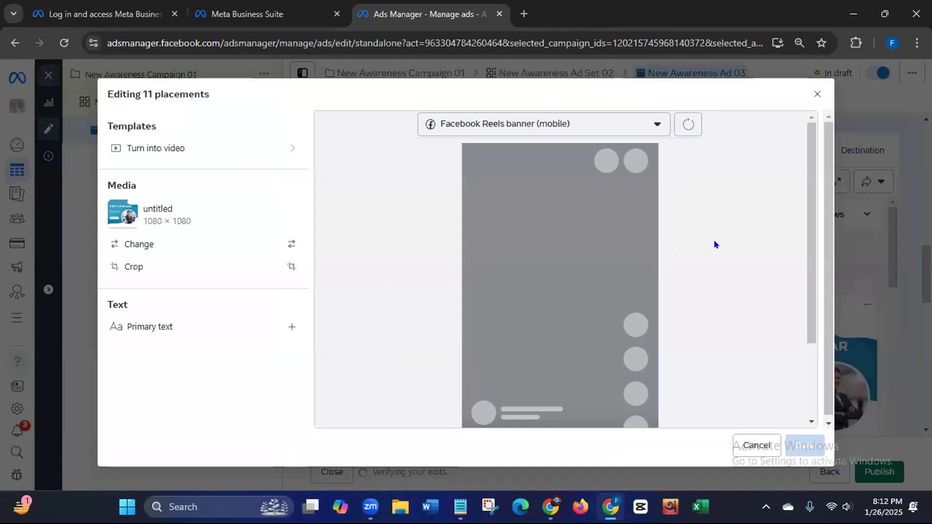
left_click(759, 445)
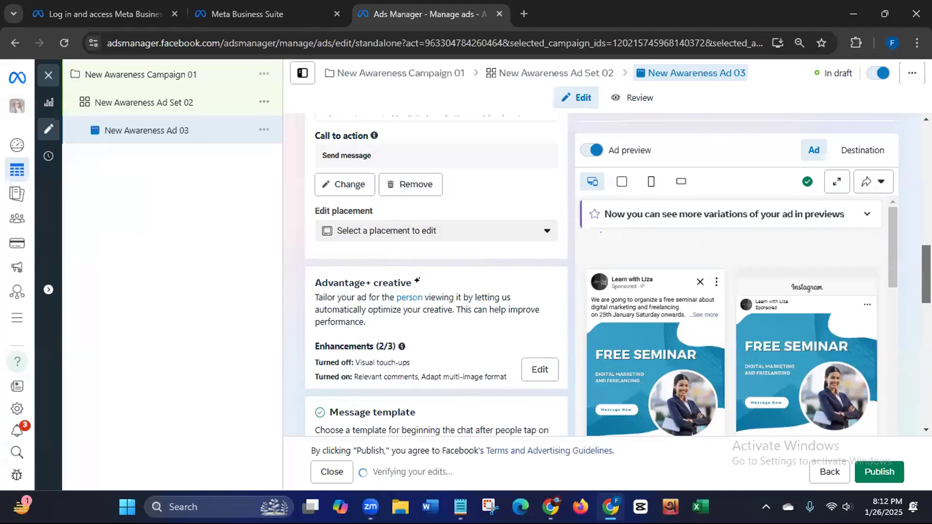
scroll(432, 292, "down", 5)
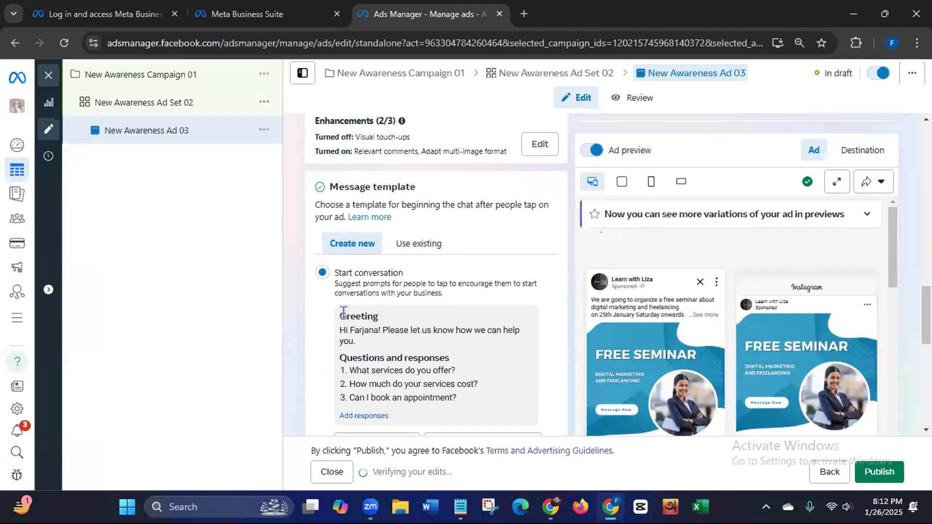
left_click_drag(333, 323, 439, 396)
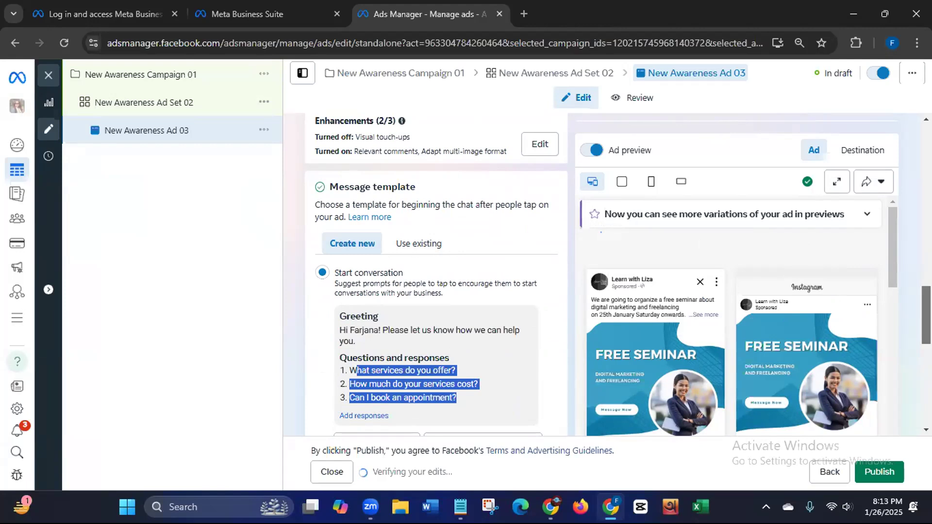
scroll(418, 378, "down", 2)
scroll(436, 275, "down", 2)
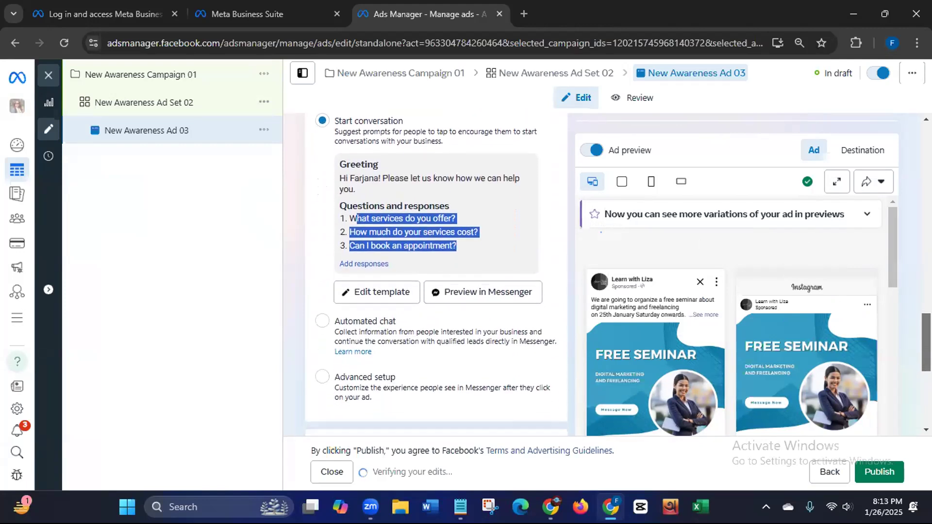
scroll(436, 275, "down", 1)
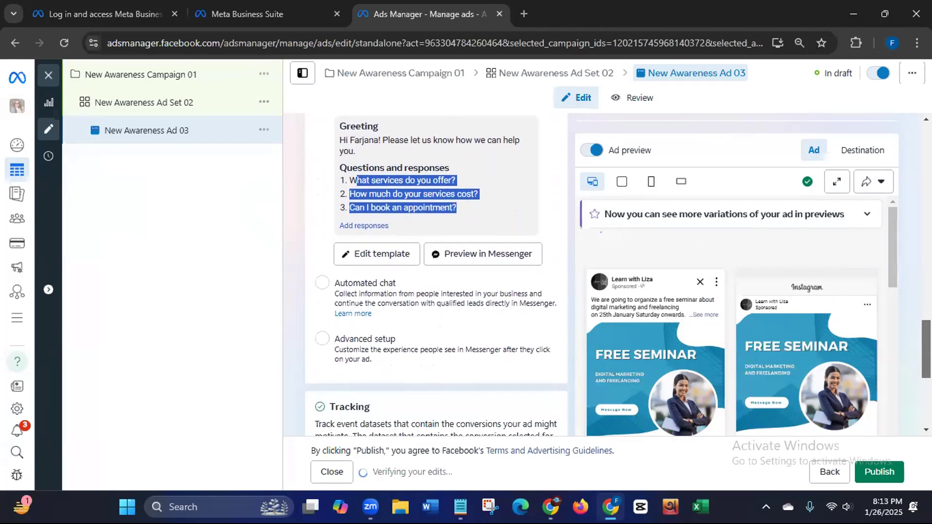
scroll(436, 275, "down", 5)
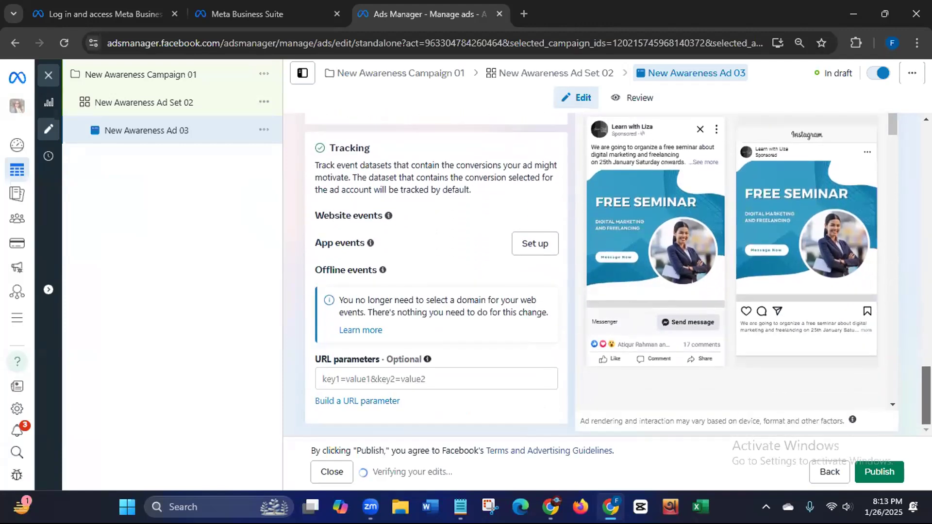
scroll(436, 275, "up", 6)
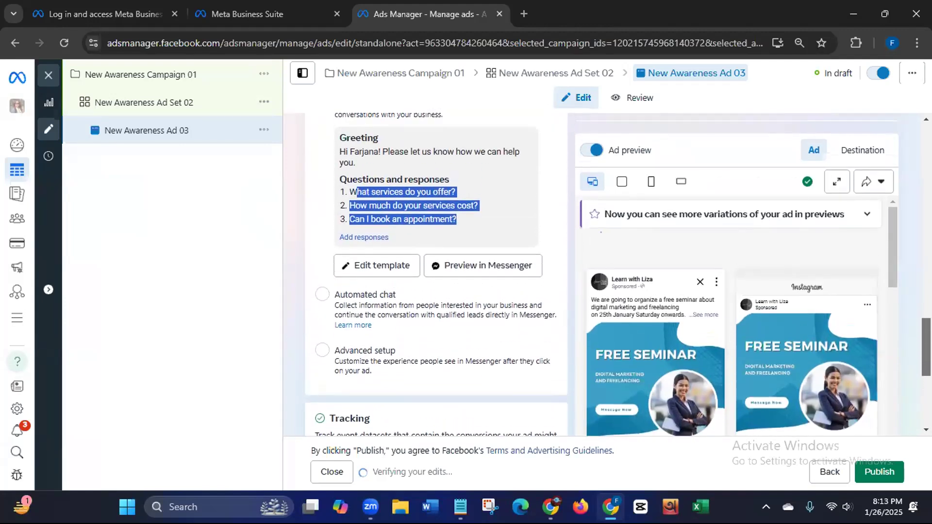
scroll(436, 274, "up", 3)
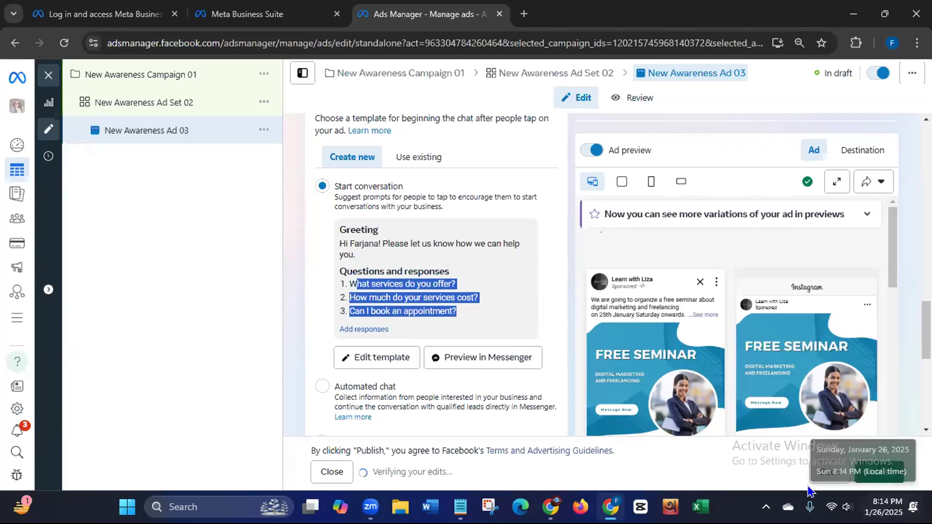
Step: Open the Ads Manager Campaigns page from the bookmarks in a new tab
left_click(523, 14)
left_click(877, 67)
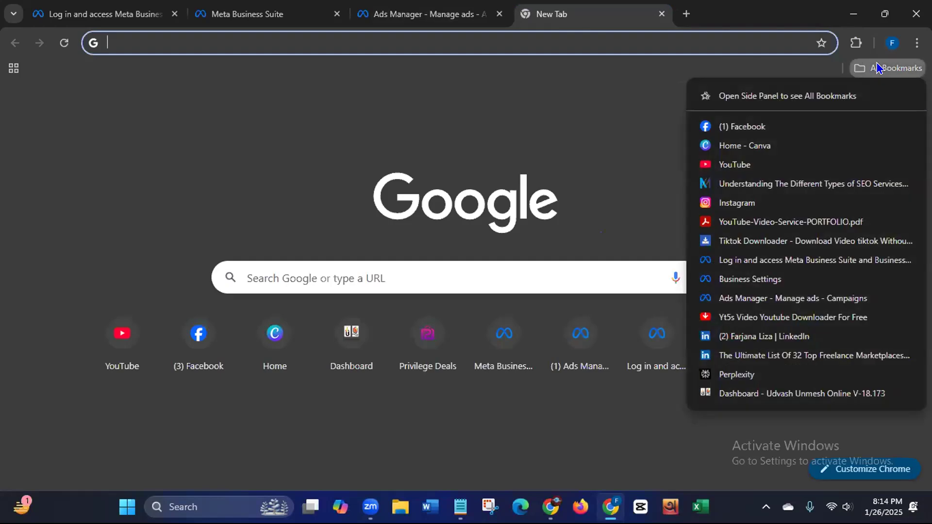
left_click(768, 299)
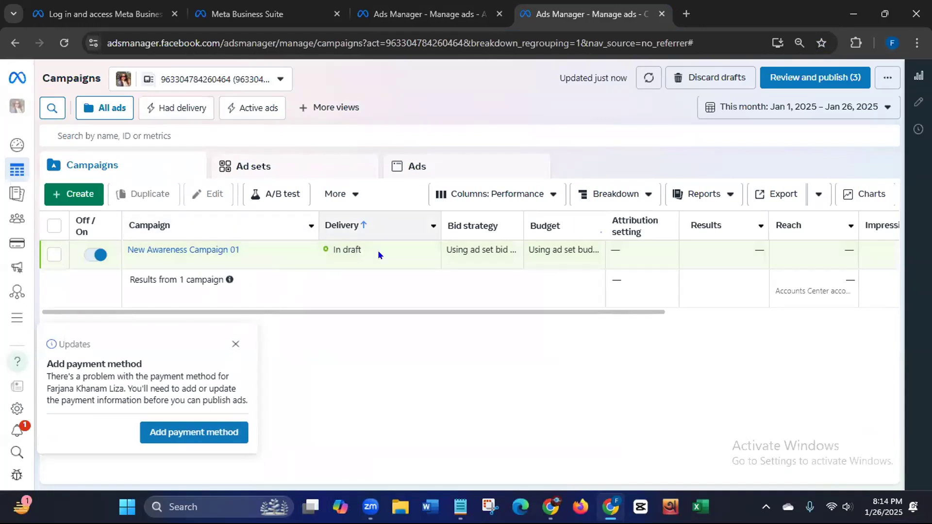
Step: Scroll the campaigns table to view New Awareness Campaign 01 in draft and dismiss the Add payment method notice
left_click_drag(349, 315, 529, 312)
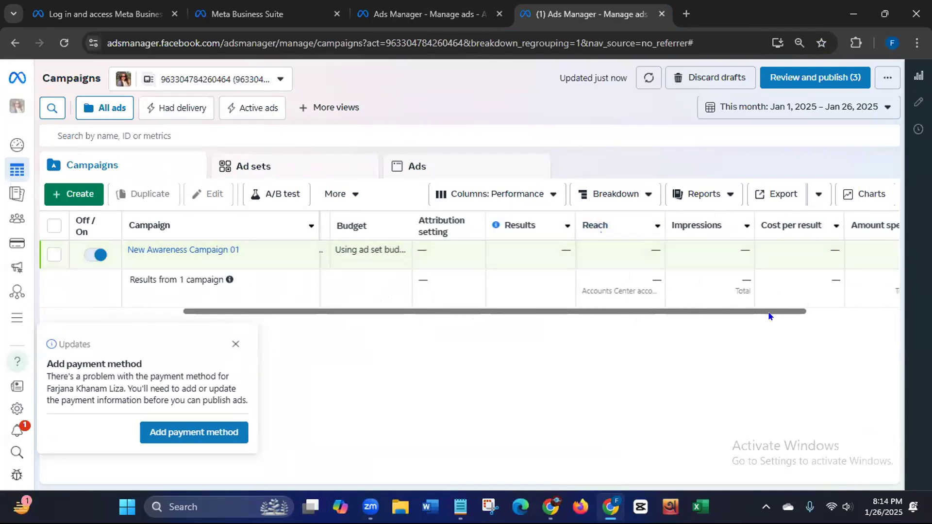
left_click_drag(770, 314, 879, 321)
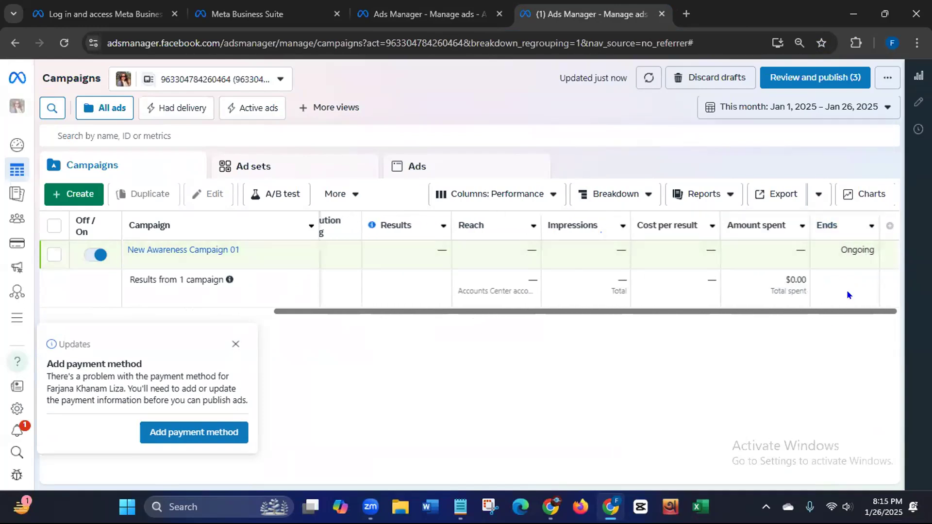
left_click_drag(844, 314, 629, 316)
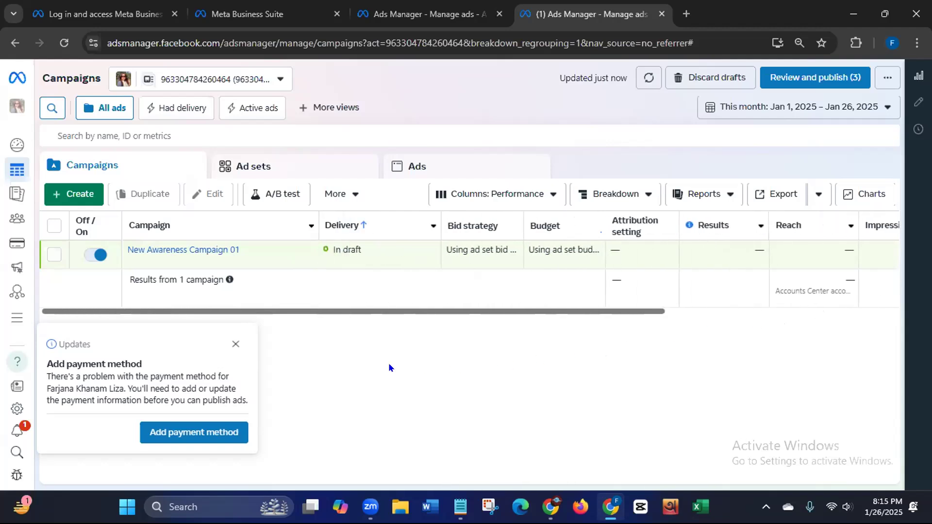
left_click(236, 344)
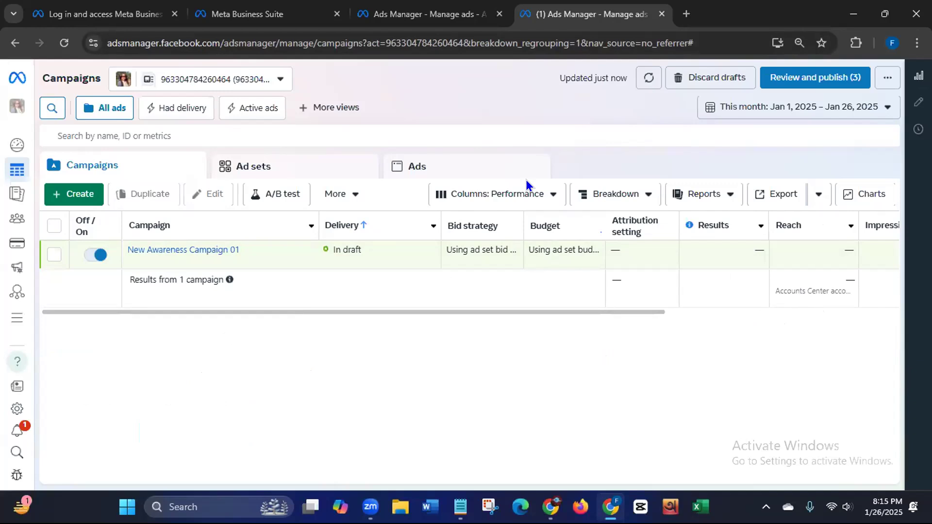
left_click(686, 16)
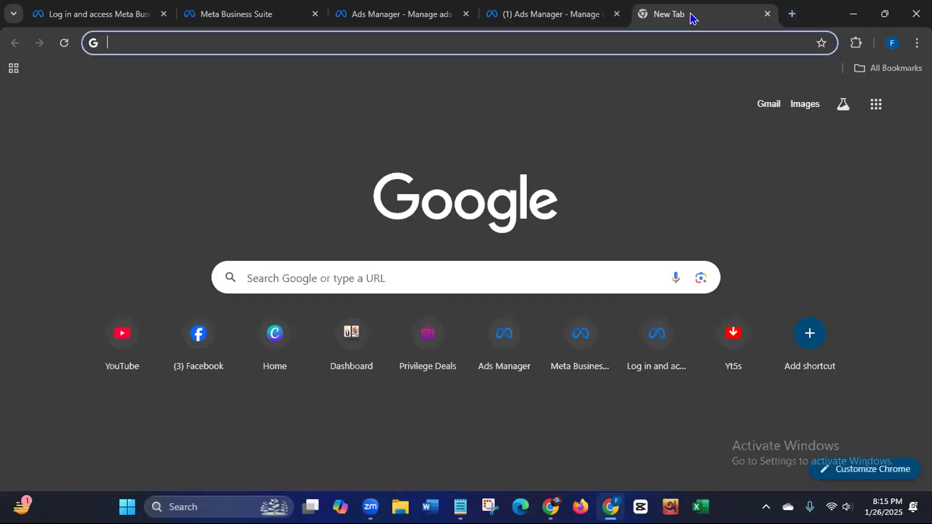
Step: Open Facebook from the bookmarks and switch to acting as the business Page
left_click(870, 71)
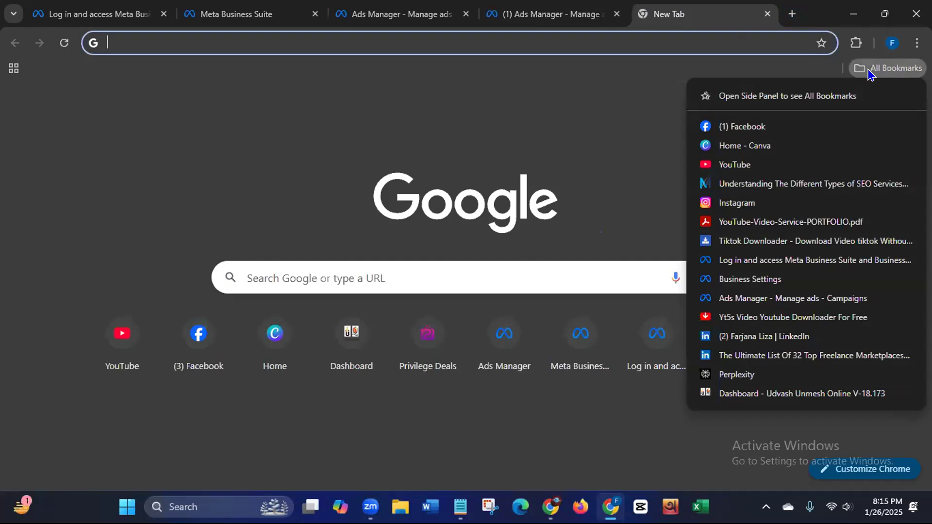
left_click(770, 128)
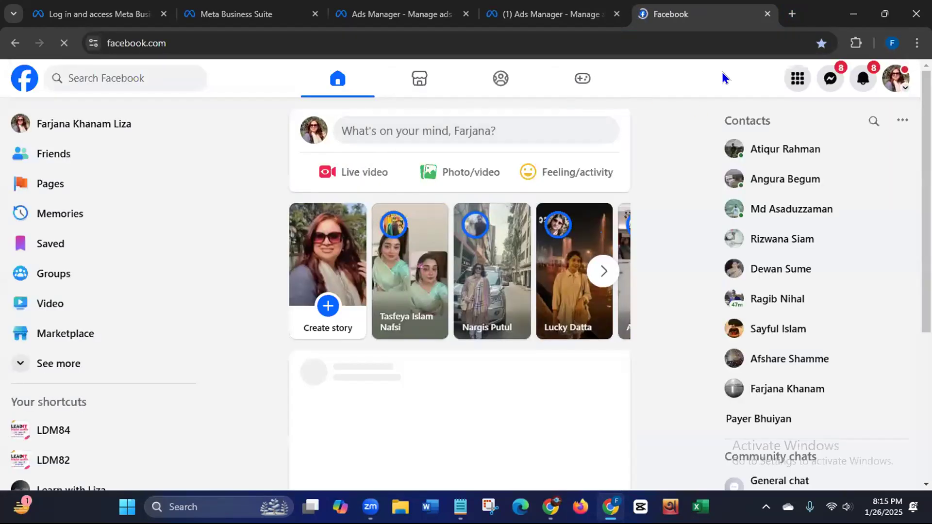
left_click(896, 78)
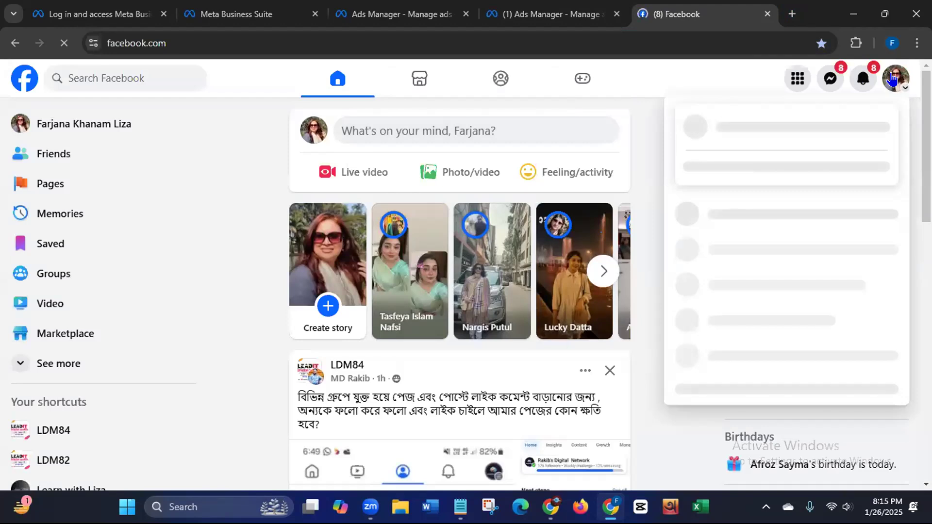
left_click(737, 171)
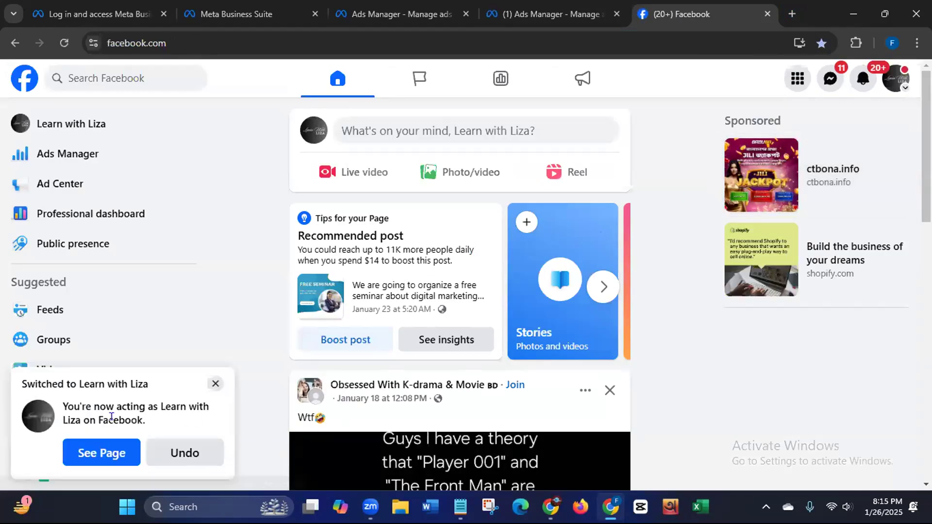
Step: Open the Learn with Liza Page profile and scroll through it
left_click(96, 459)
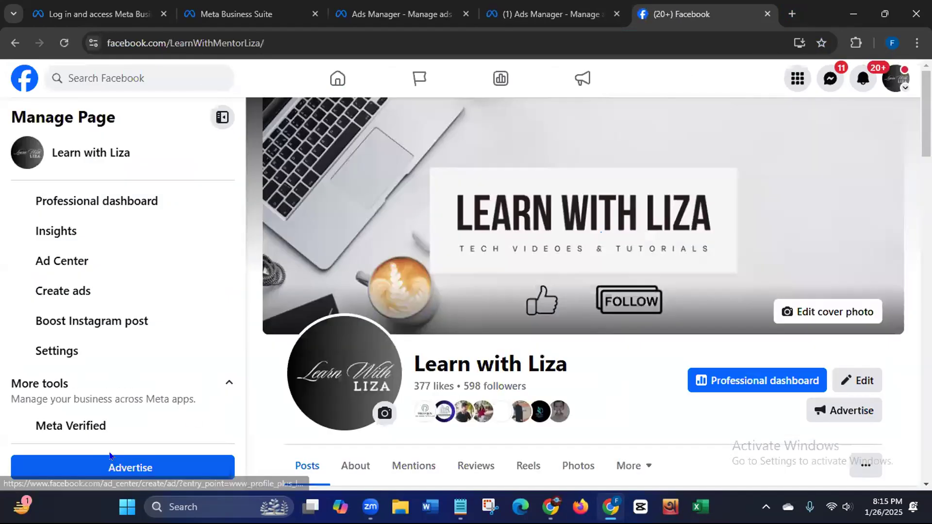
left_click(117, 43)
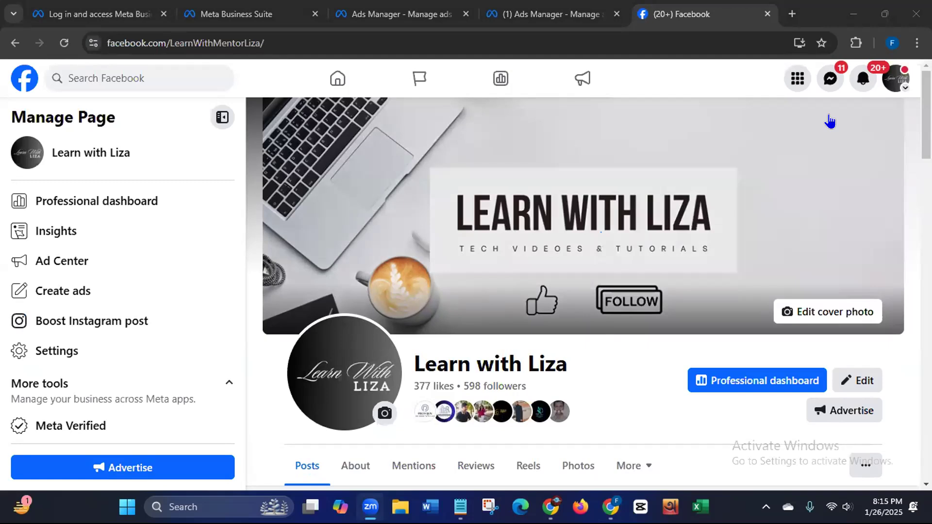
scroll(601, 232, "down", 2)
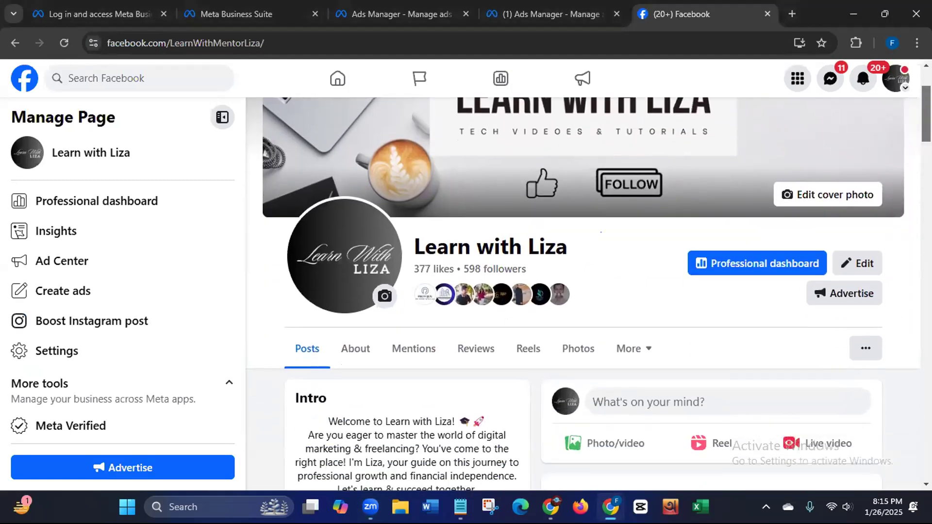
Step: Browse the Page's Videos section, playing and then closing the disabled ad account recovery video
left_click(645, 355)
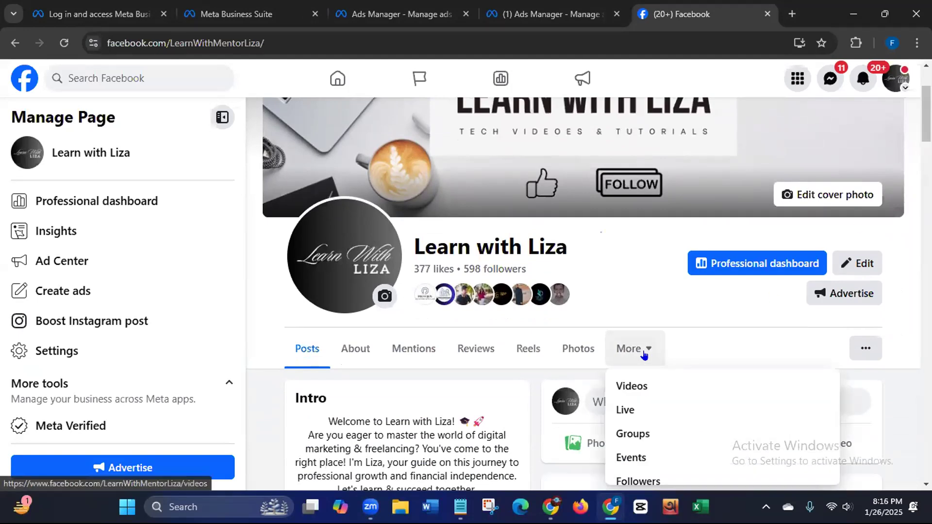
left_click(625, 387)
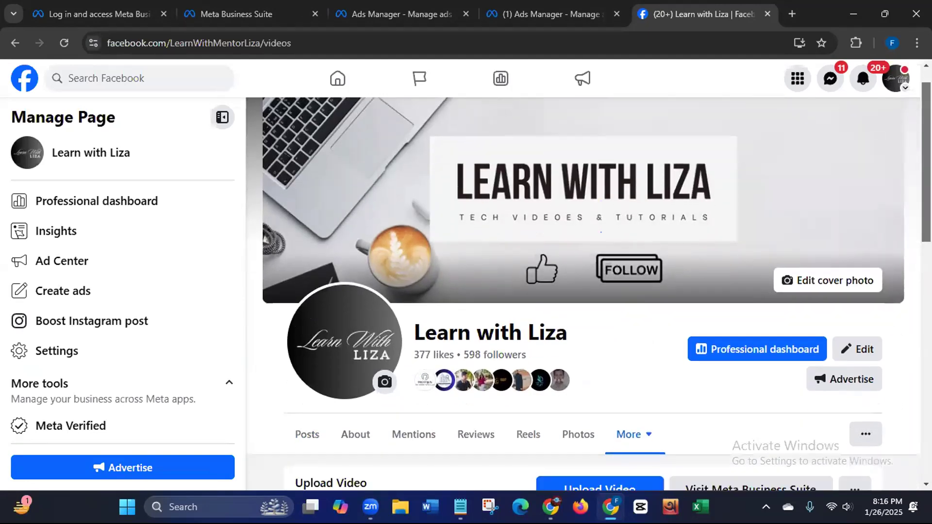
scroll(910, 247, "down", 5)
scroll(910, 246, "down", 4)
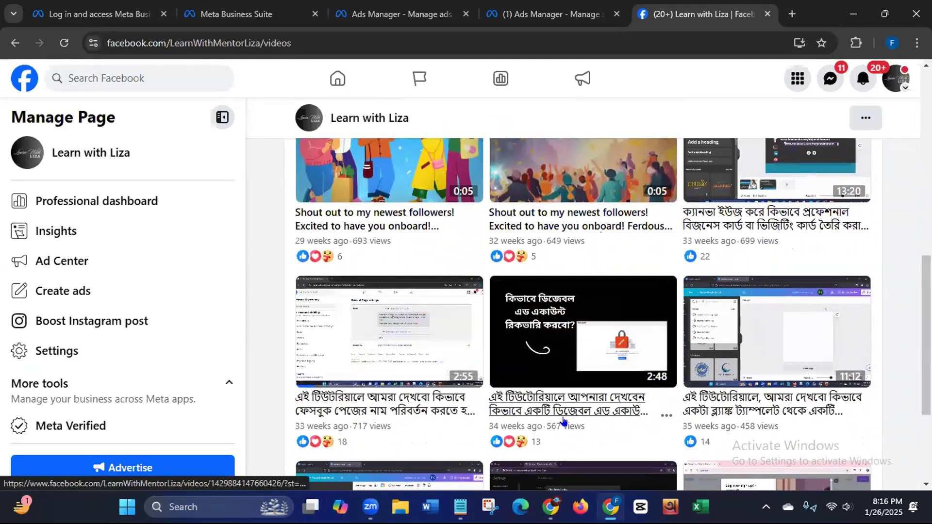
left_click(606, 413)
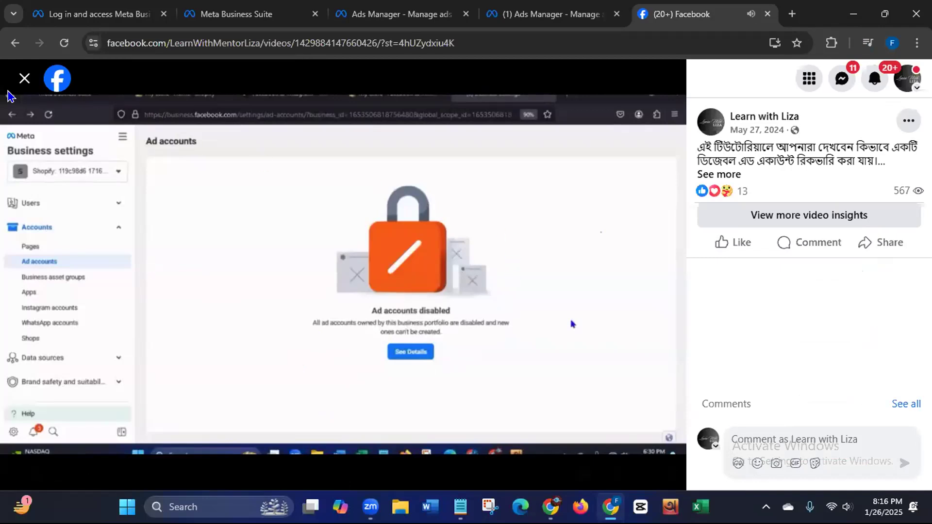
left_click(23, 80)
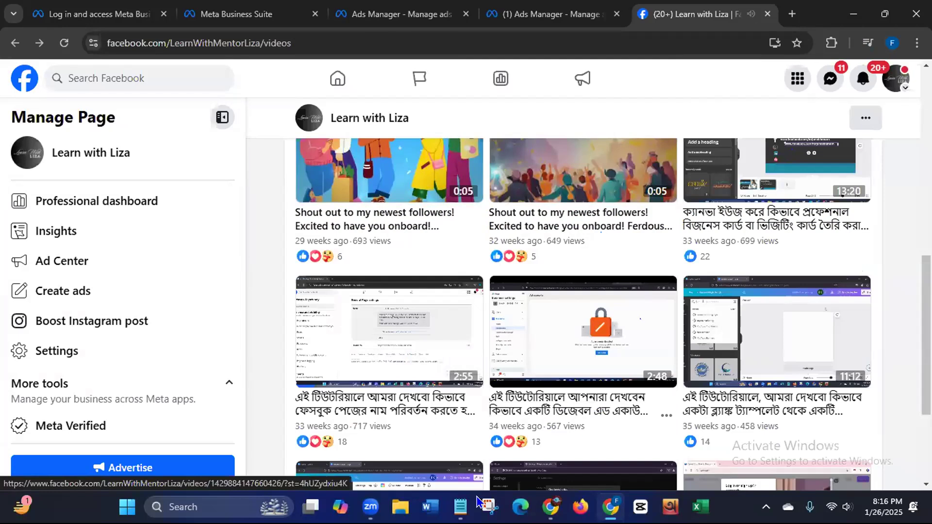
Step: Switch back to the personal profile and close Chrome
left_click(891, 85)
left_click(797, 178)
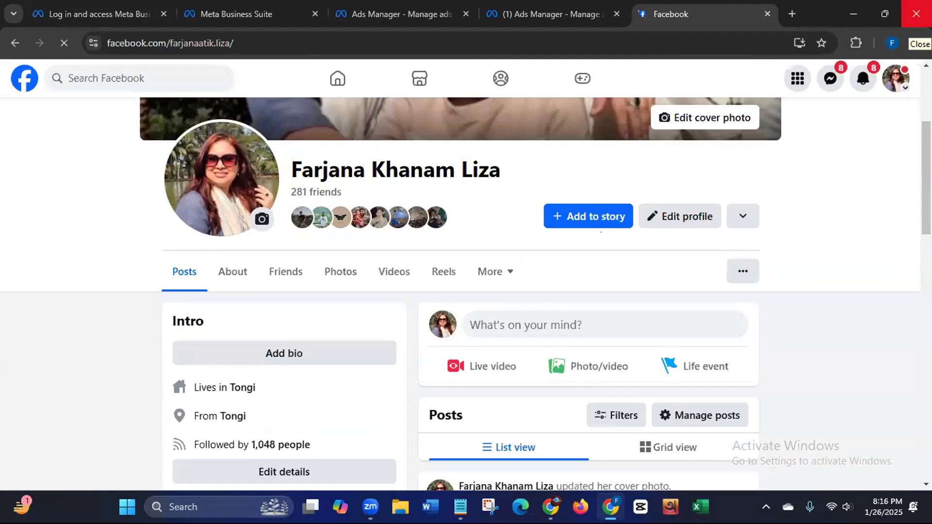
left_click(915, 13)
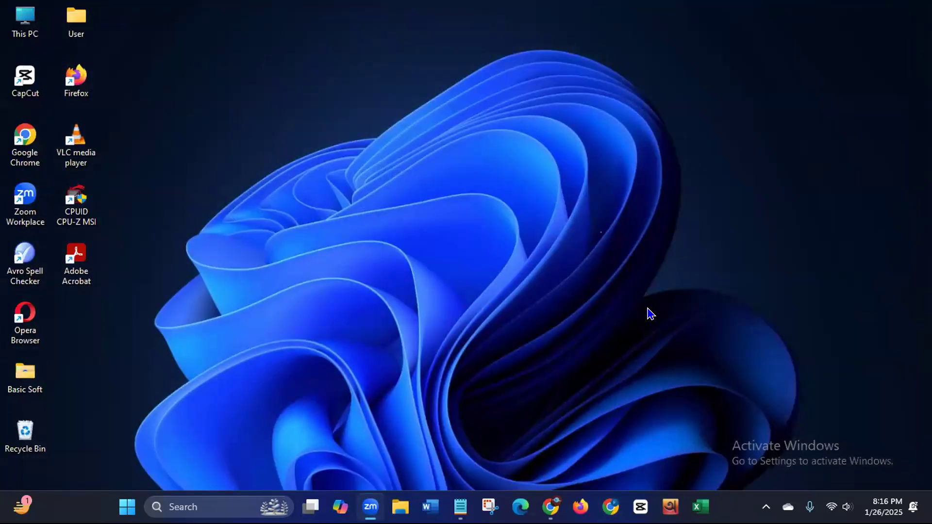